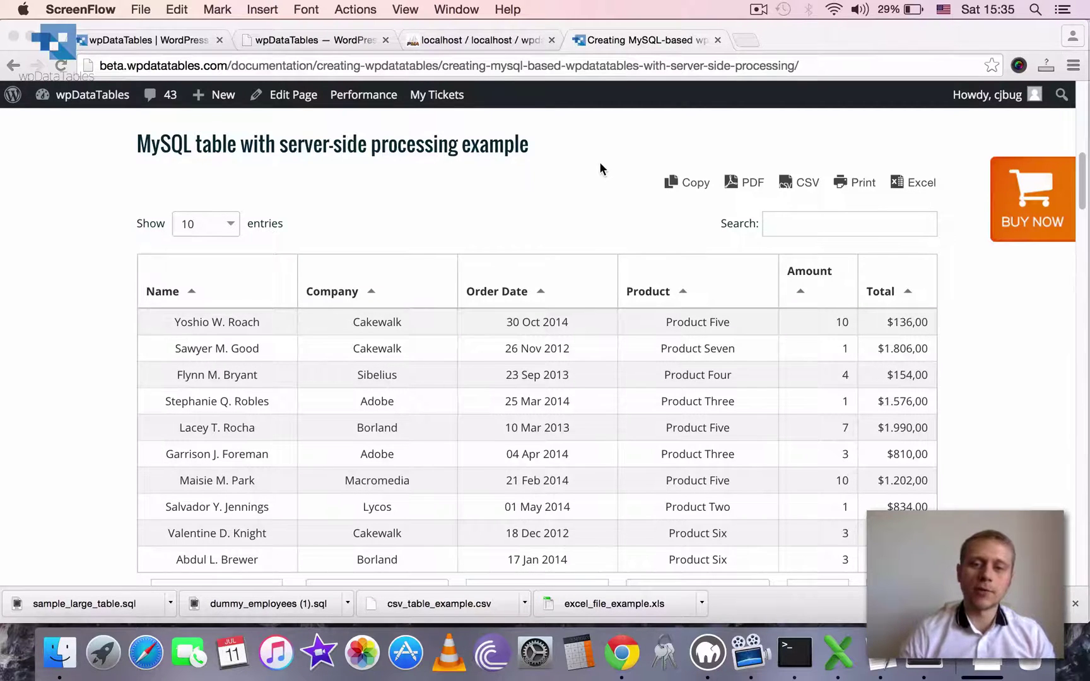
# Step: Scroll the documentation page down until the example orders table's per-column filters are visible
pyautogui.scroll(-1, 568, 233)
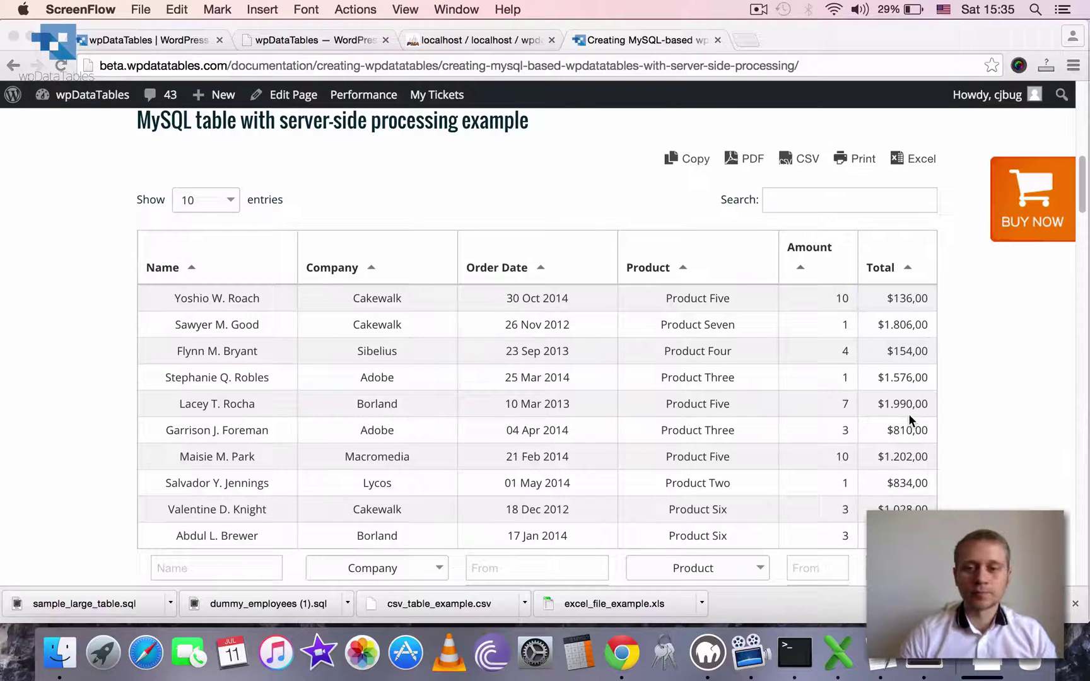
pyautogui.click(1083, 184)
pyautogui.scroll(-1, 1083, 184)
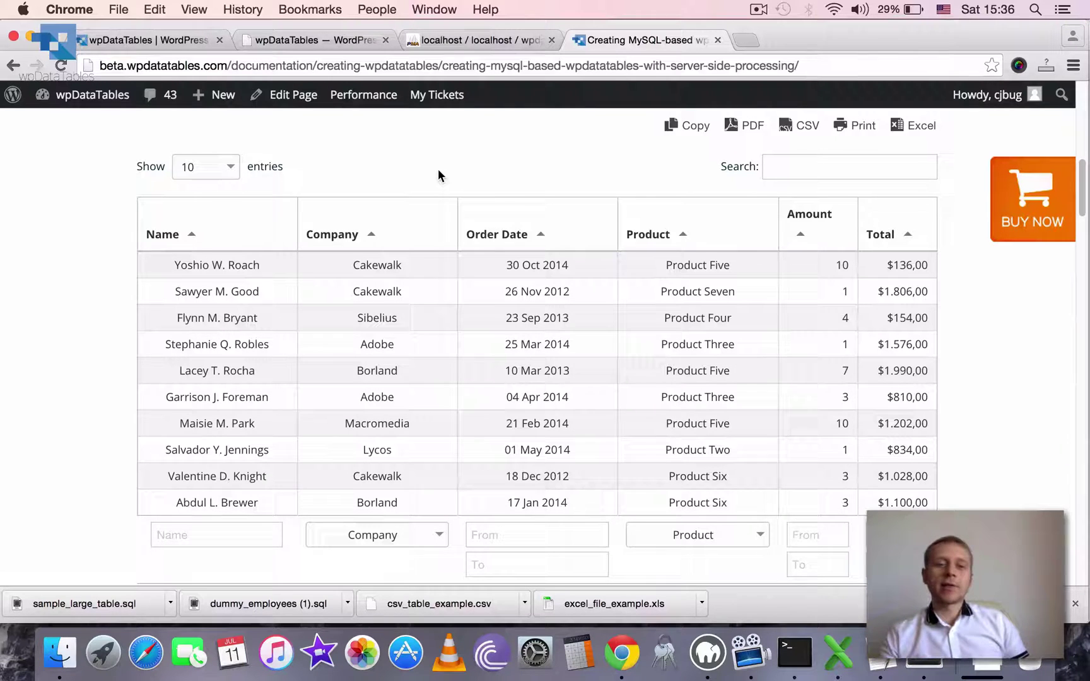
pyautogui.scroll(-1, 189, 189)
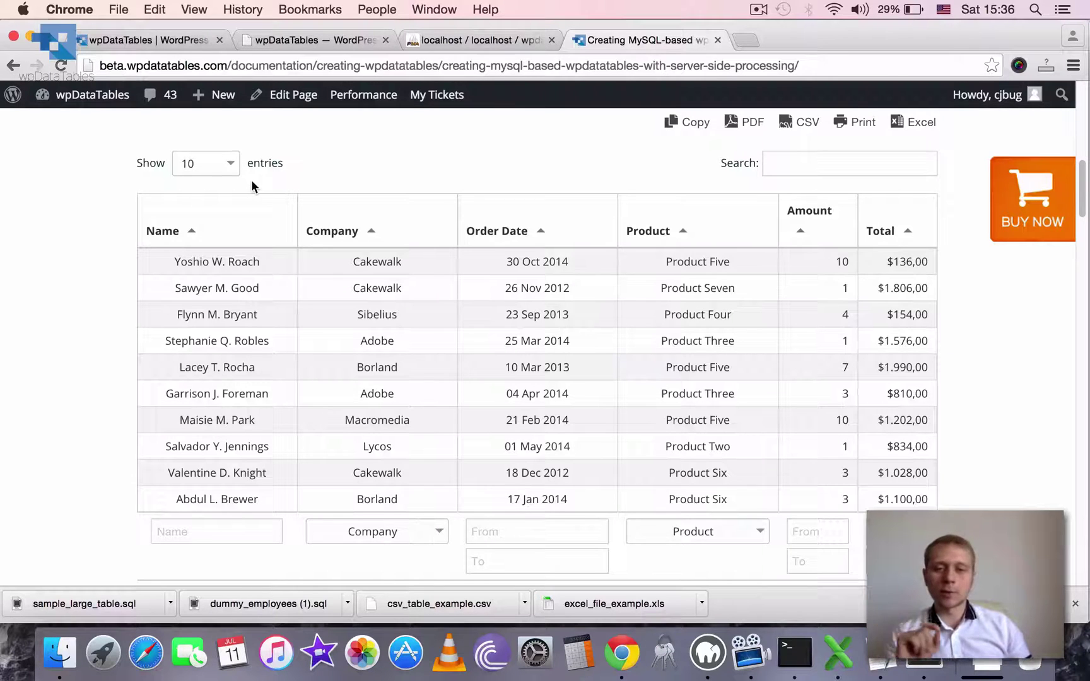
# Step: Sort the example table by Name, go to page 2, and note the 10,000 total entries
pyautogui.click(202, 214)
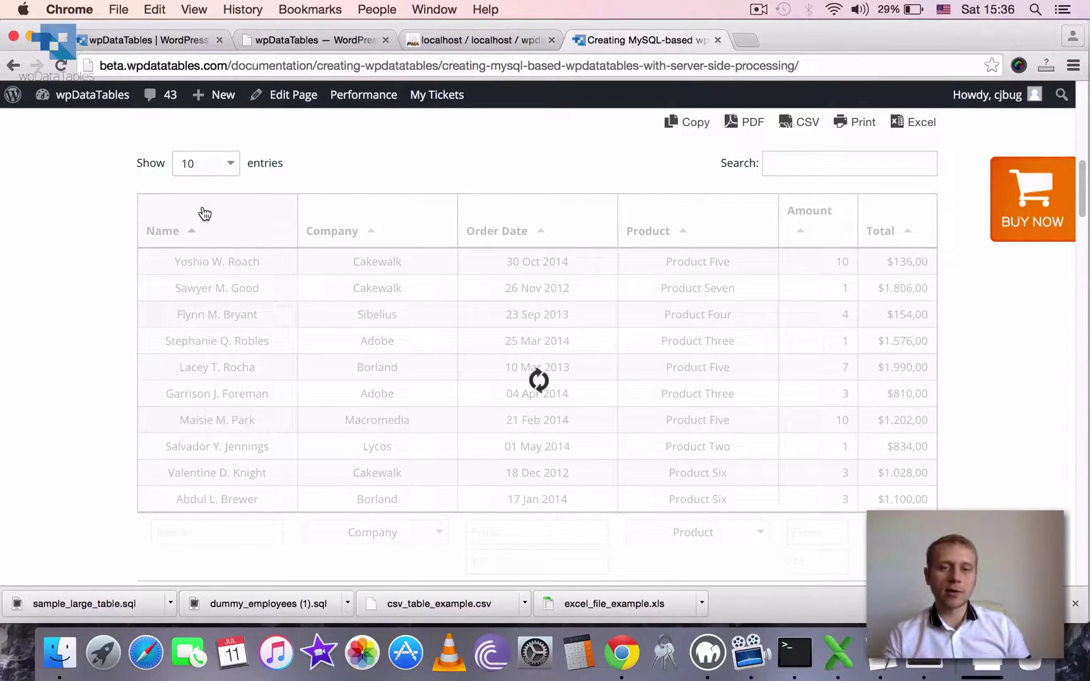
pyautogui.scroll(-4, 873, 504)
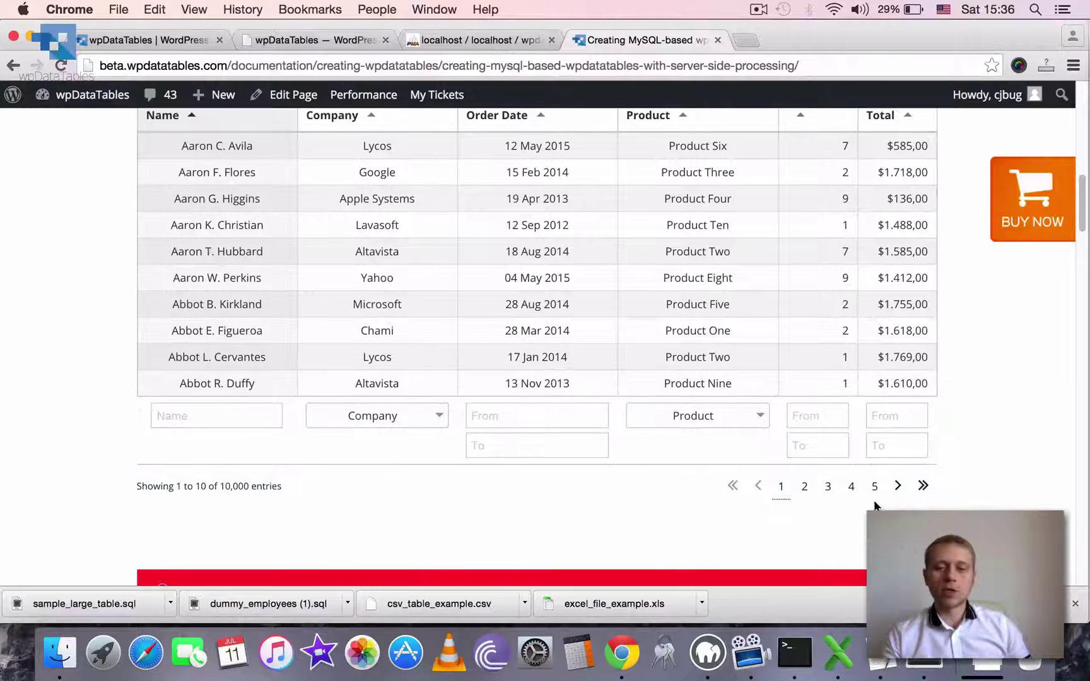
pyautogui.click(804, 487)
pyautogui.scroll(3, 757, 435)
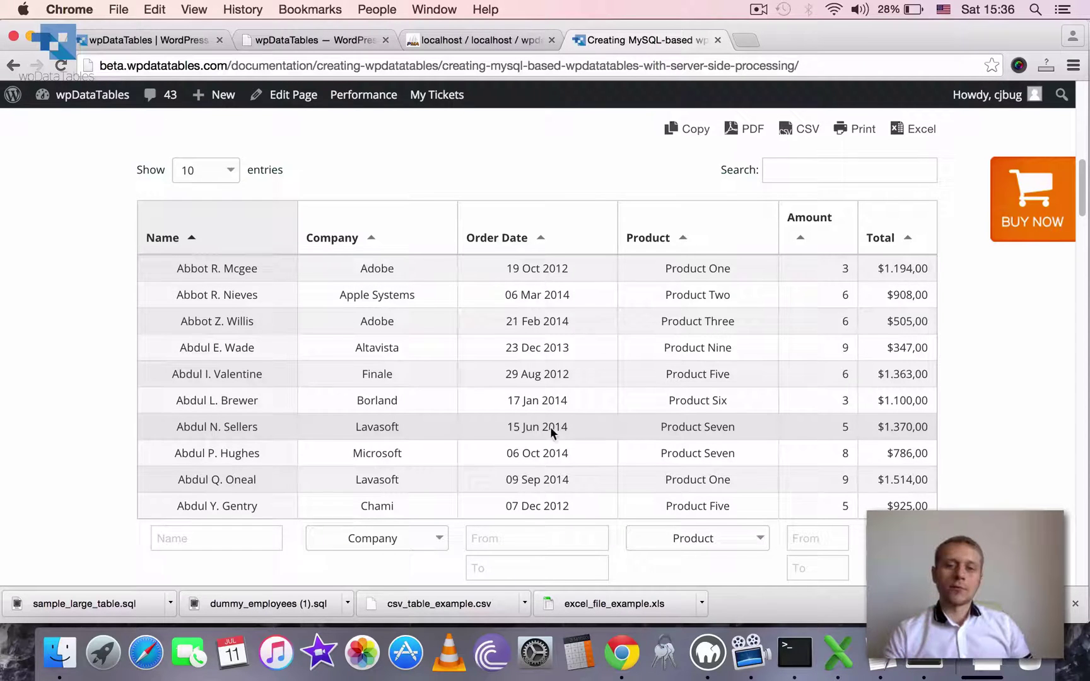
pyautogui.scroll(-1, 519, 425)
pyautogui.scroll(-2, 542, 423)
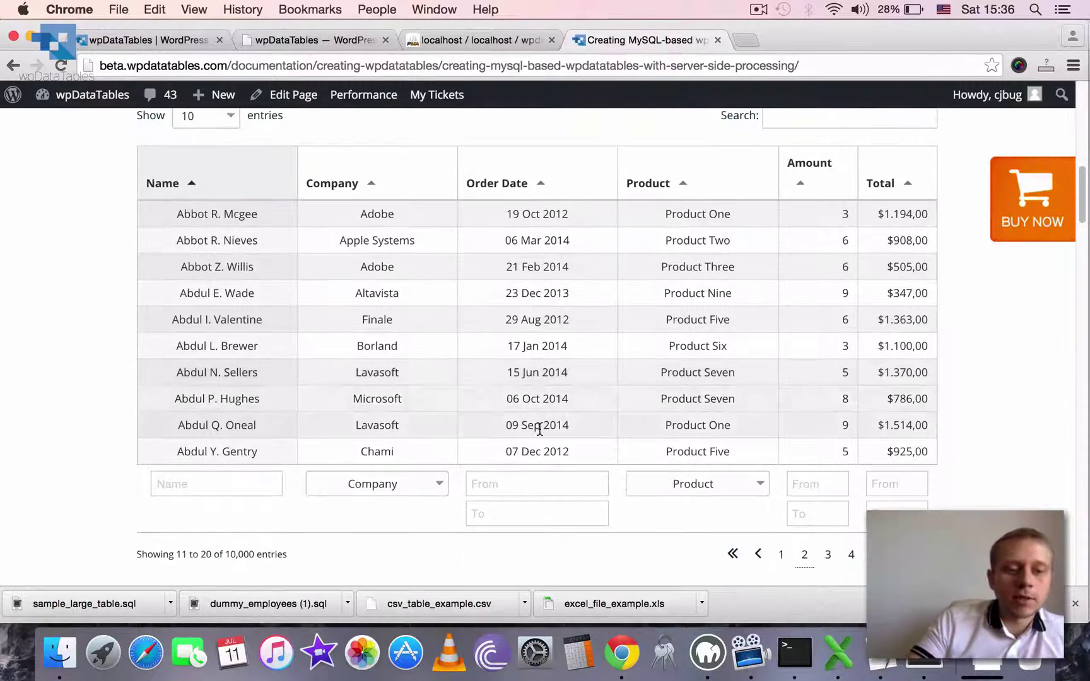
pyautogui.doubleClick(227, 554)
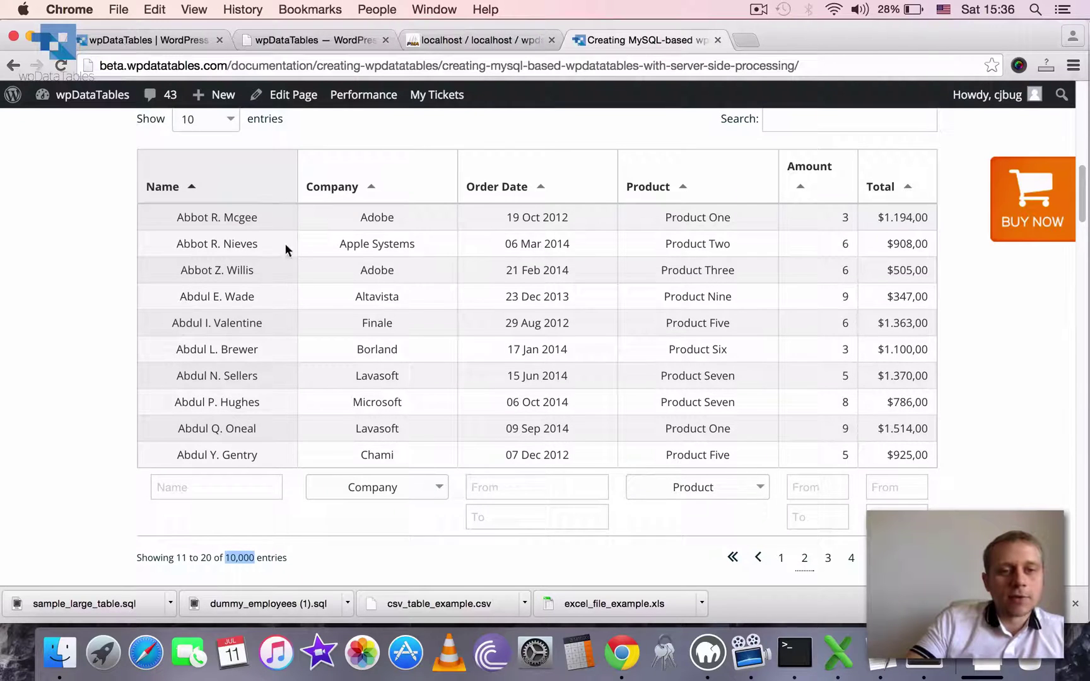
# Step: Toggle the Name sort descending and back, go to page 3, then sort by Company
pyautogui.click(248, 191)
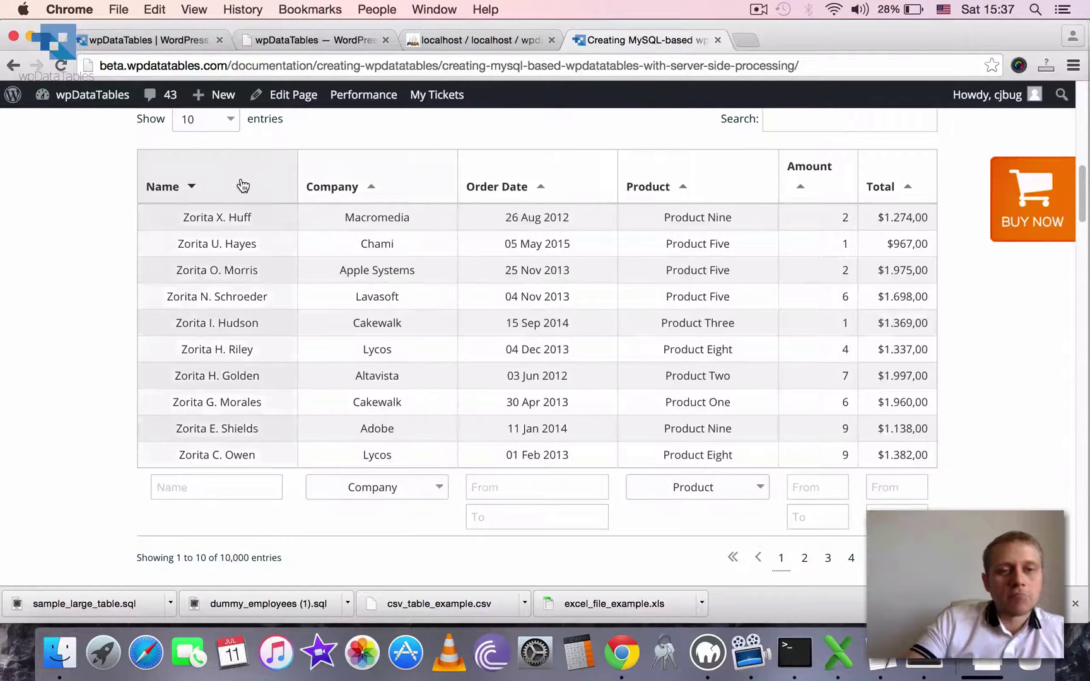
pyautogui.click(242, 185)
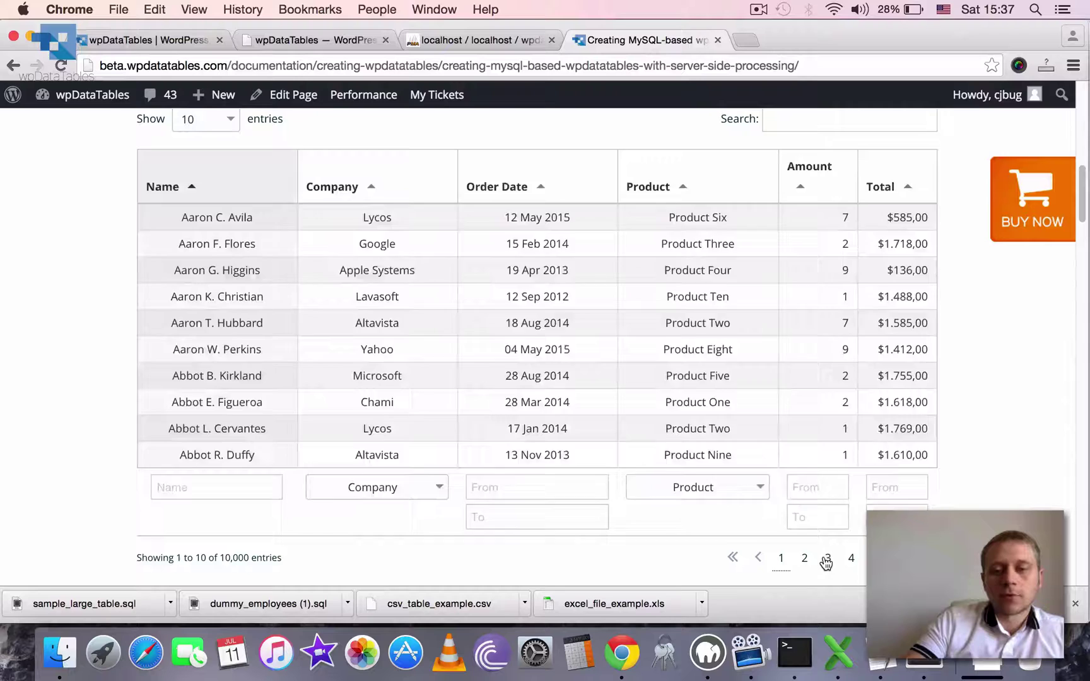
pyautogui.click(826, 559)
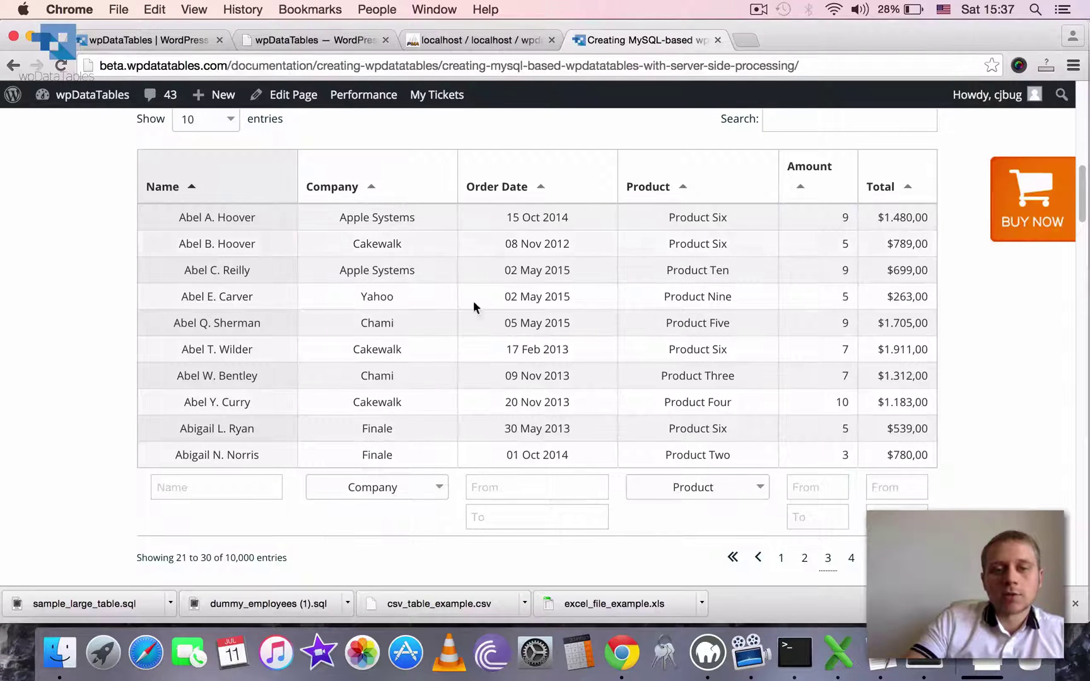
pyautogui.click(334, 175)
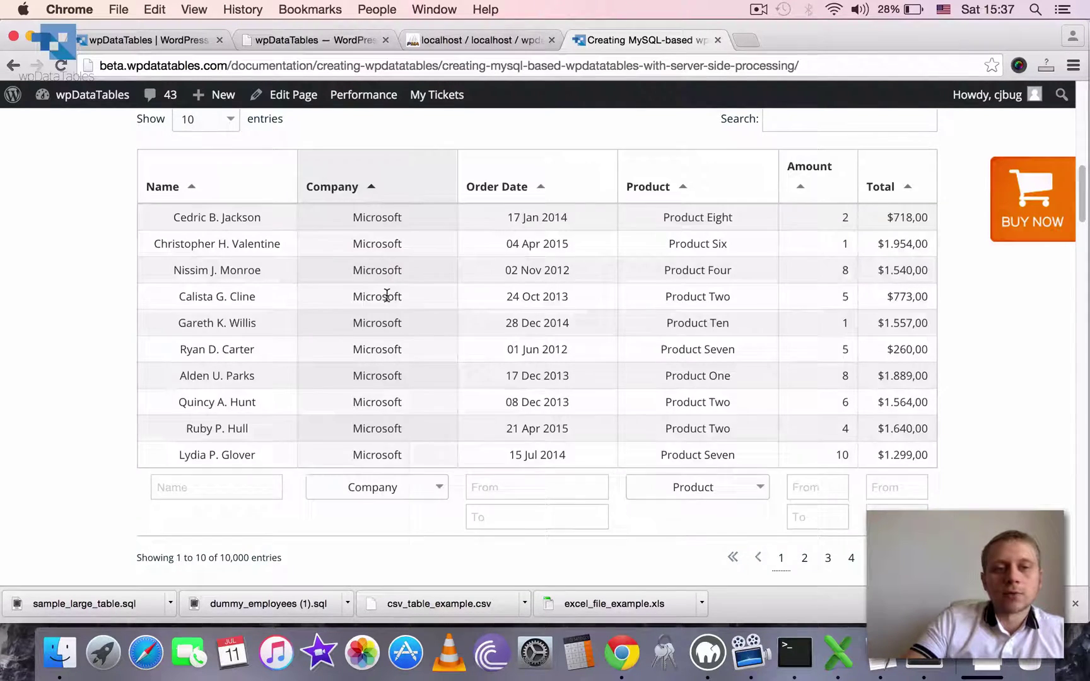
pyautogui.scroll(5, 398, 294)
pyautogui.scroll(-2, 252, 294)
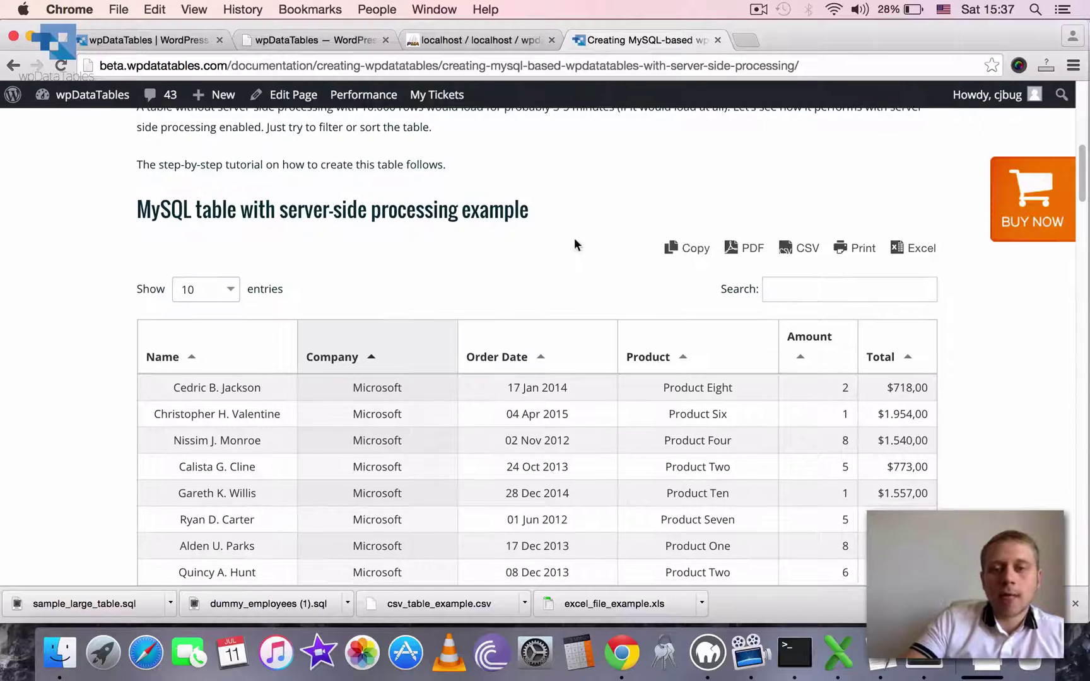
pyautogui.moveTo(1081, 159); pyautogui.dragTo(1082, 185)
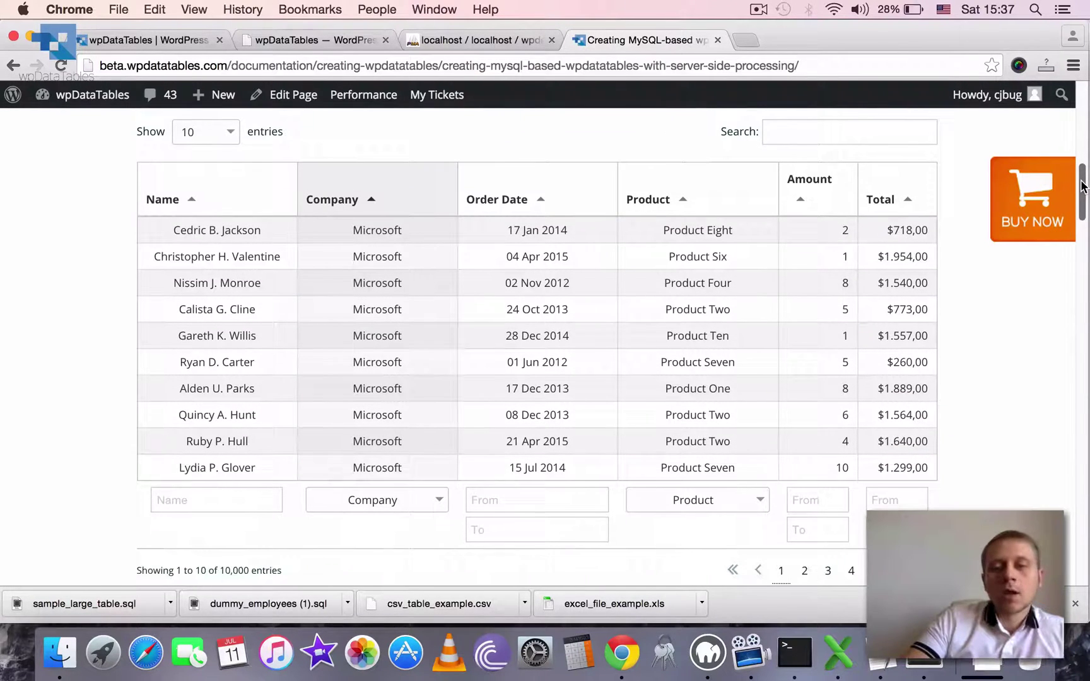
pyautogui.scroll(-2, 1083, 186)
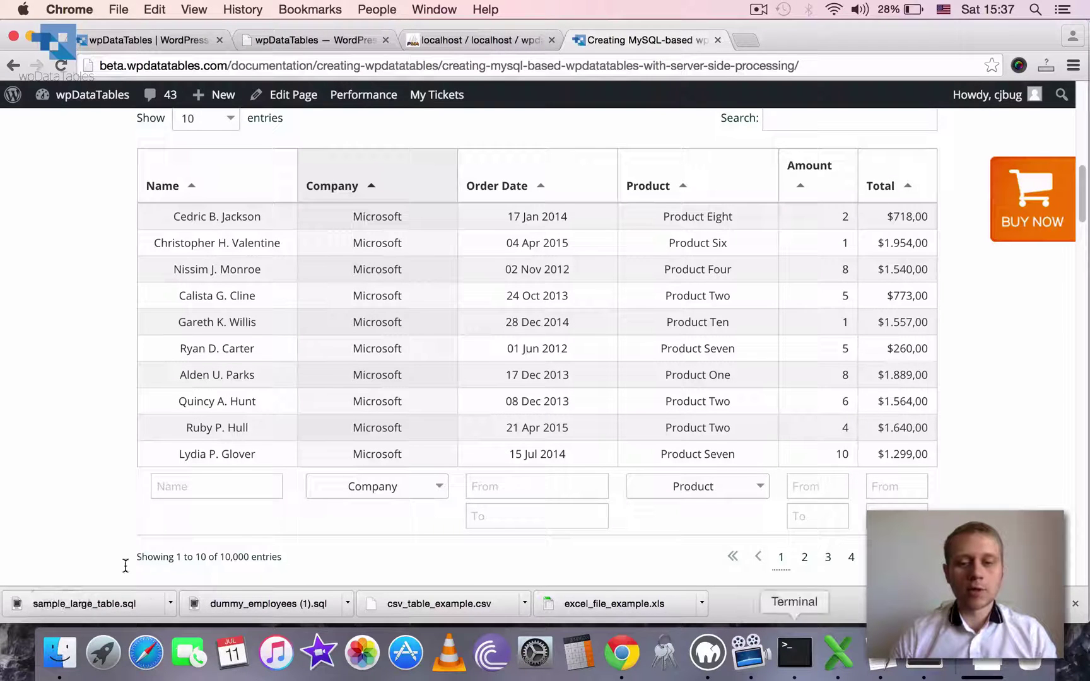
# Step: Open the wpDataTables Example Files folder in Finder and select sample_large_table.sql
pyautogui.click(61, 659)
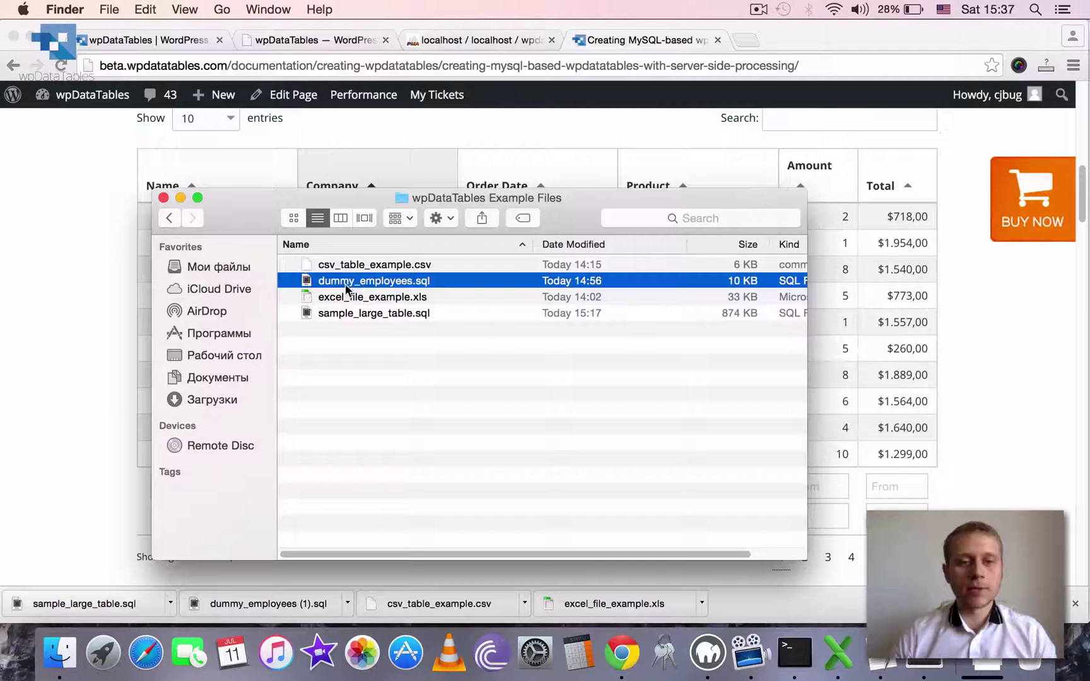
pyautogui.click(320, 313)
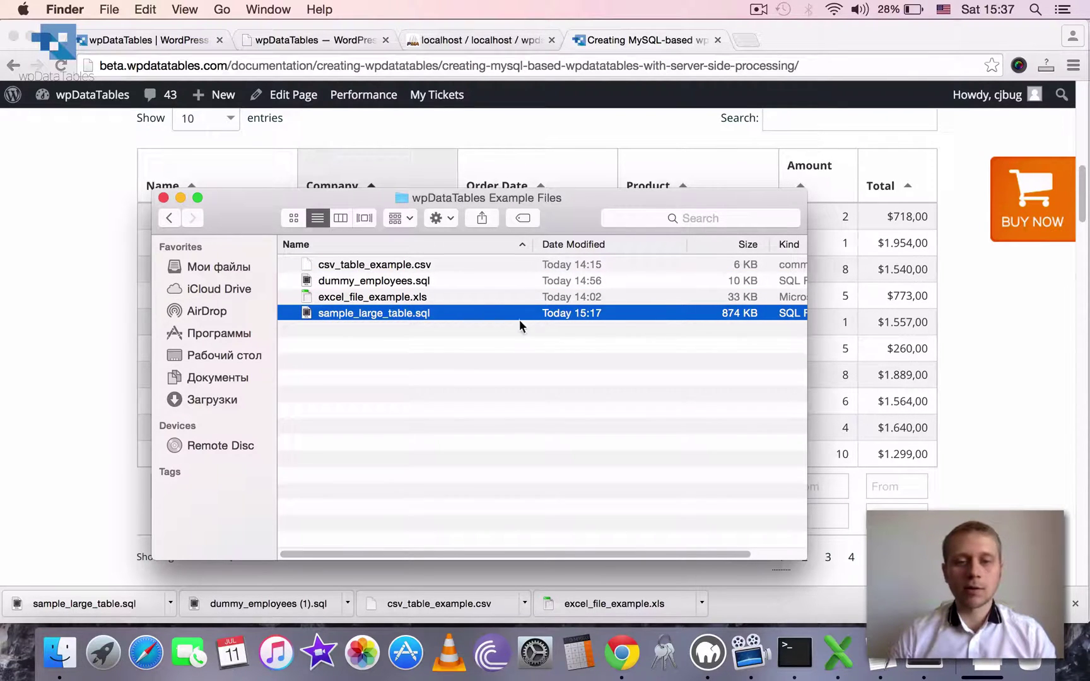
pyautogui.rightClick(428, 311)
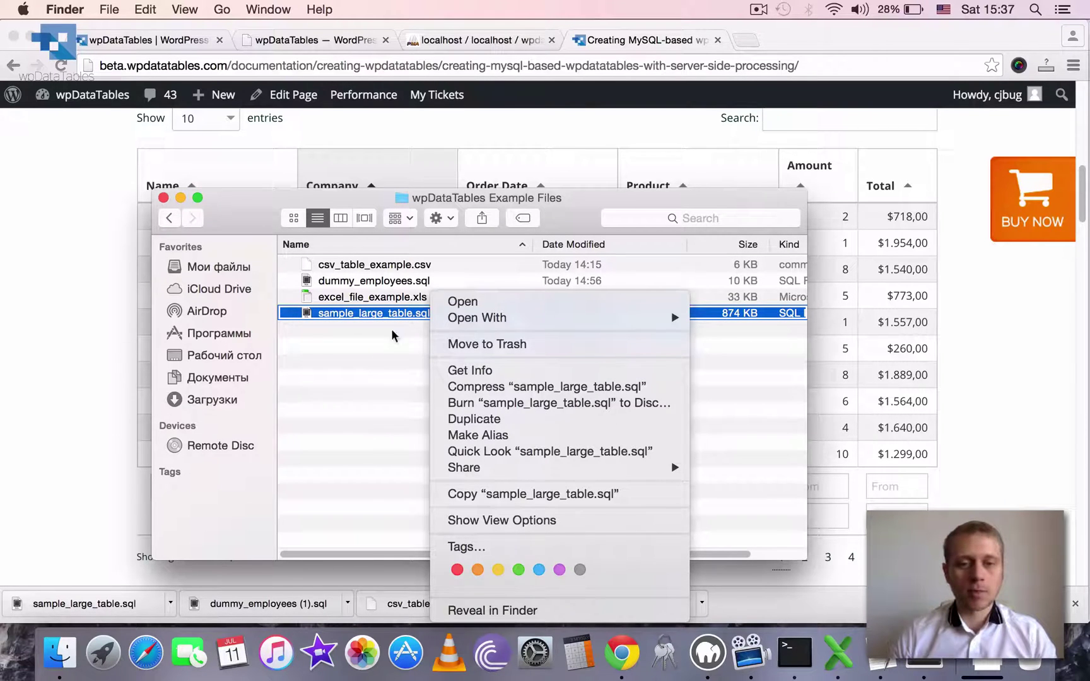
pyautogui.click(446, 224)
pyautogui.moveTo(569, 204); pyautogui.dragTo(548, 190)
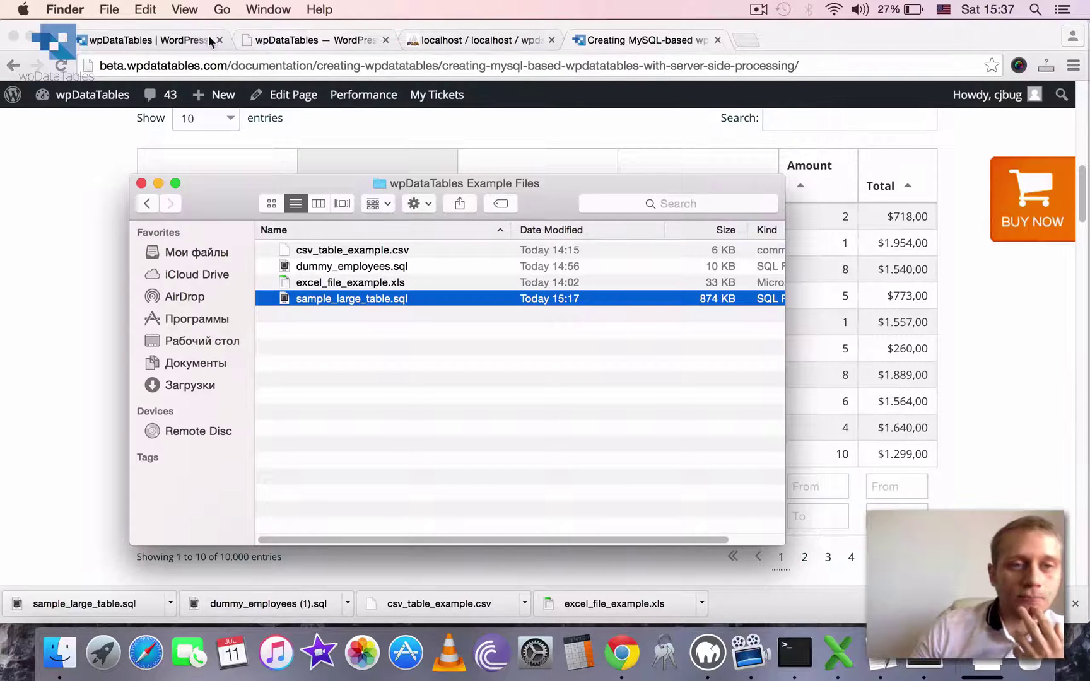
# Step: Start a new data-source wpDataTable titled 'MySQL large table example', then switch to phpMyAdmin
pyautogui.click(268, 40)
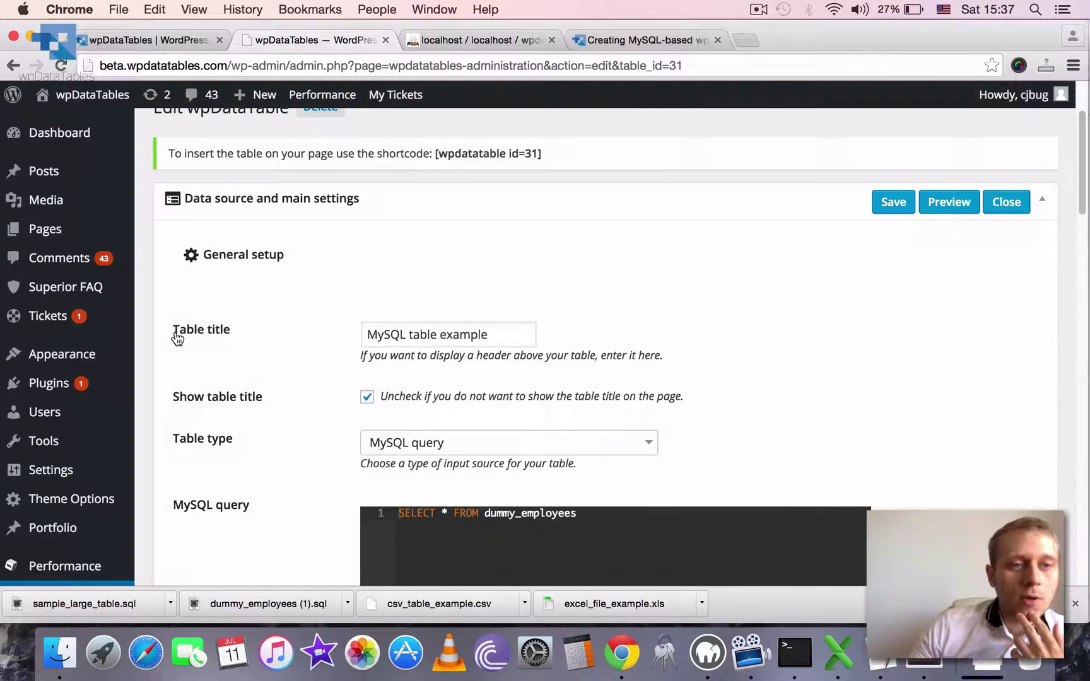
pyautogui.scroll(2, 186, 308)
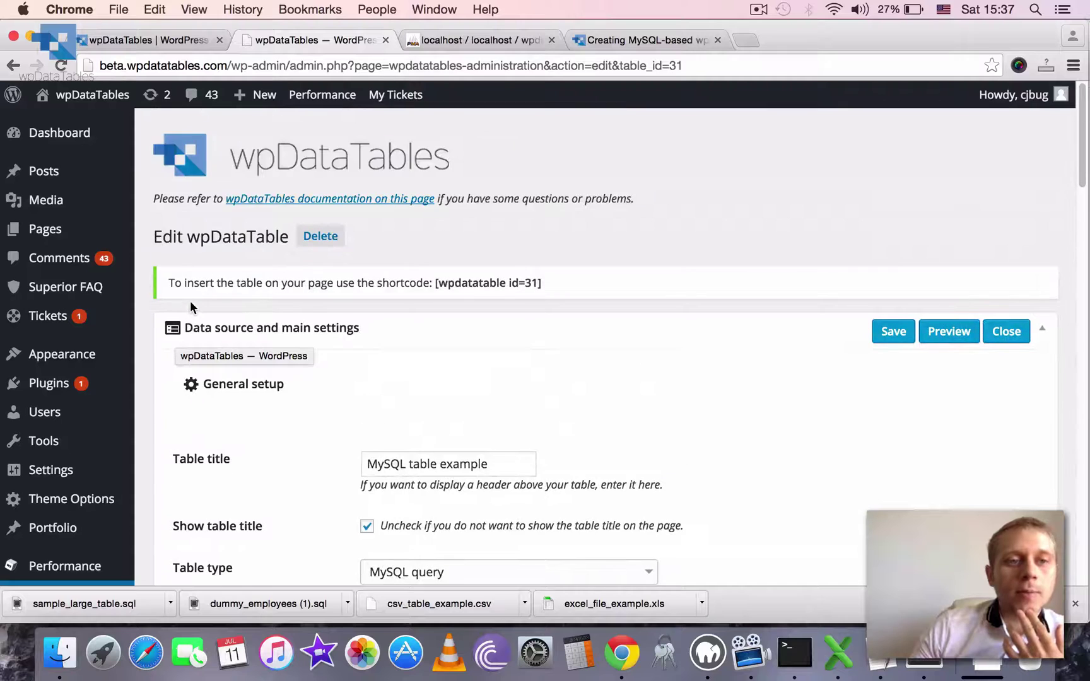
pyautogui.scroll(-5, 190, 301)
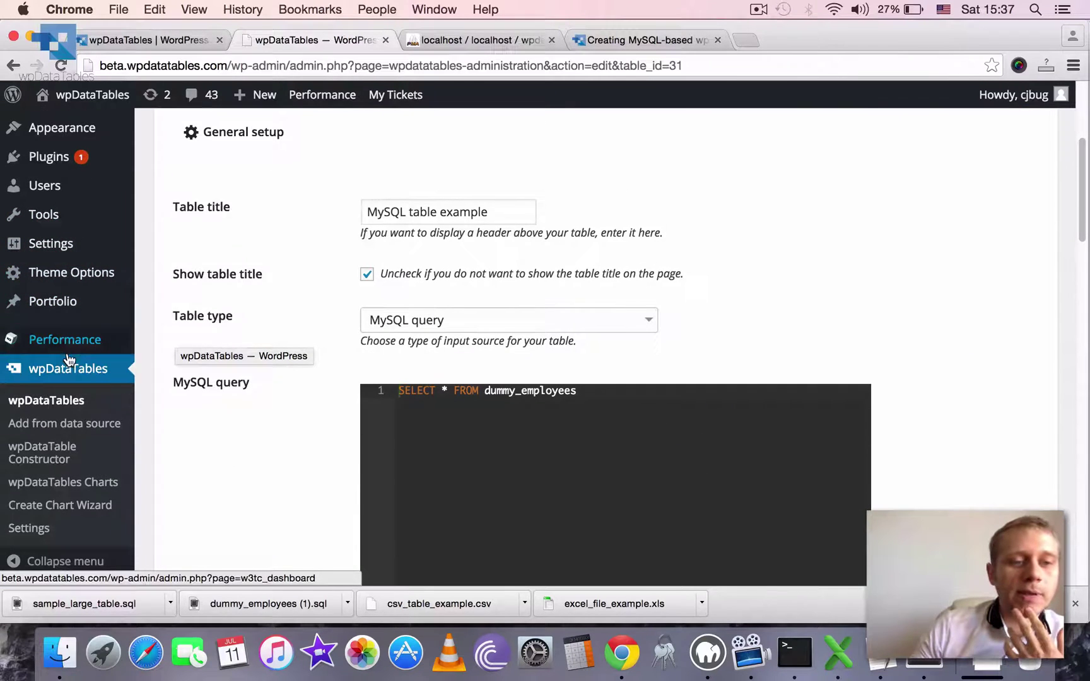
pyautogui.click(40, 423)
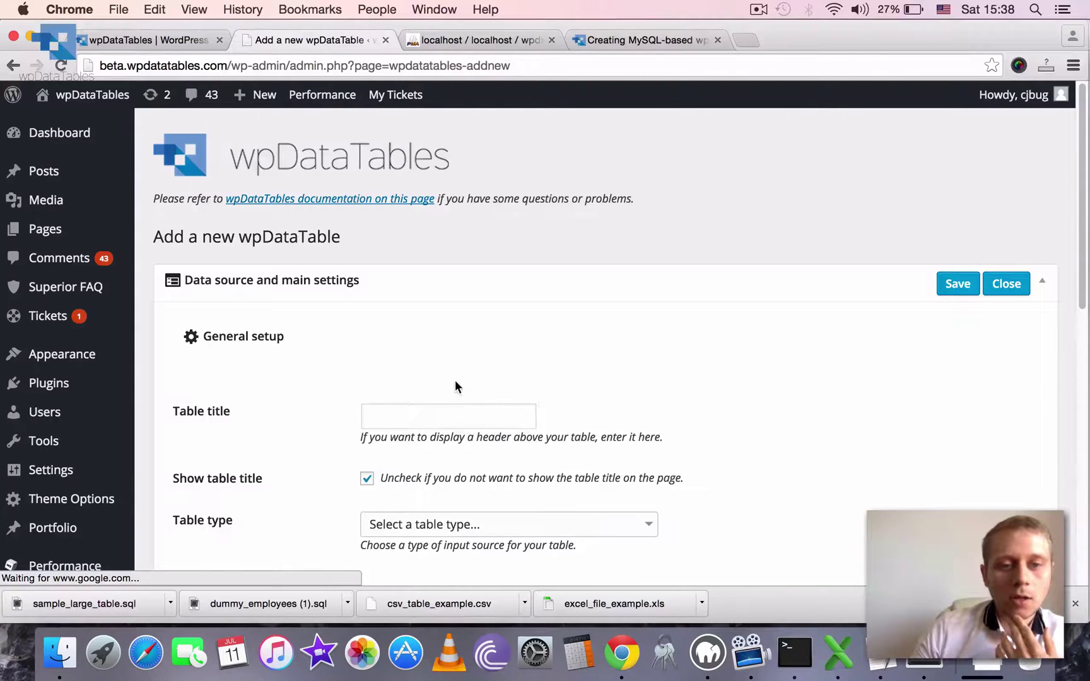
pyautogui.click(385, 405)
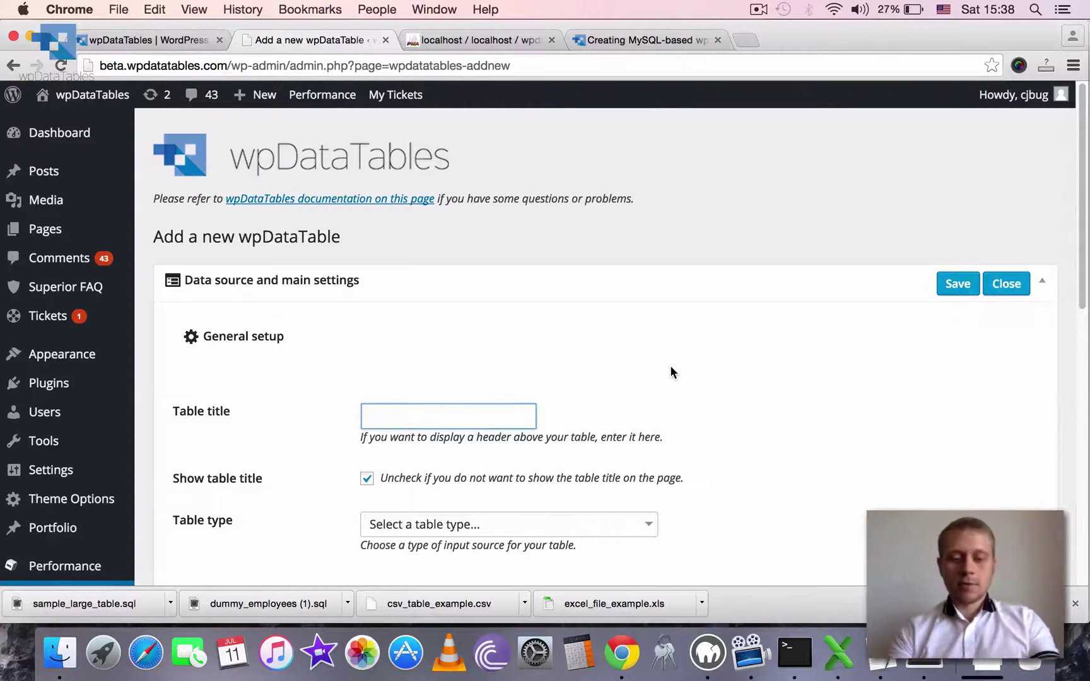
pyautogui.write('MySQL larg')
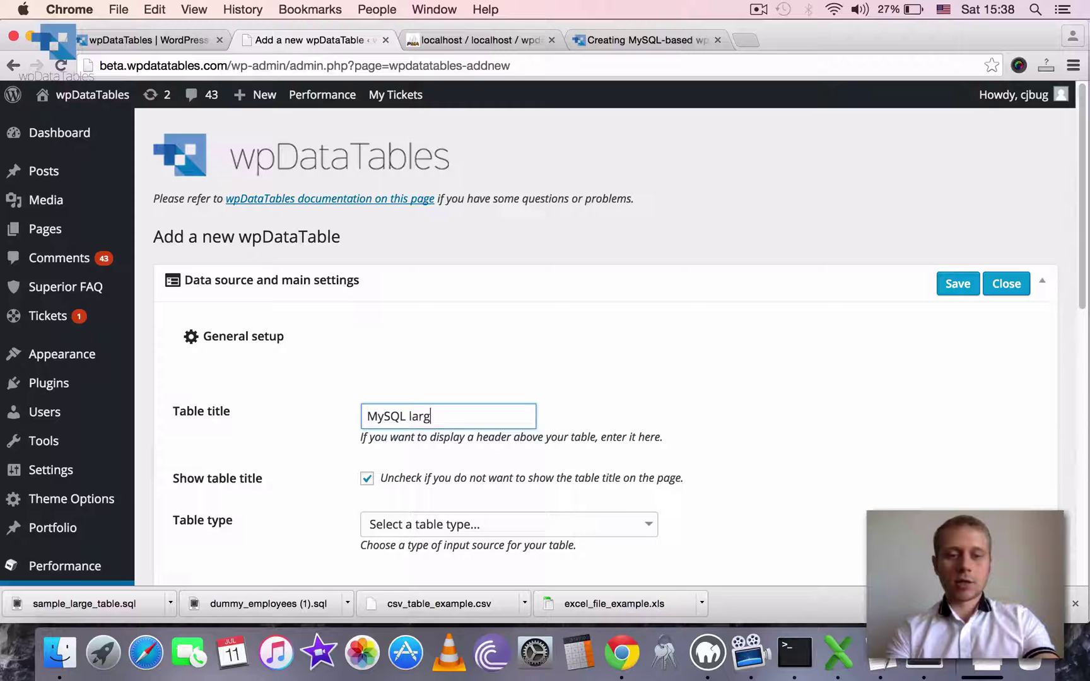
pyautogui.write('e table example')
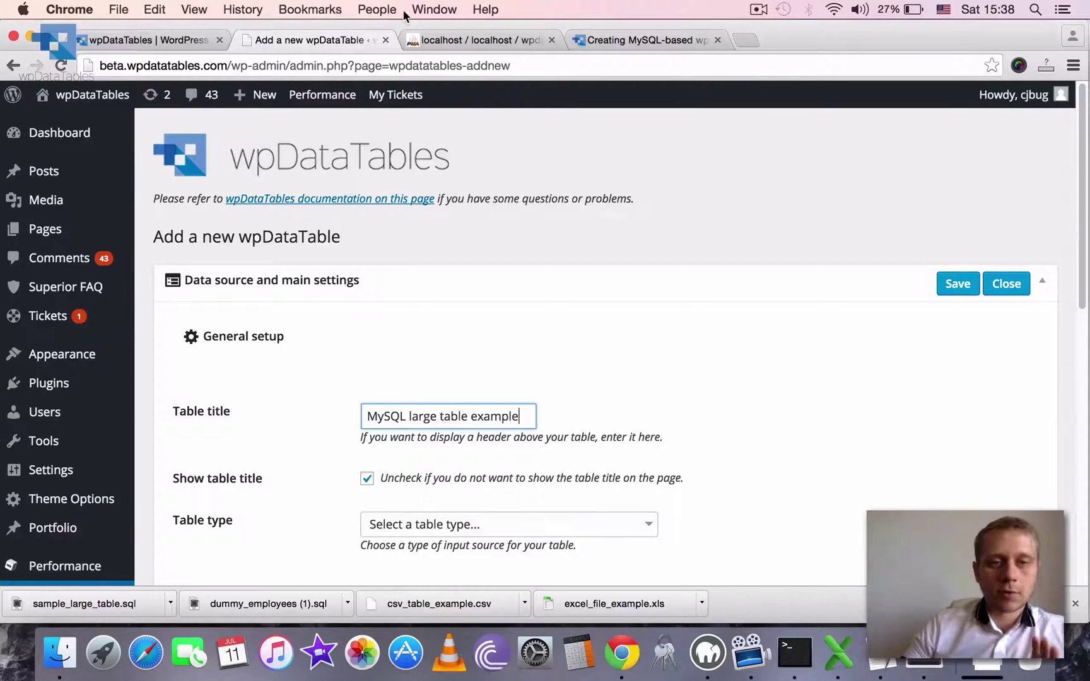
pyautogui.click(456, 38)
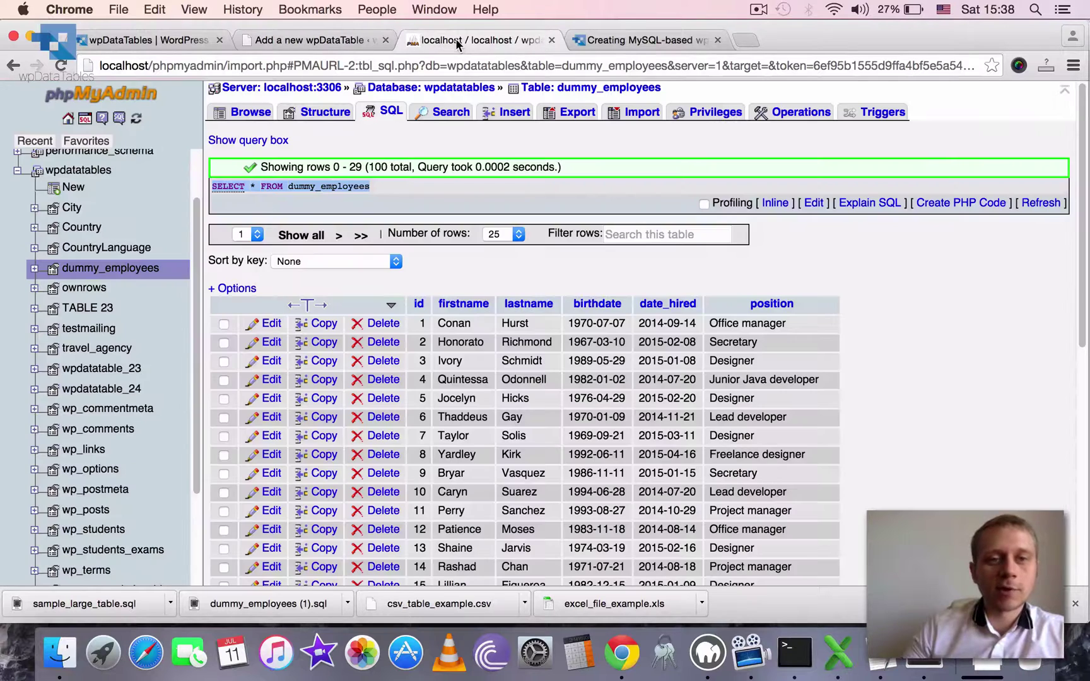
# Step: Select the wpdatatables database and go to its Import page
pyautogui.click(453, 93)
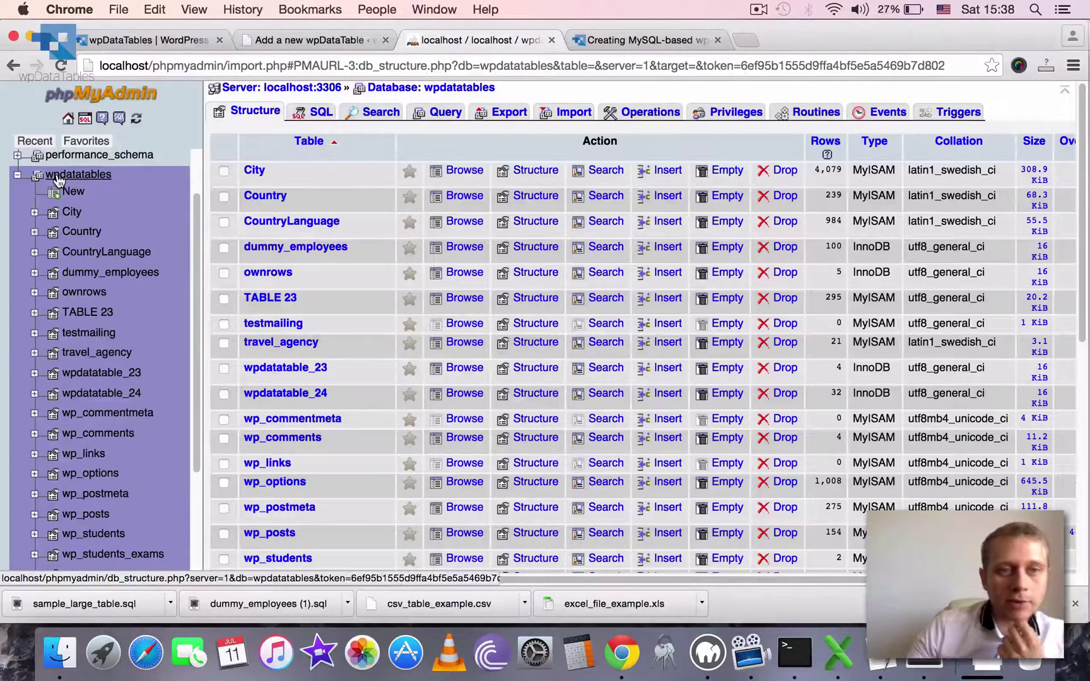
pyautogui.click(550, 115)
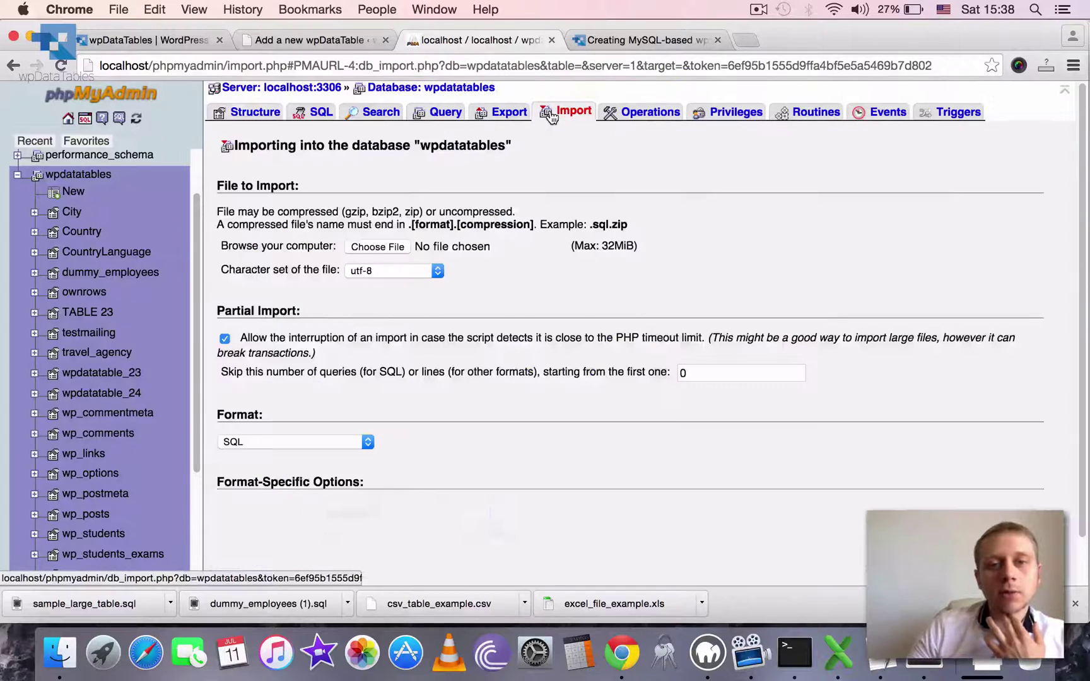
# Step: Choose sample_large_table.sql as the import file and run the import into wpdatatables
pyautogui.click(375, 245)
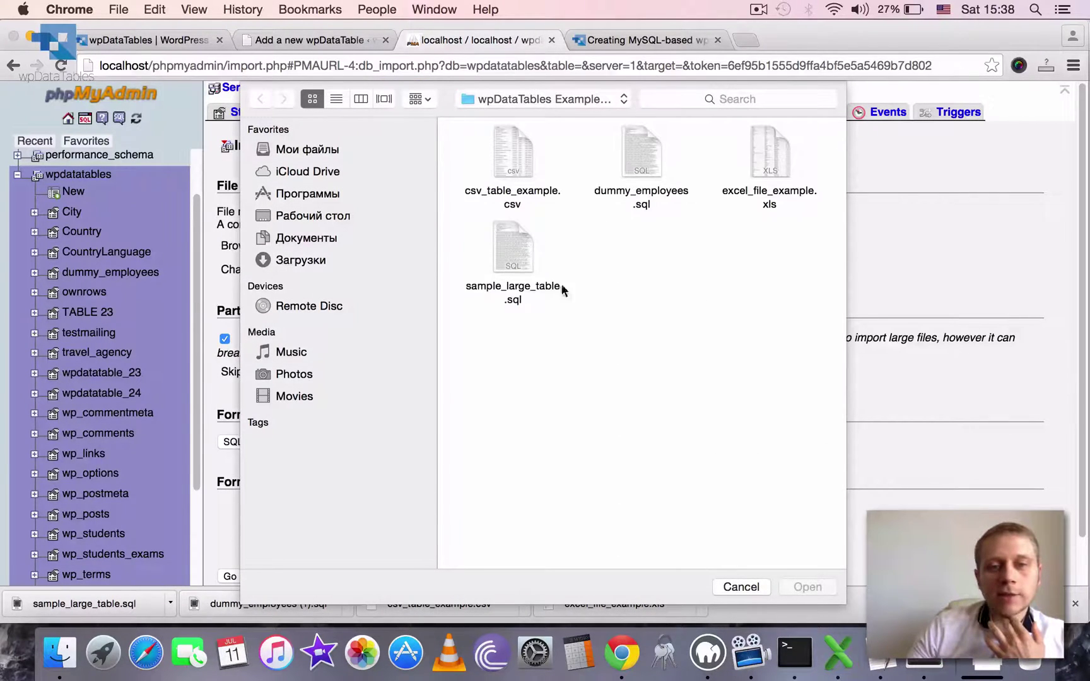
pyautogui.moveTo(628, 371); pyautogui.dragTo(499, 244)
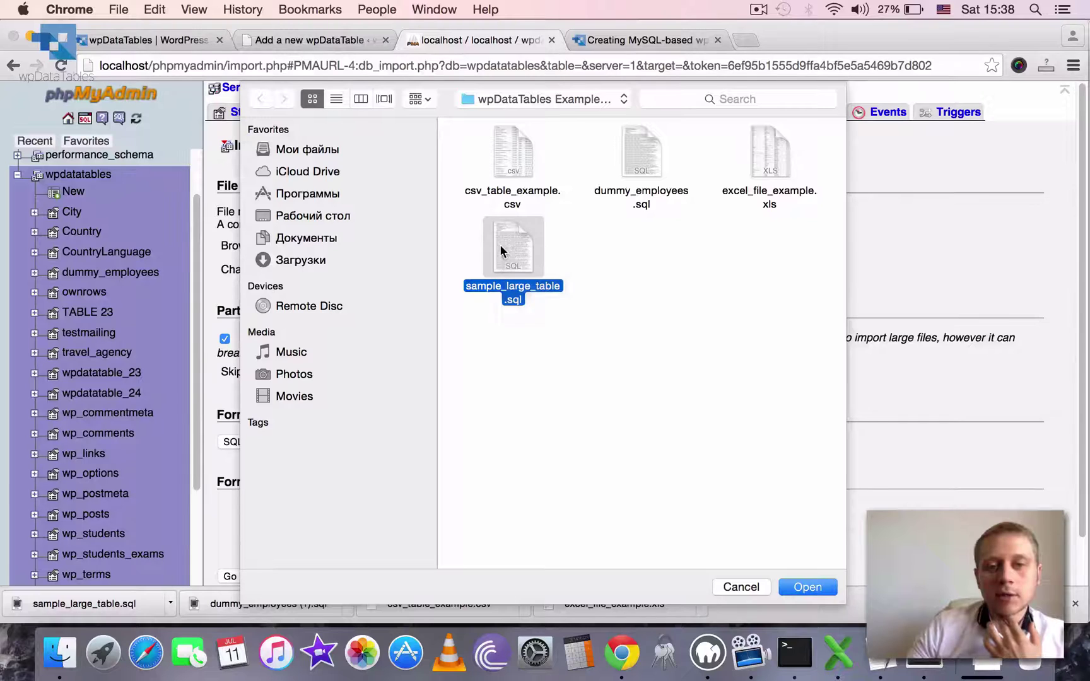
pyautogui.click(795, 583)
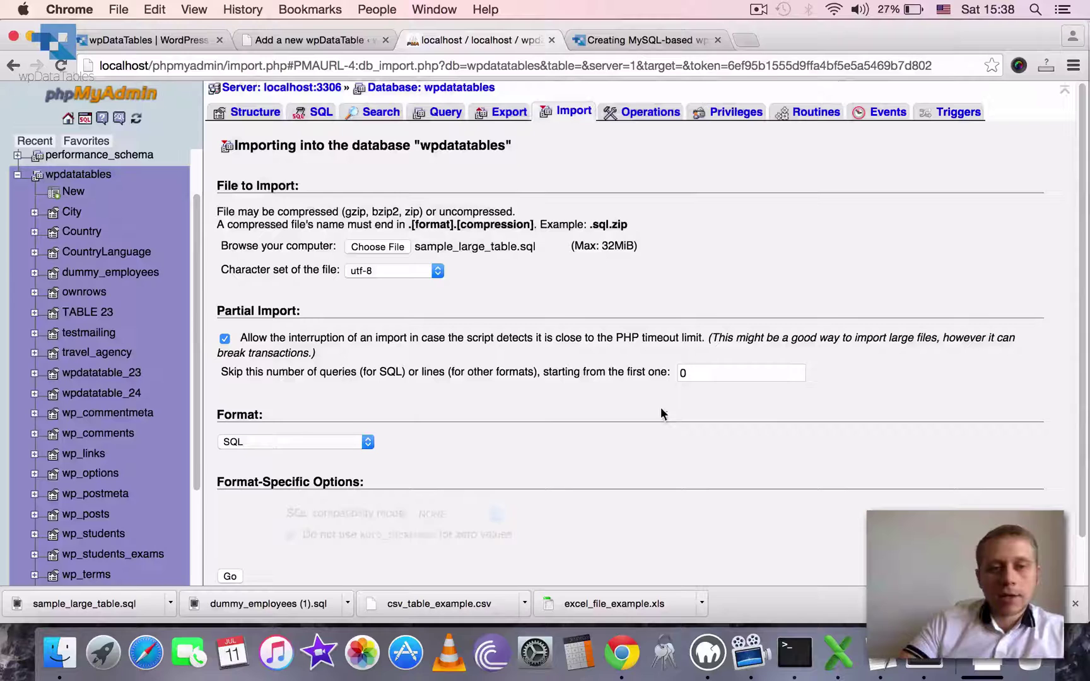
pyautogui.scroll(-1, 586, 347)
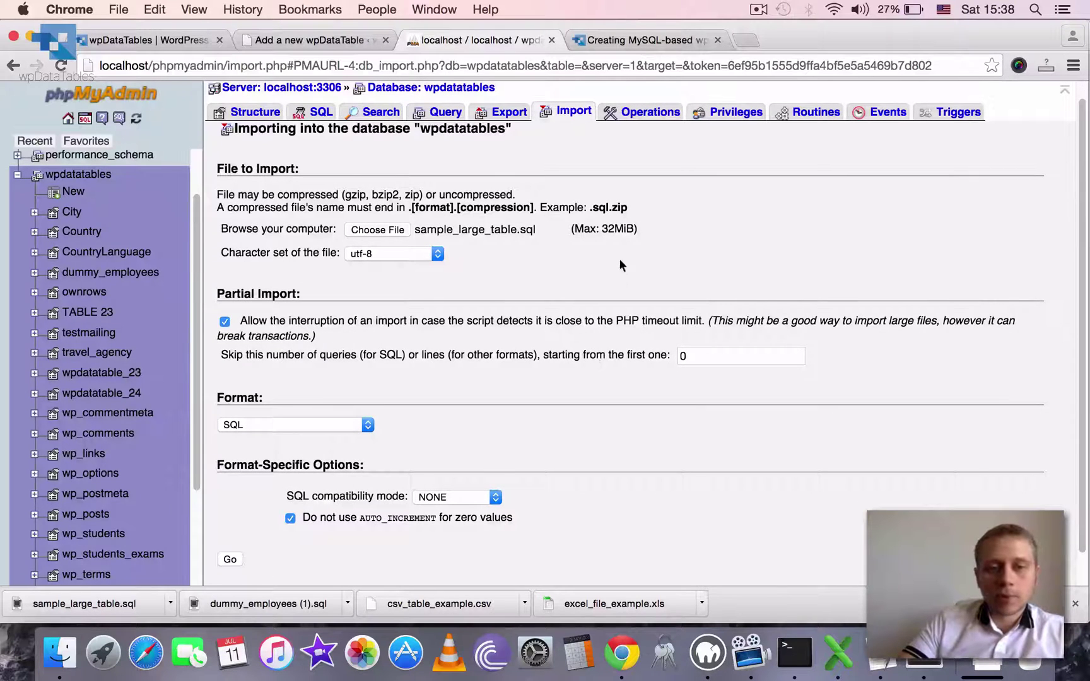
pyautogui.moveTo(575, 229); pyautogui.dragTo(634, 228)
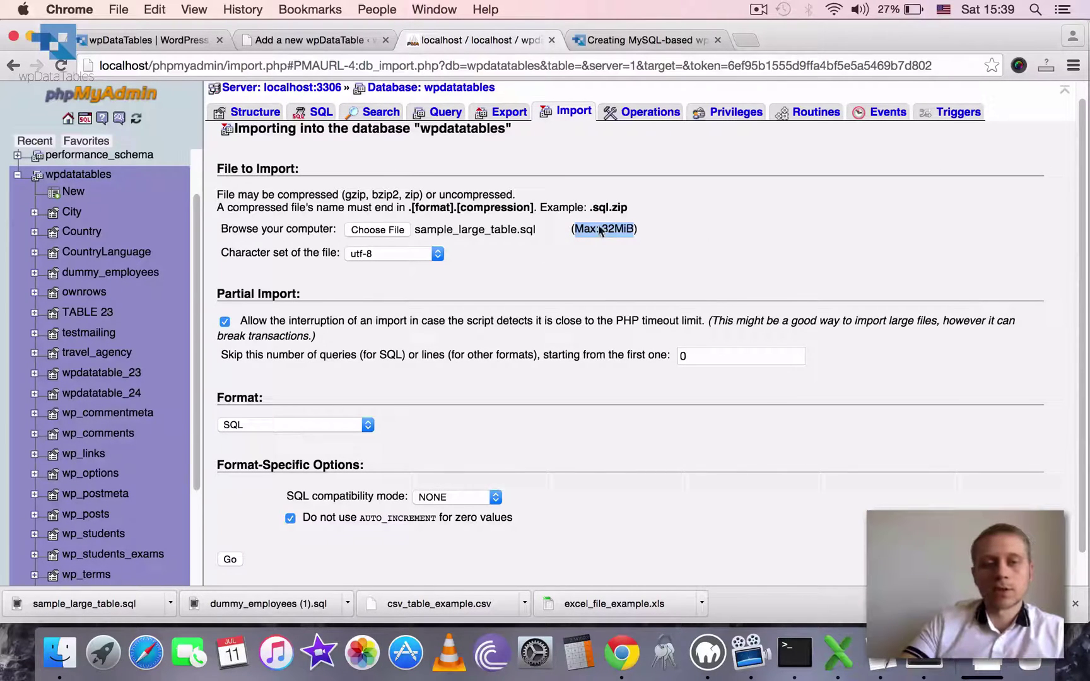
pyautogui.moveTo(584, 231); pyautogui.dragTo(623, 231)
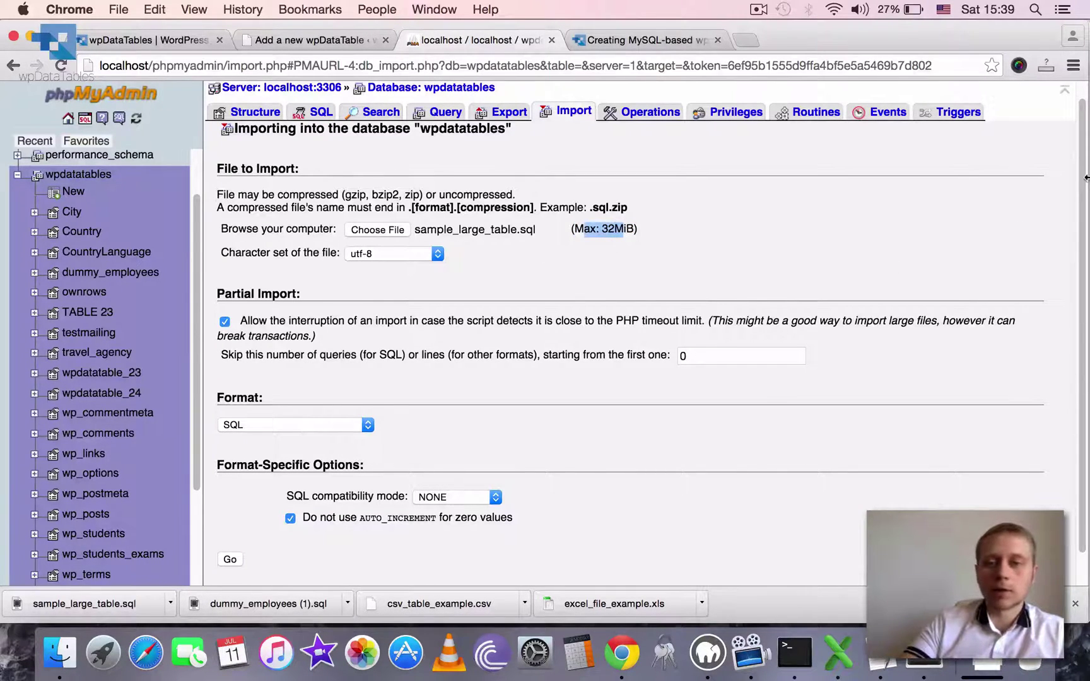
pyautogui.scroll(-1, 998, 231)
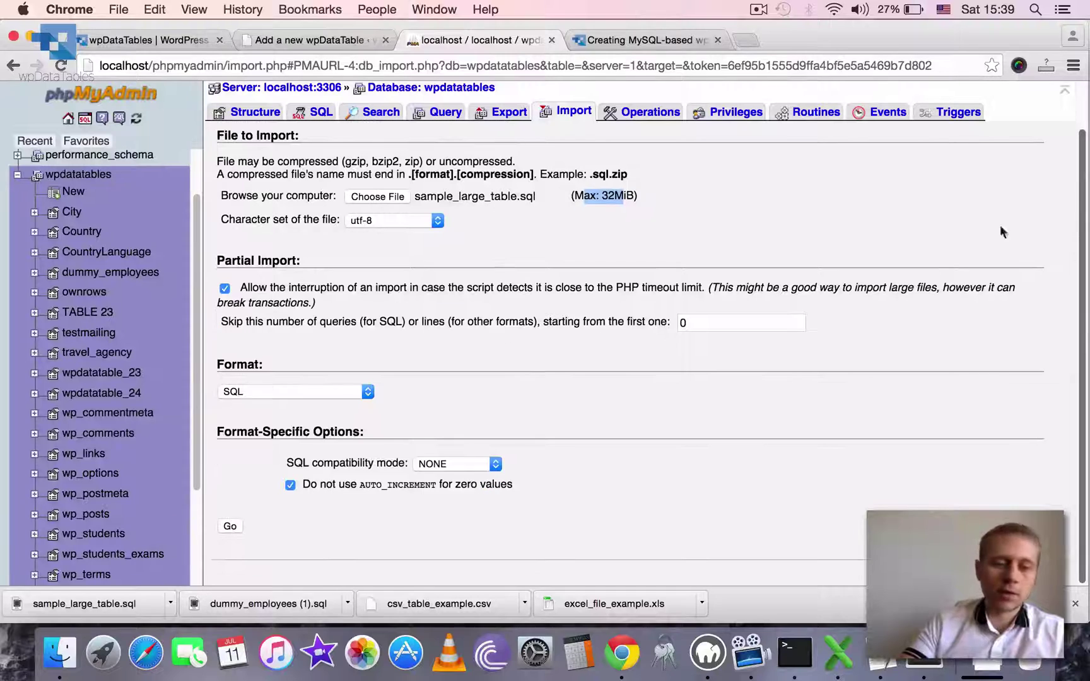
pyautogui.click(229, 527)
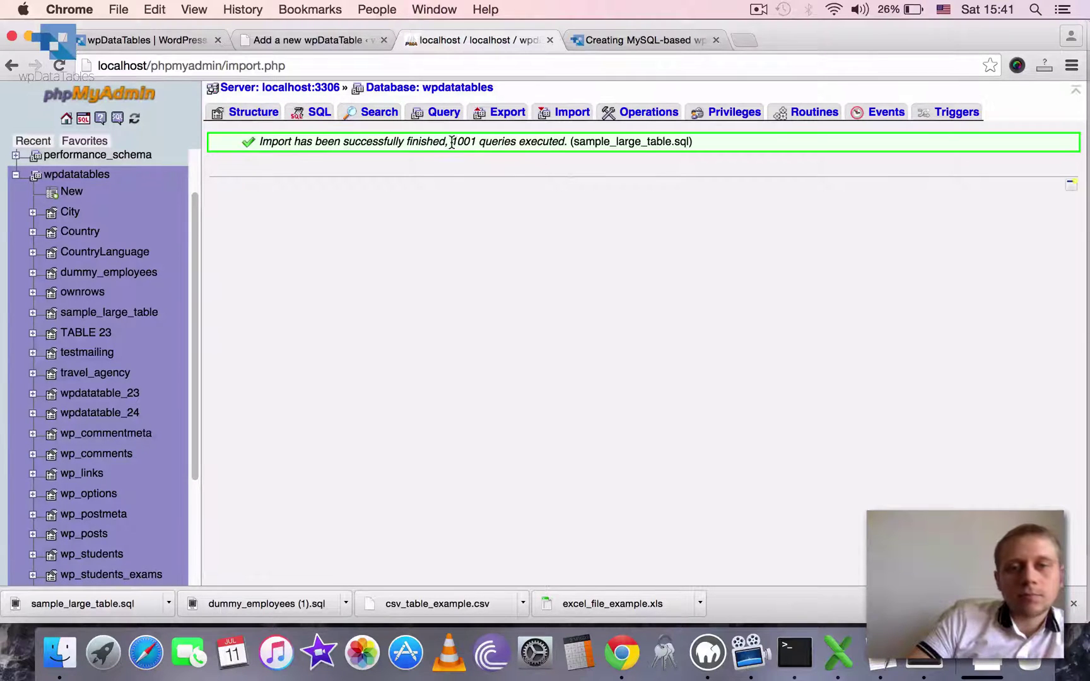
# Step: Browse sample_large_table from the wpdatatables table list, confirming its 10000 rows
pyautogui.moveTo(452, 142); pyautogui.dragTo(478, 139)
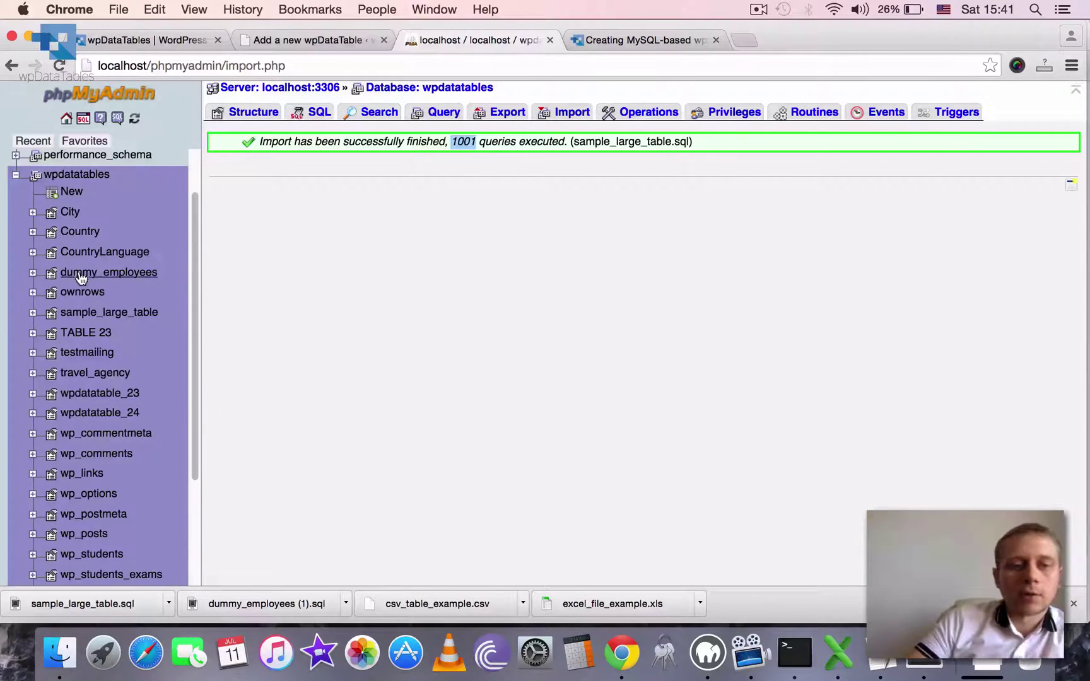
pyautogui.scroll(-5, 88, 272)
pyautogui.scroll(7, 88, 274)
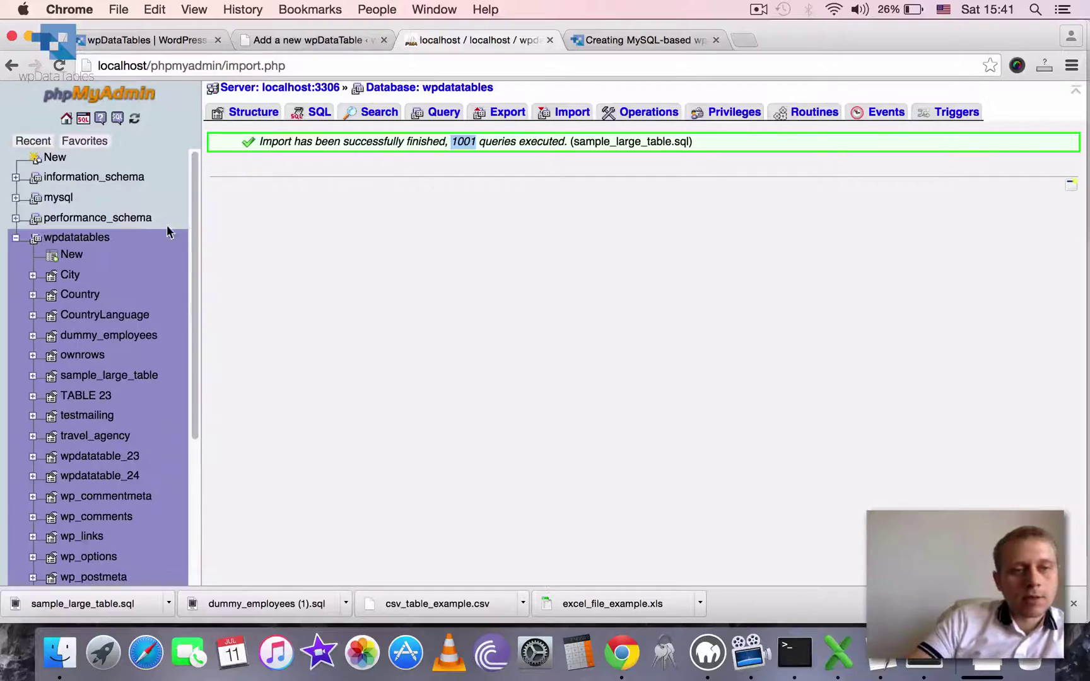
pyautogui.click(388, 88)
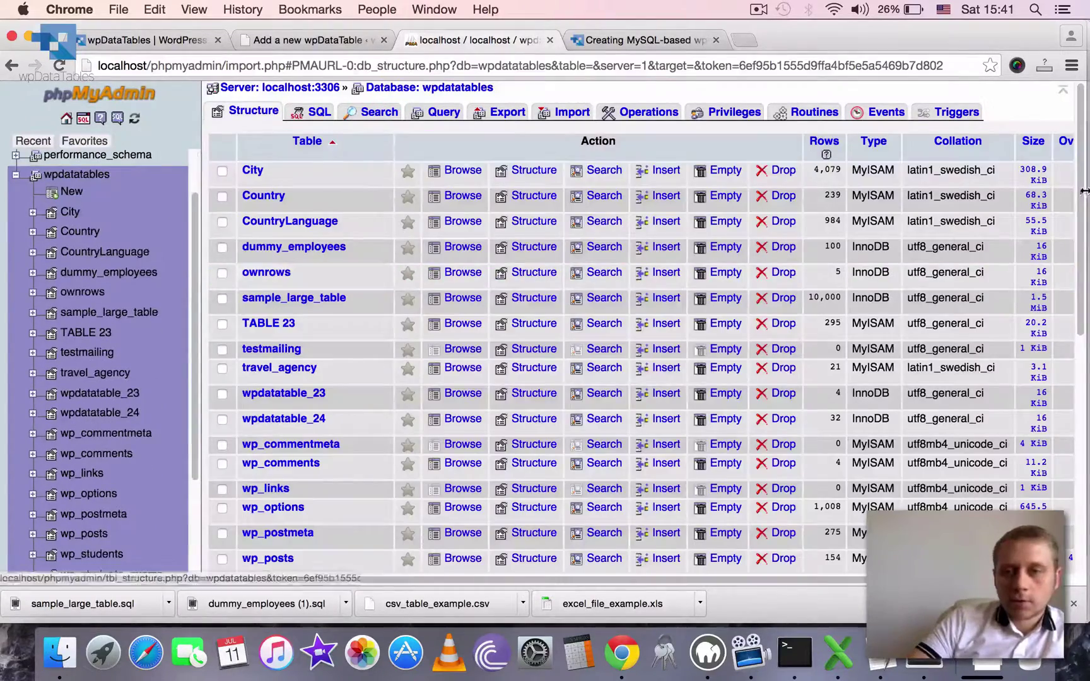
pyautogui.scroll(-10, 1047, 303)
pyautogui.scroll(3, 1062, 319)
pyautogui.scroll(4, 1059, 284)
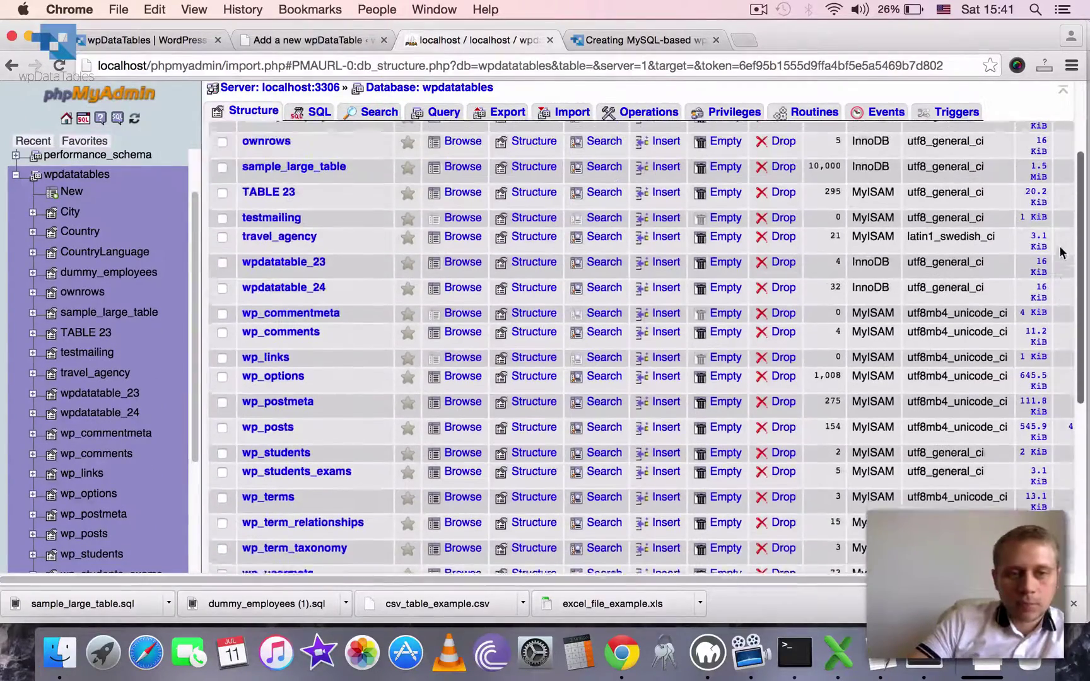
pyautogui.click(307, 198)
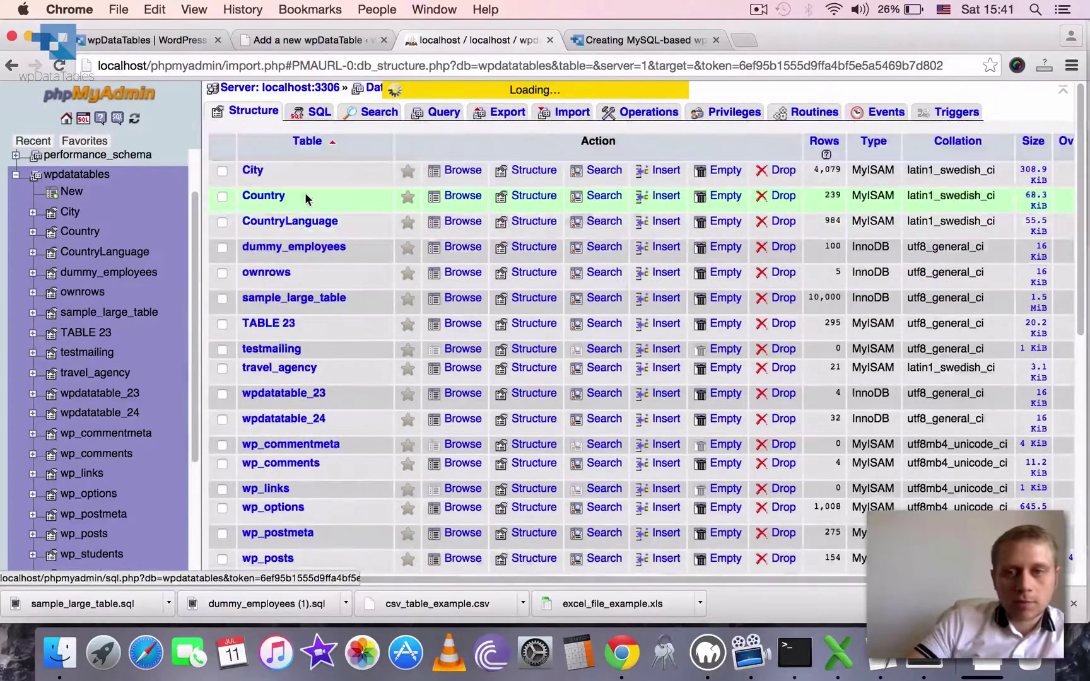
pyautogui.moveTo(369, 144); pyautogui.dragTo(399, 143)
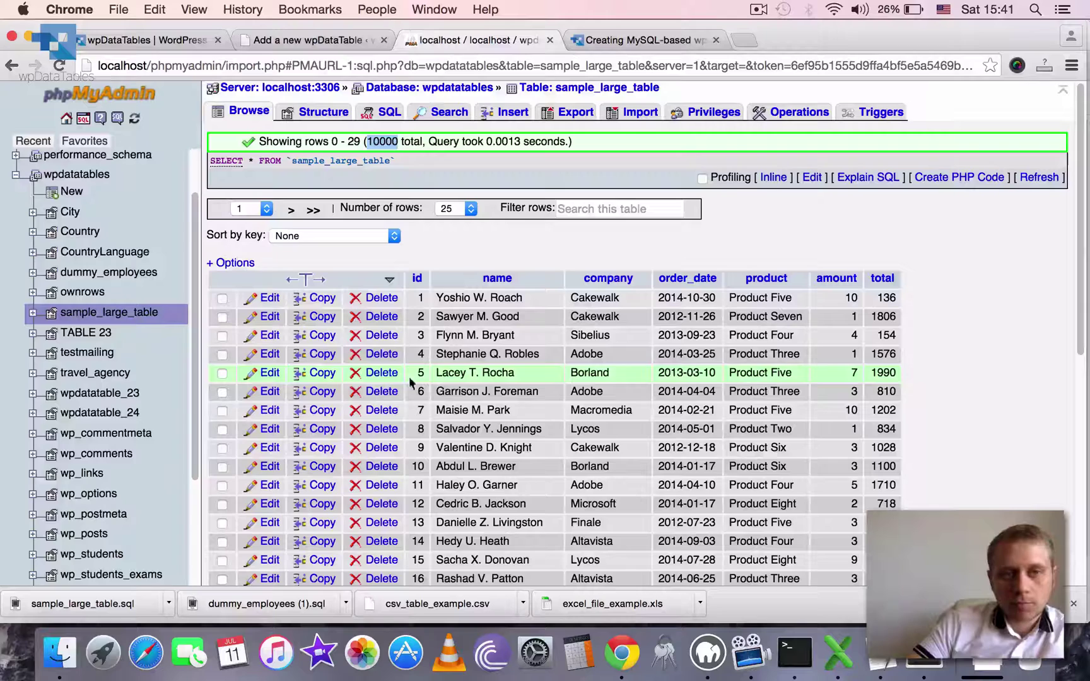
pyautogui.moveTo(402, 163); pyautogui.dragTo(207, 162)
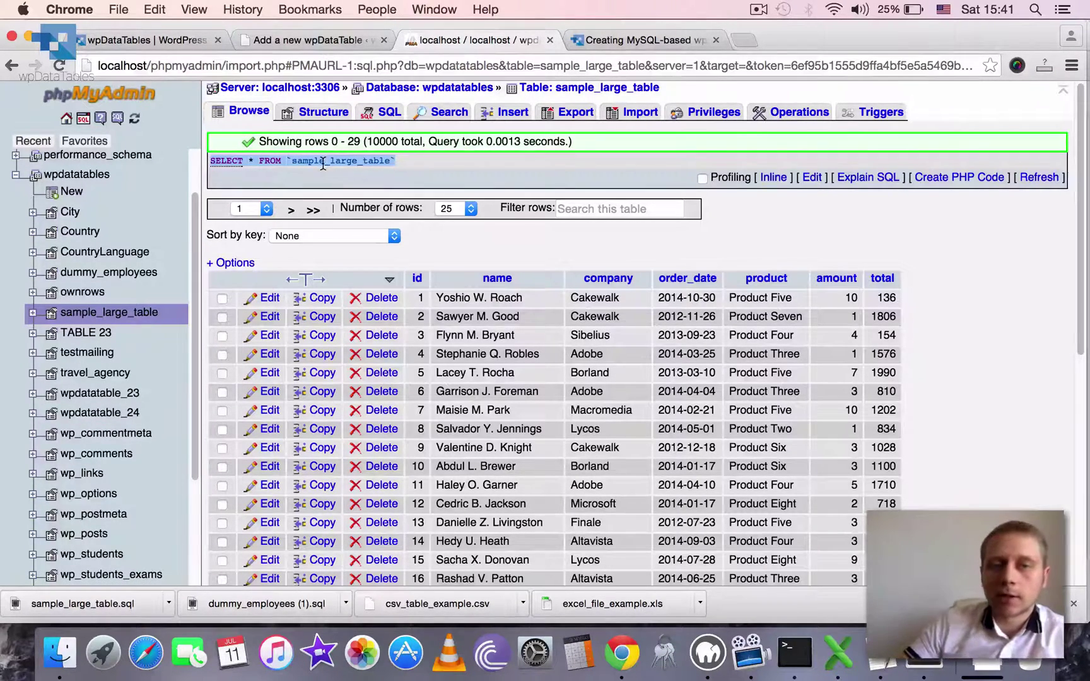
# Step: On the Add a new wpDataTable page, set the table type to MySQL query
pyautogui.click(303, 35)
pyautogui.scroll(-2, 1077, 167)
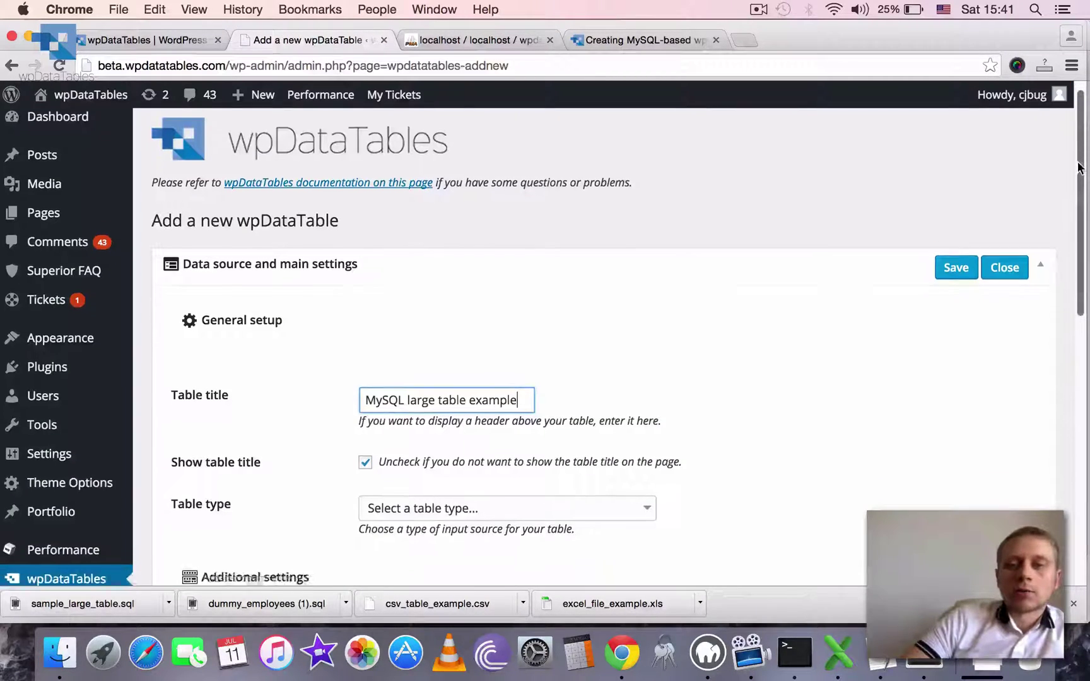
pyautogui.scroll(1, 1078, 162)
pyautogui.moveTo(1076, 161); pyautogui.dragTo(1076, 240)
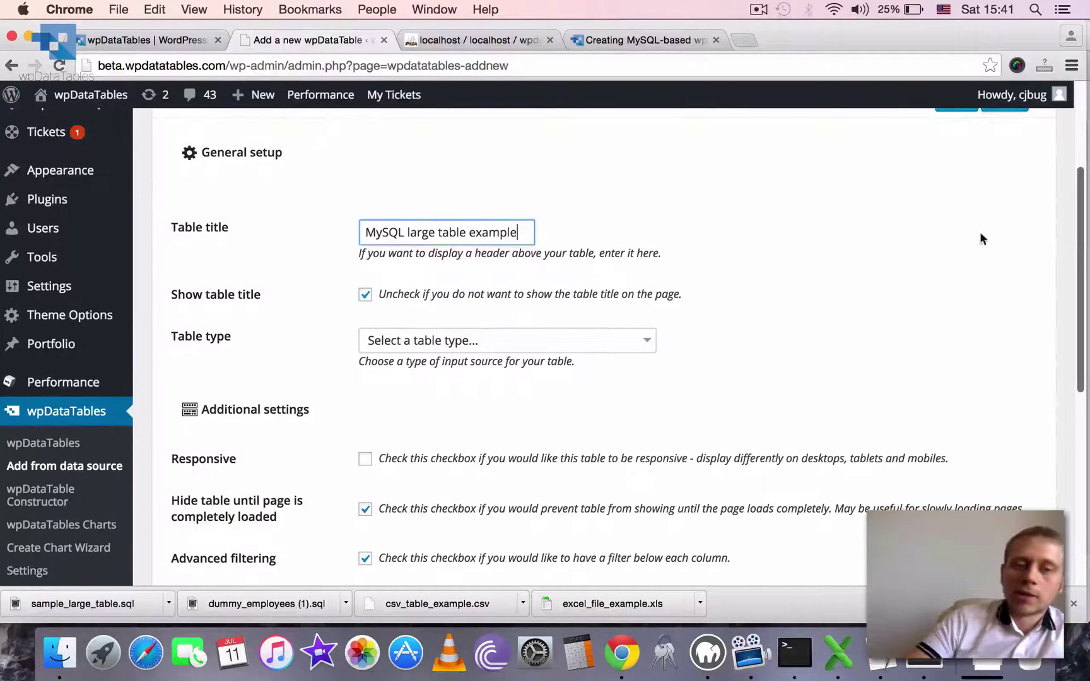
pyautogui.moveTo(364, 232); pyautogui.dragTo(530, 231)
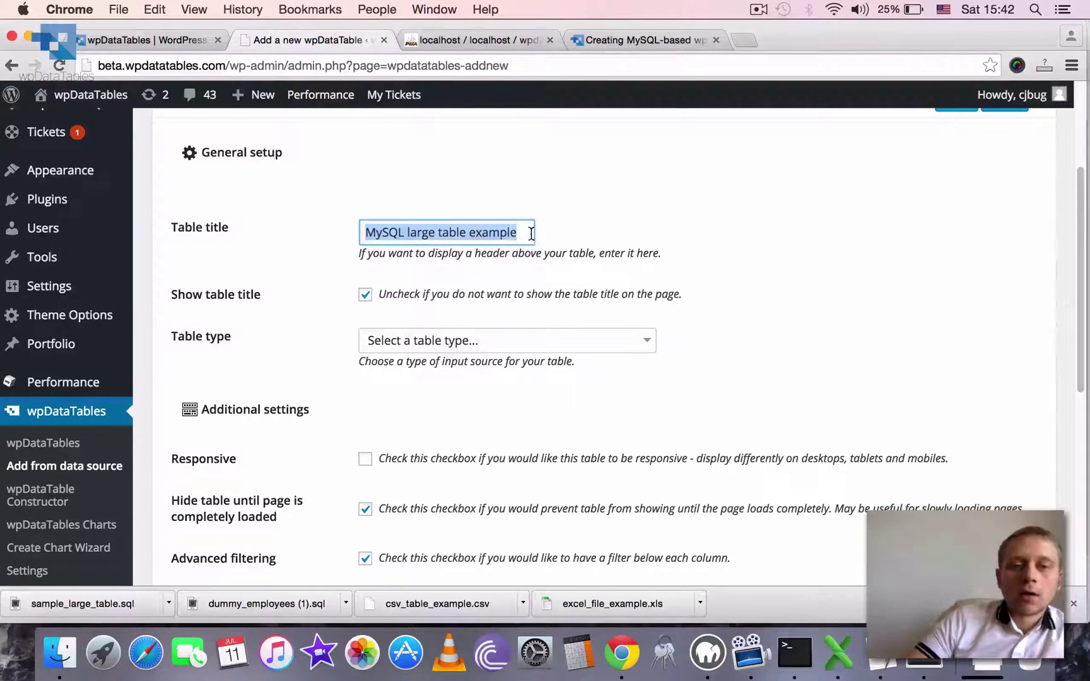
pyautogui.scroll(-1, 718, 256)
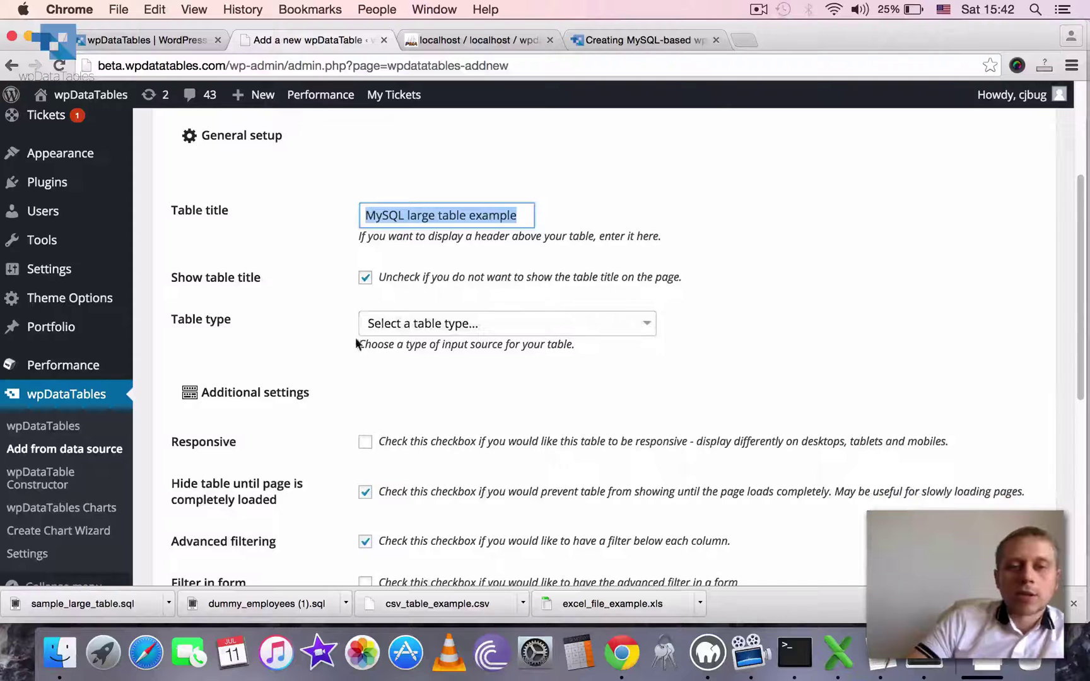
pyautogui.click(424, 325)
pyautogui.click(394, 145)
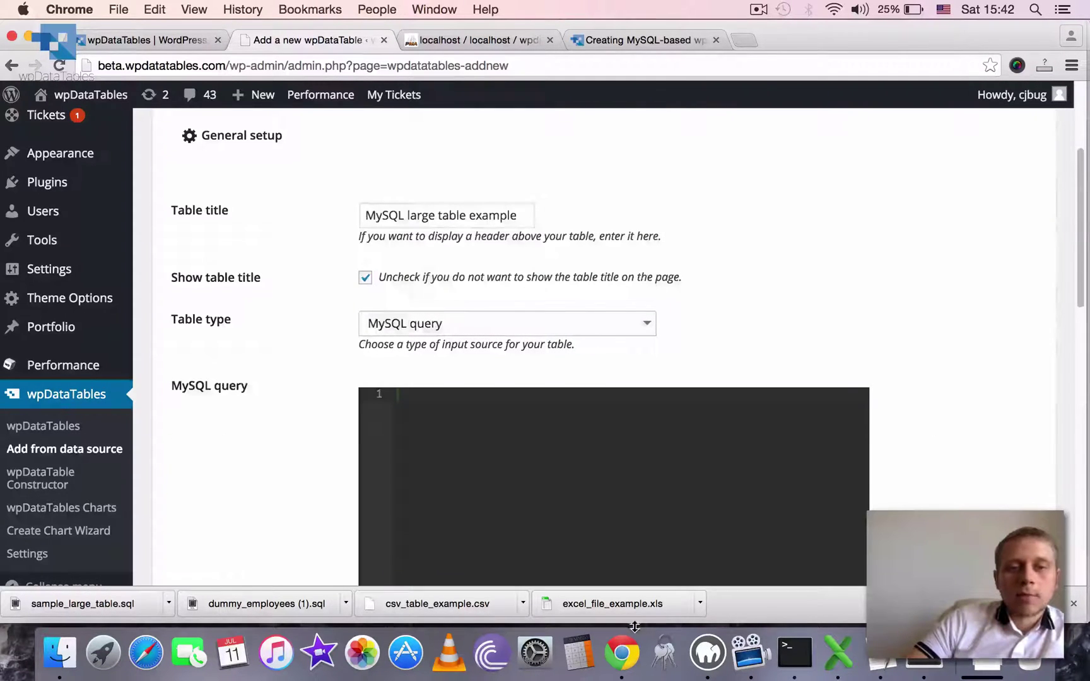
# Step: Enter the query SELECT * FROM sample_large_table and scroll through the remaining options
pyautogui.scroll(-4, 544, 372)
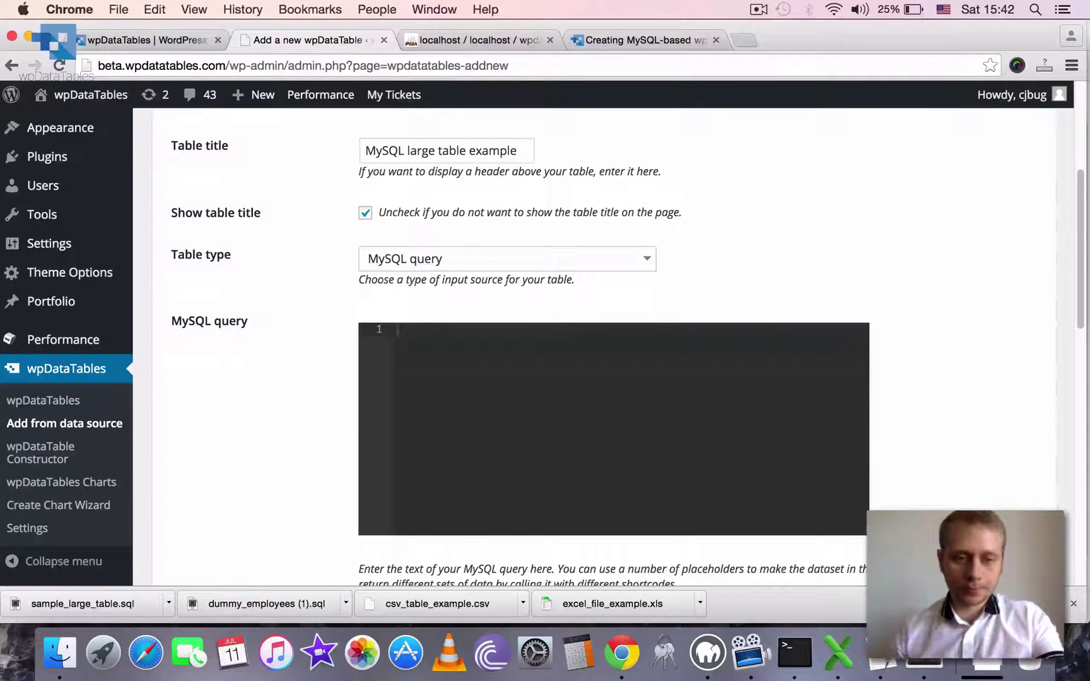
pyautogui.write('S')
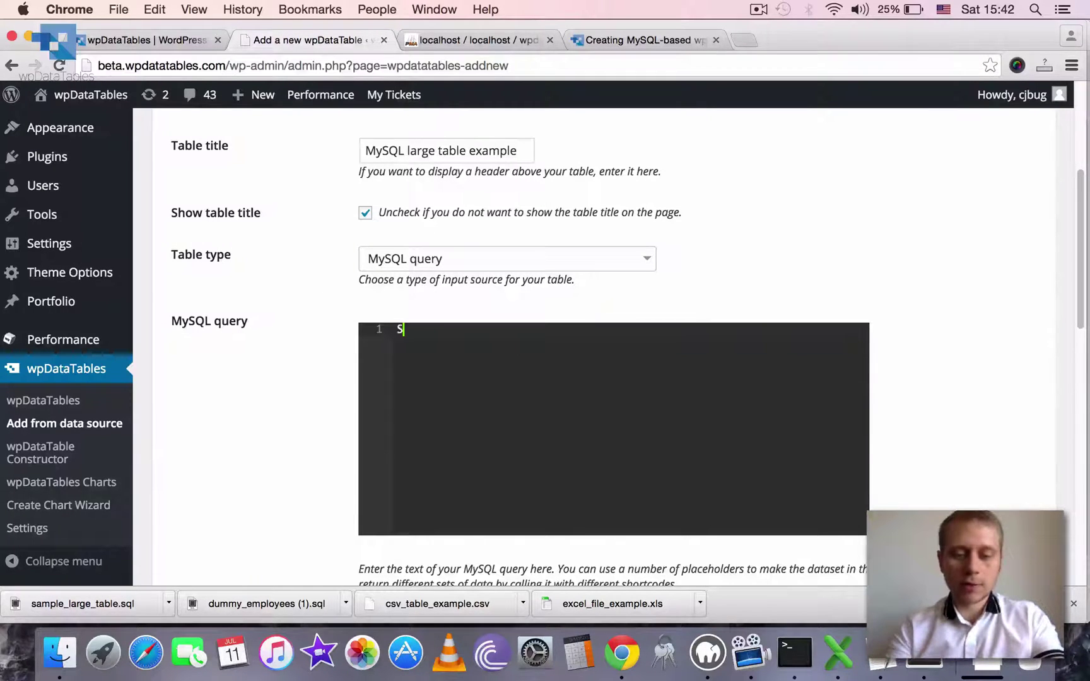
pyautogui.write('ELEC')
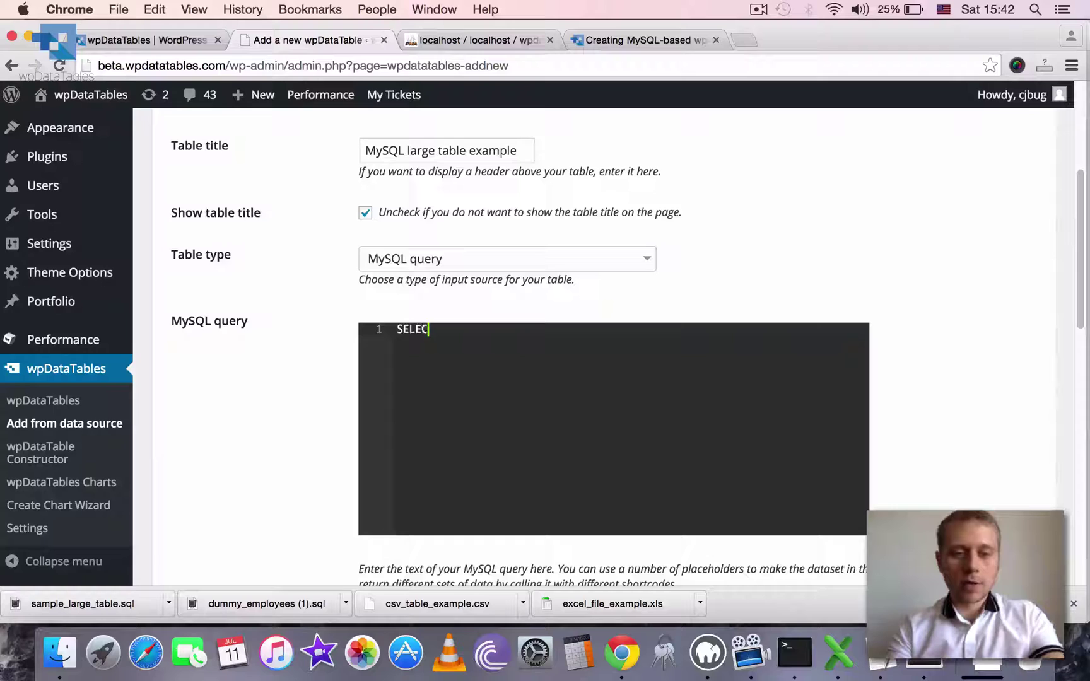
pyautogui.write('T * f')
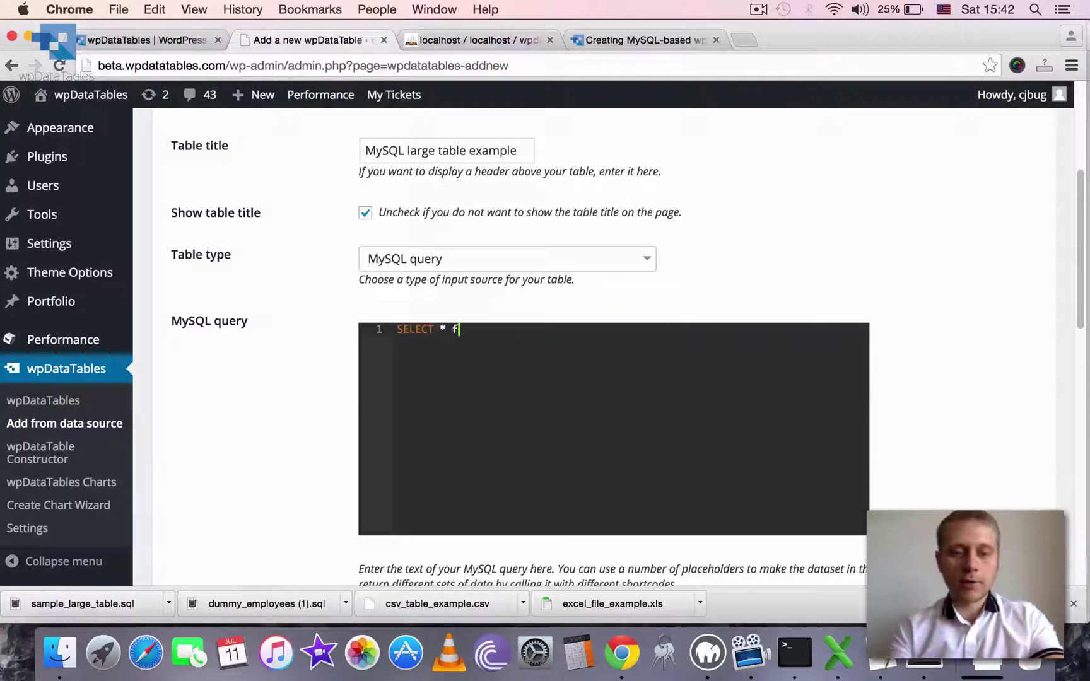
pyautogui.write('ro')
pyautogui.press('BackSpace')
pyautogui.press('BackSpace')
pyautogui.press('BackSpace')
pyautogui.write('FROM ')
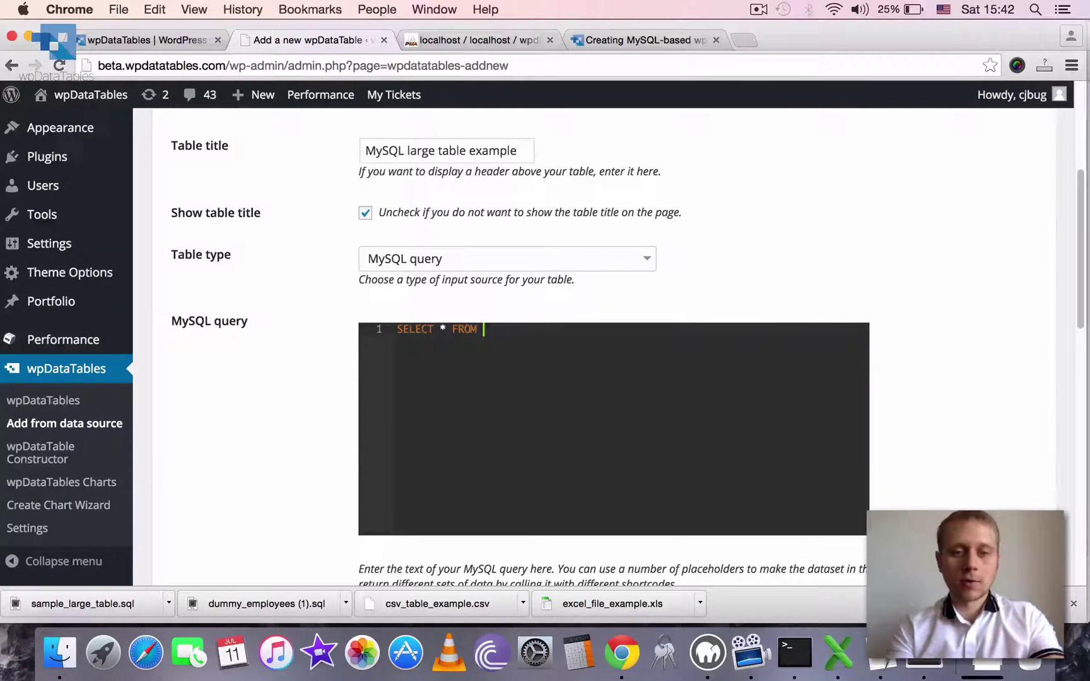
pyautogui.write('sample_large')
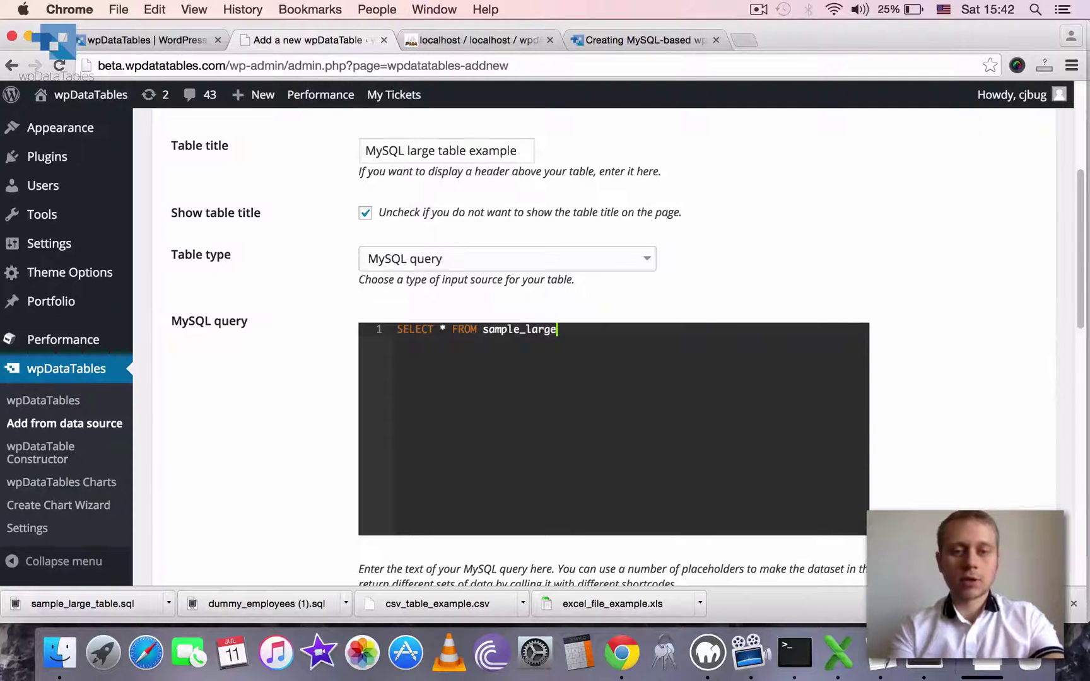
pyautogui.write('_table')
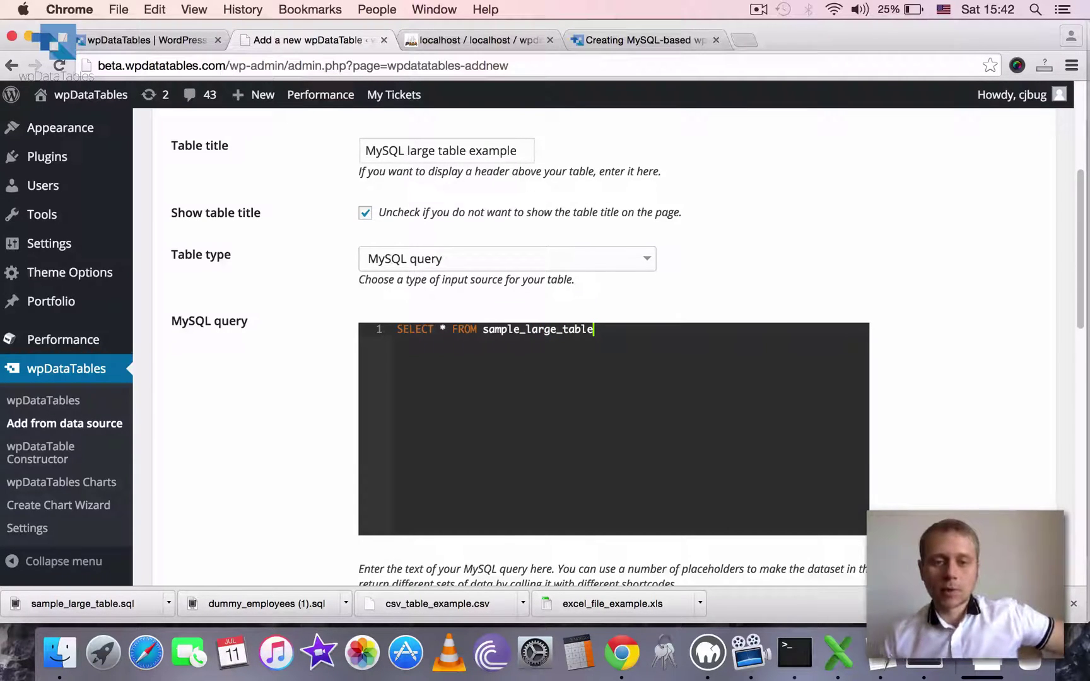
pyautogui.scroll(-3, 535, 474)
pyautogui.scroll(-1, 1079, 248)
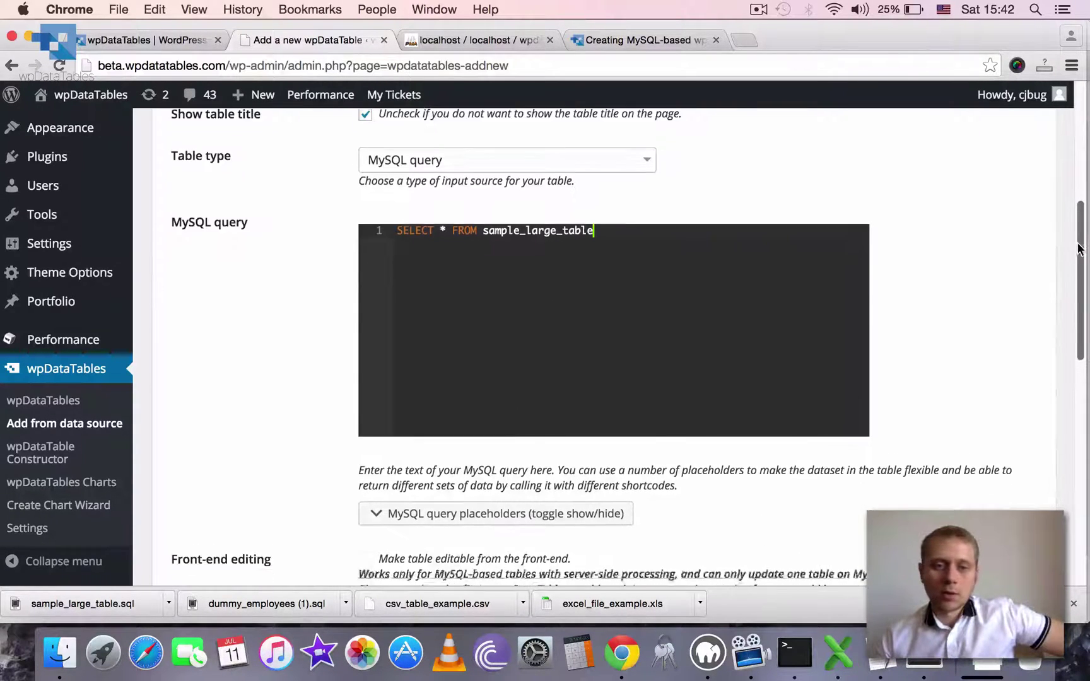
pyautogui.moveTo(1078, 248); pyautogui.dragTo(1035, 475)
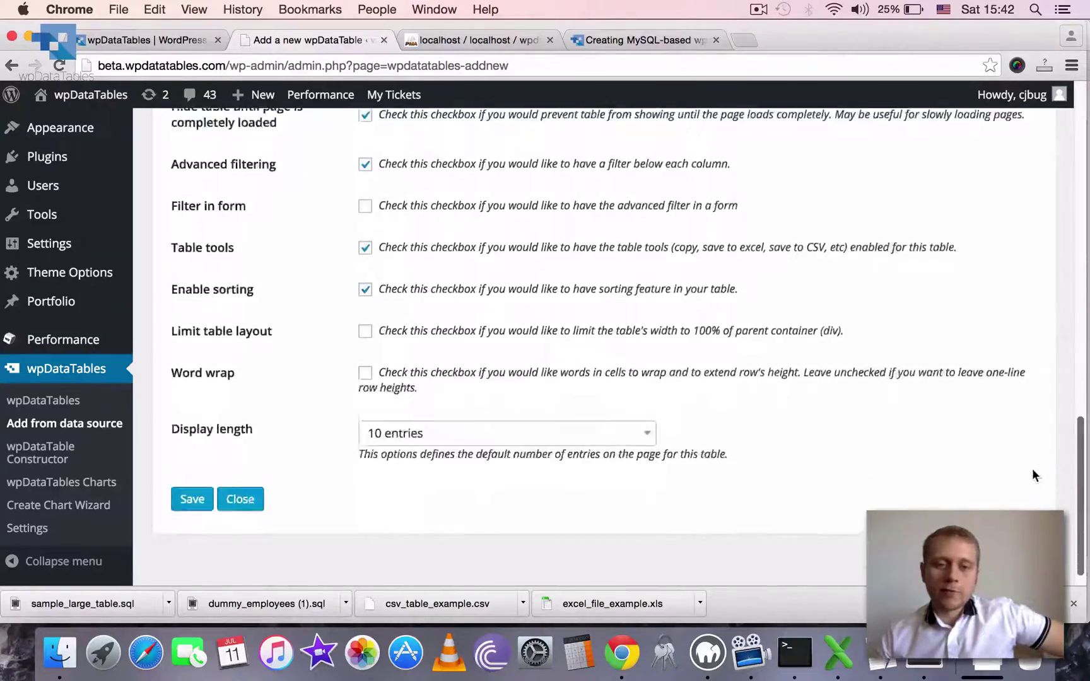
pyautogui.scroll(15, 1016, 315)
pyautogui.scroll(-2, 1016, 179)
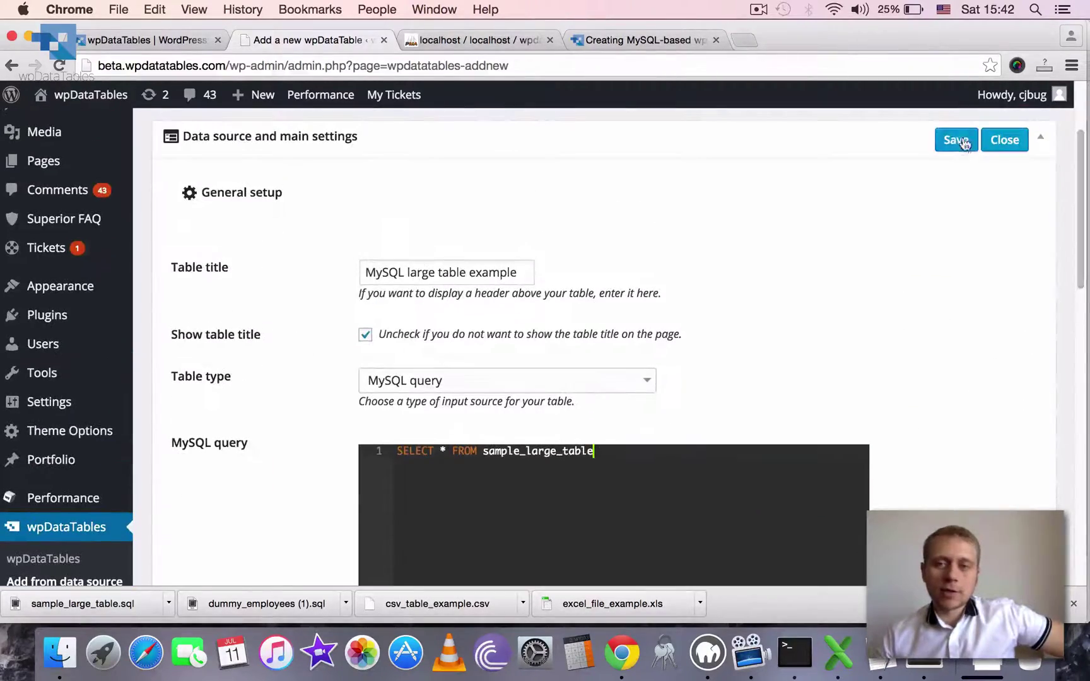
# Step: Save the table as id 32 and review its generated id, name, company column settings
pyautogui.click(963, 141)
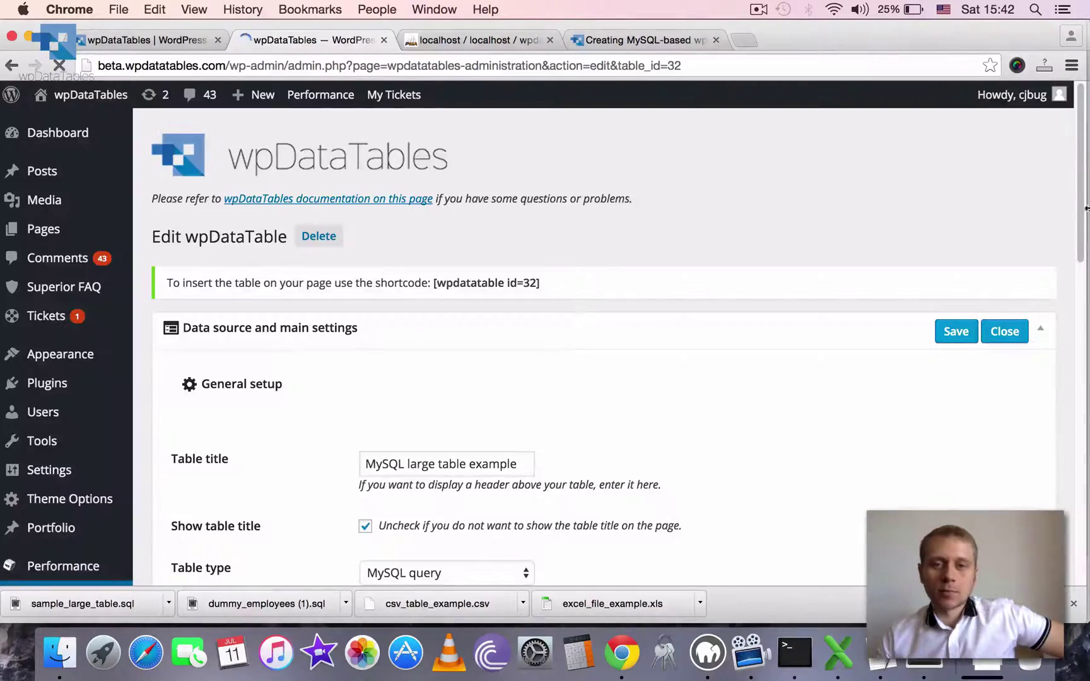
pyautogui.scroll(-15, 1061, 453)
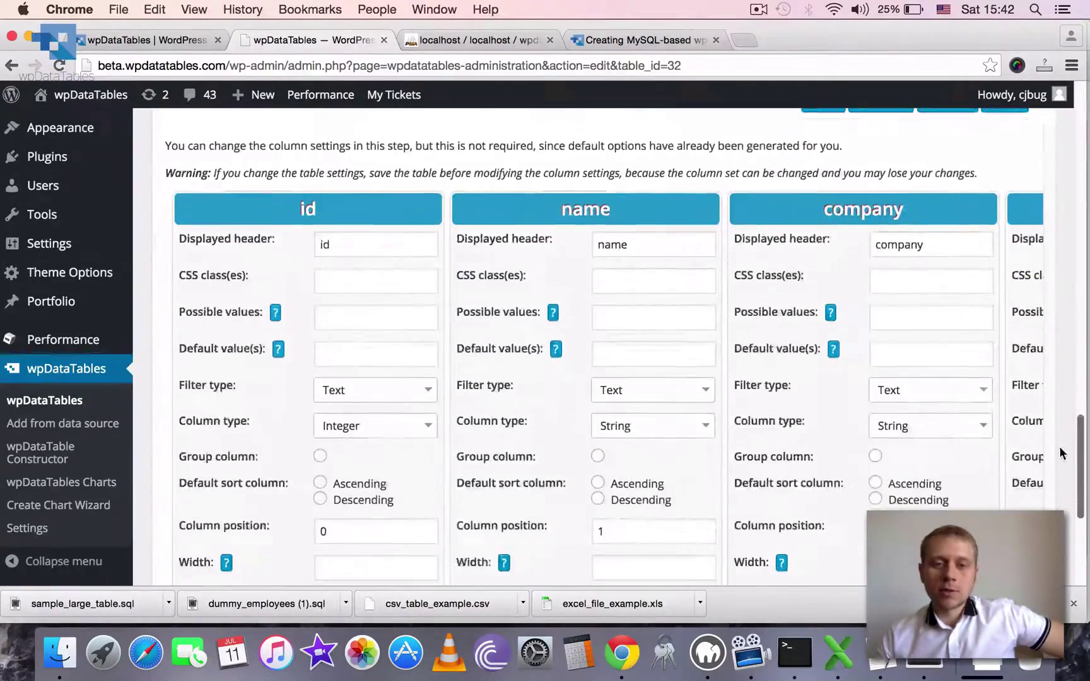
pyautogui.scroll(10, 497, 273)
pyautogui.scroll(-15, 454, 391)
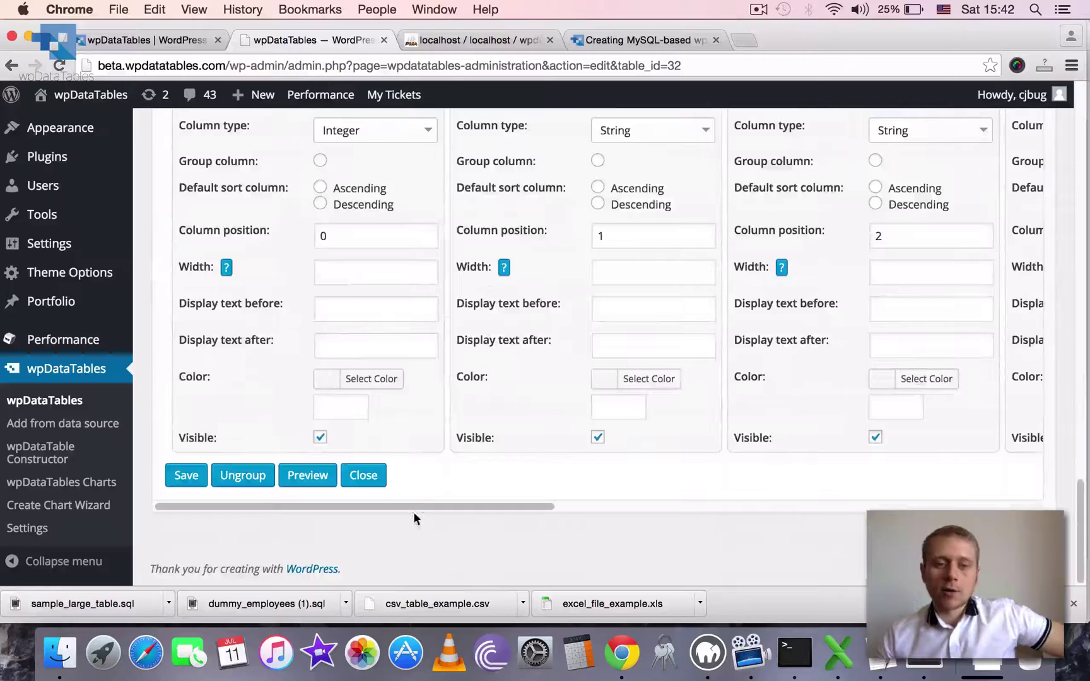
pyautogui.moveTo(504, 506); pyautogui.dragTo(798, 507)
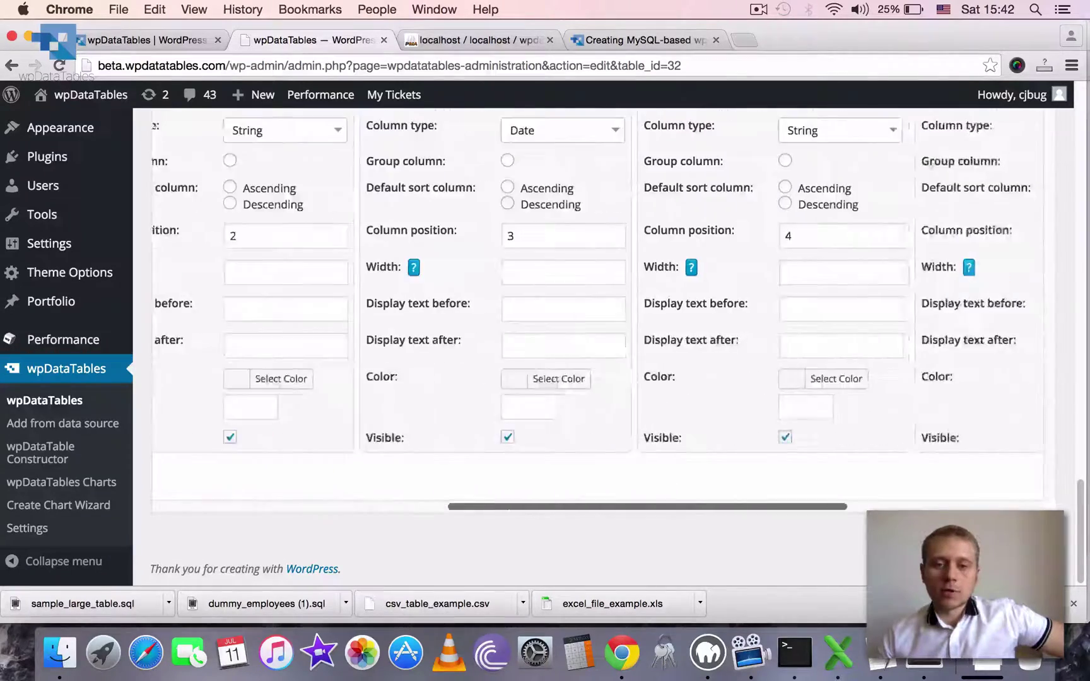
pyautogui.hscroll(-5, 433, 486)
pyautogui.scroll(15, 387, 377)
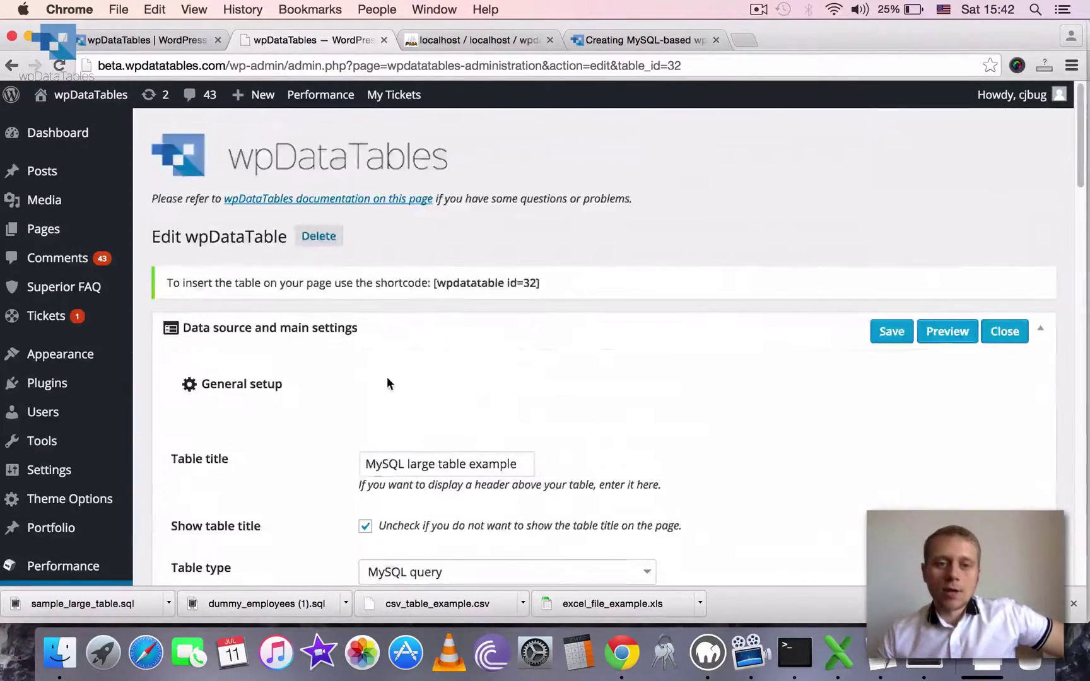
pyautogui.scroll(-3, 387, 378)
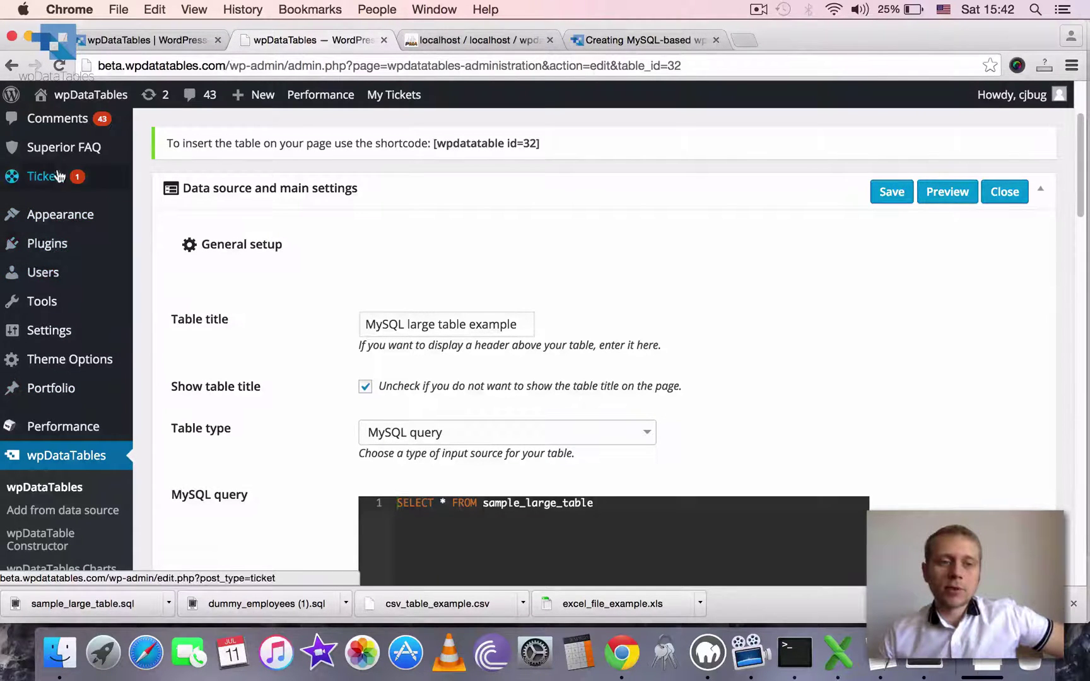
pyautogui.scroll(2, 91, 312)
# Step: Create a new page titled 'MySQL with server-side processing Video Demo'
pyautogui.moveTo(93, 286)
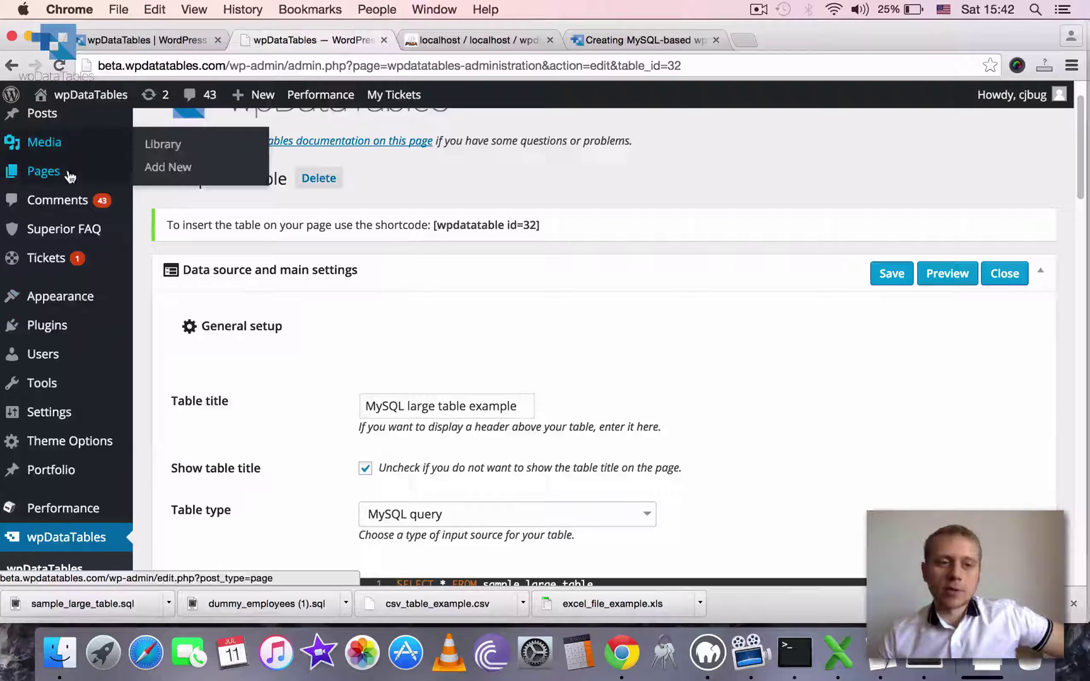
pyautogui.keyDown('super'); pyautogui.click(168, 196); pyautogui.keyUp('super')
pyautogui.click(442, 33)
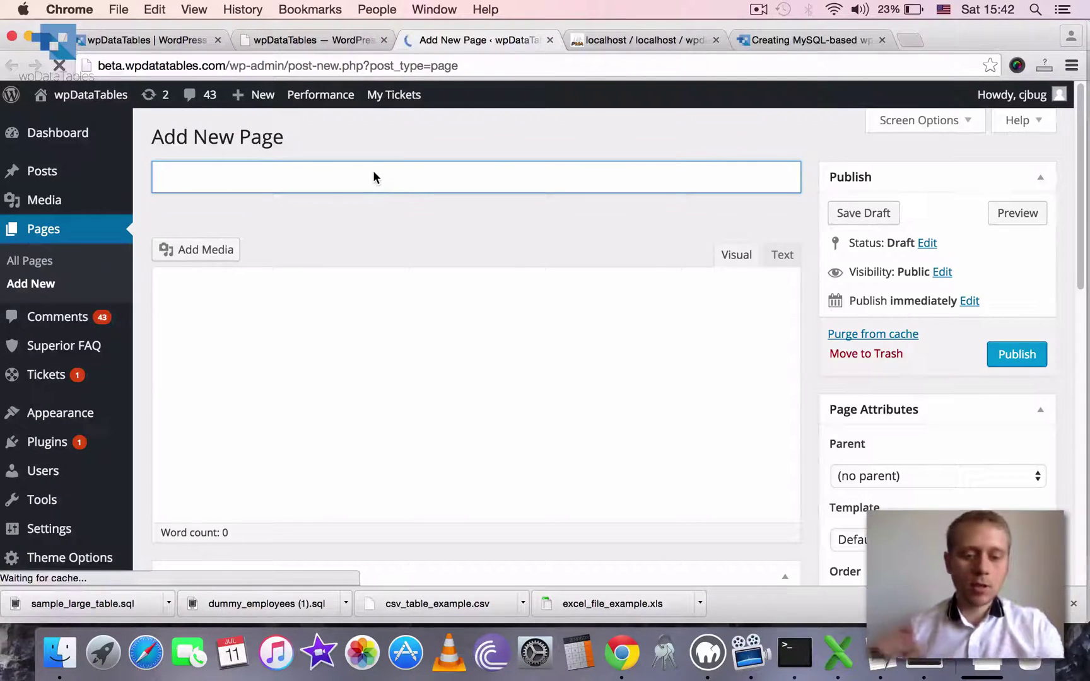
pyautogui.write('MySQL with server-side proce')
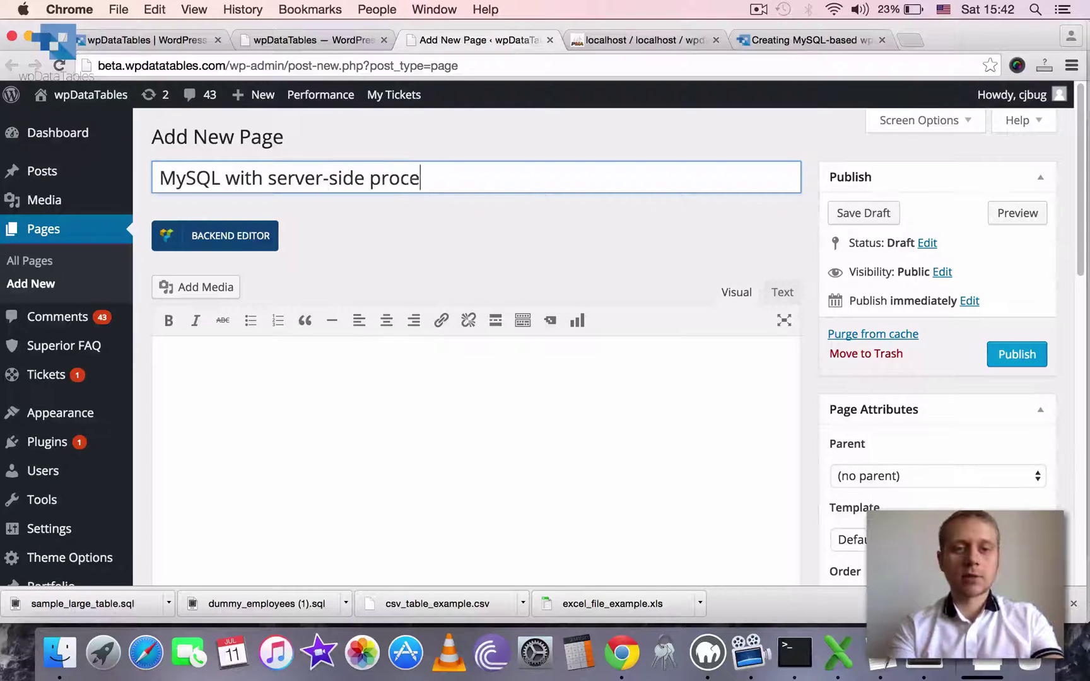
pyautogui.write('ssing Video De')
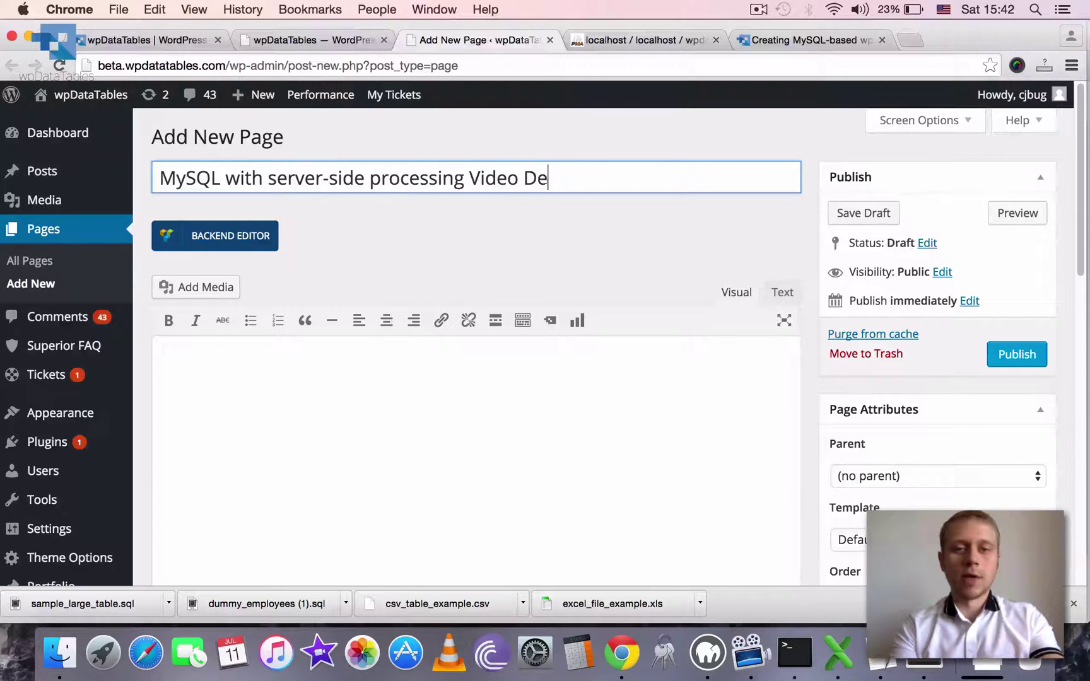
pyautogui.write('mo')
pyautogui.press('Tab')
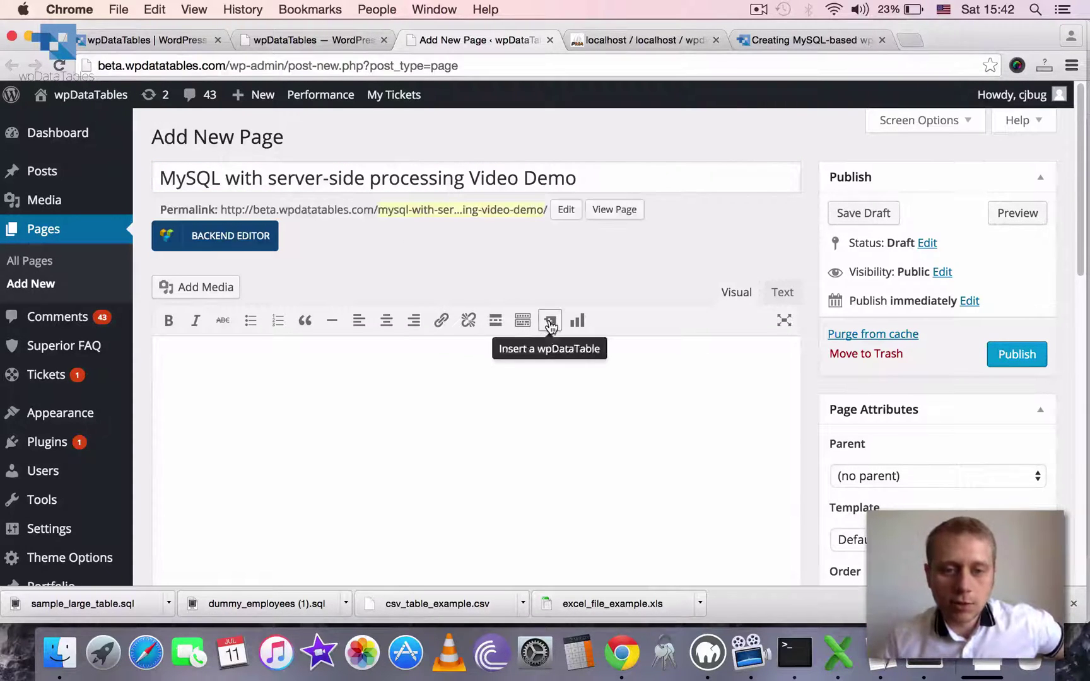
# Step: Insert the MySQL large table example (id: 32) shortcode into the page and publish it
pyautogui.click(550, 323)
pyautogui.moveTo(565, 282); pyautogui.dragTo(494, 129)
pyautogui.click(593, 192)
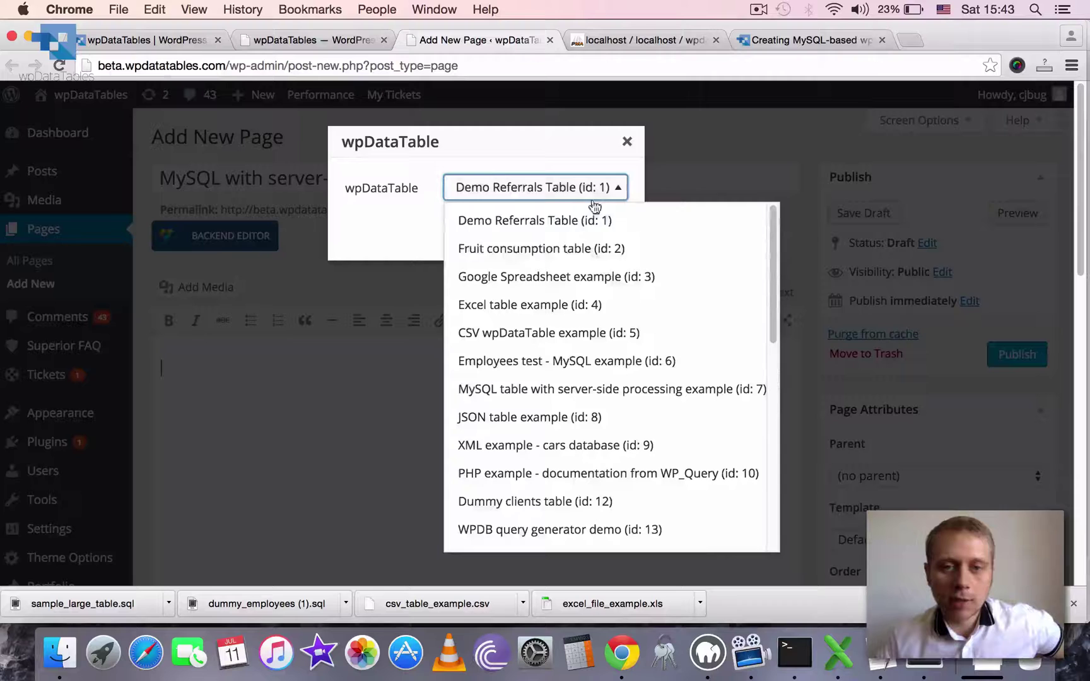
pyautogui.moveTo(763, 231); pyautogui.dragTo(761, 469)
pyautogui.click(617, 533)
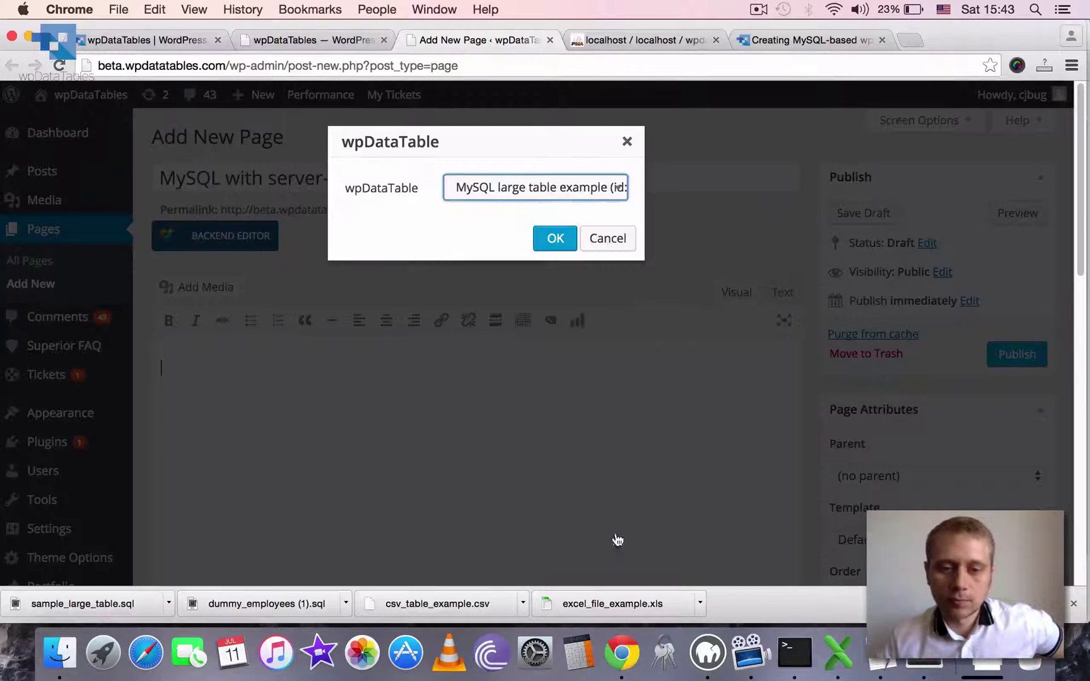
pyautogui.click(550, 243)
pyautogui.click(1017, 354)
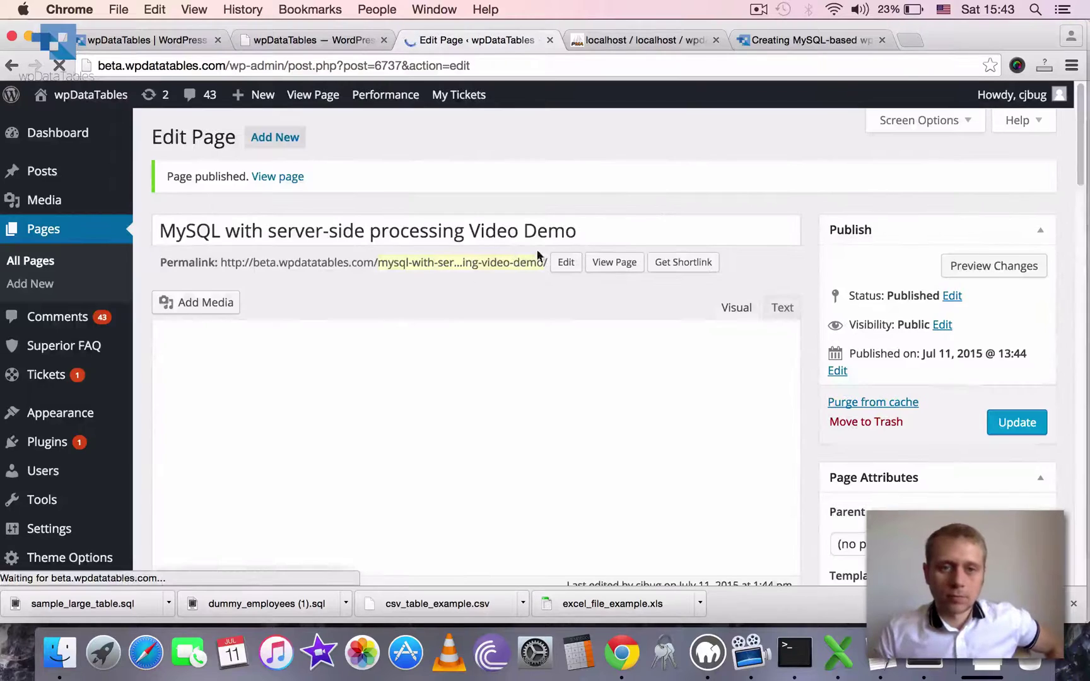
# Step: View the published page and scroll through the 10,000-row MySQL large table example
pyautogui.click(607, 268)
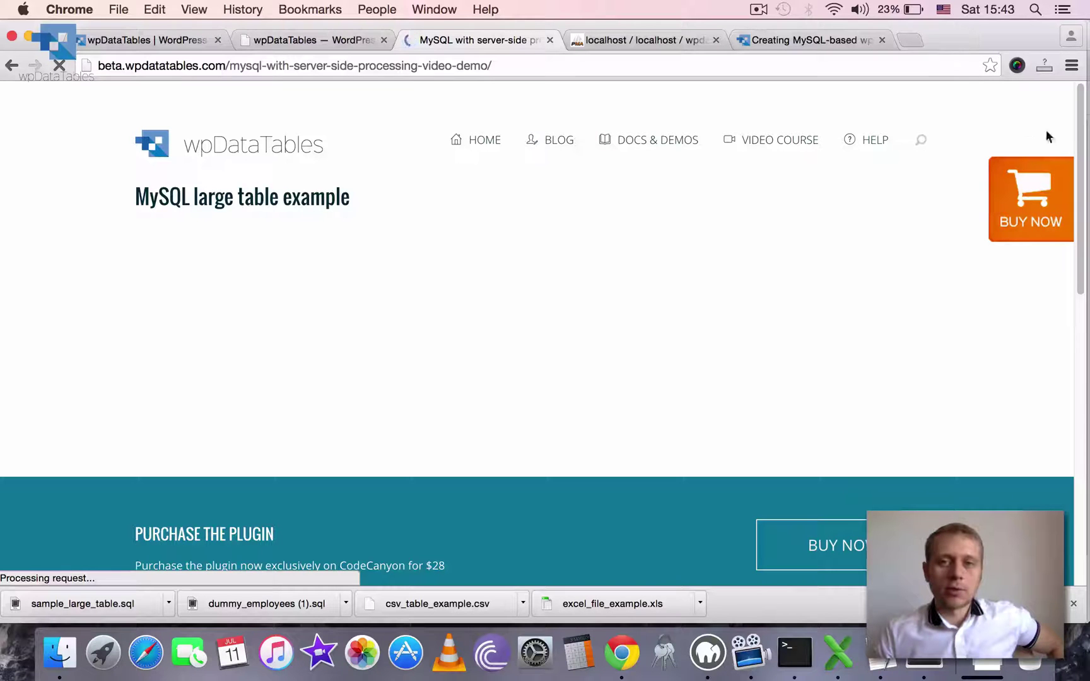
pyautogui.scroll(-5, 735, 343)
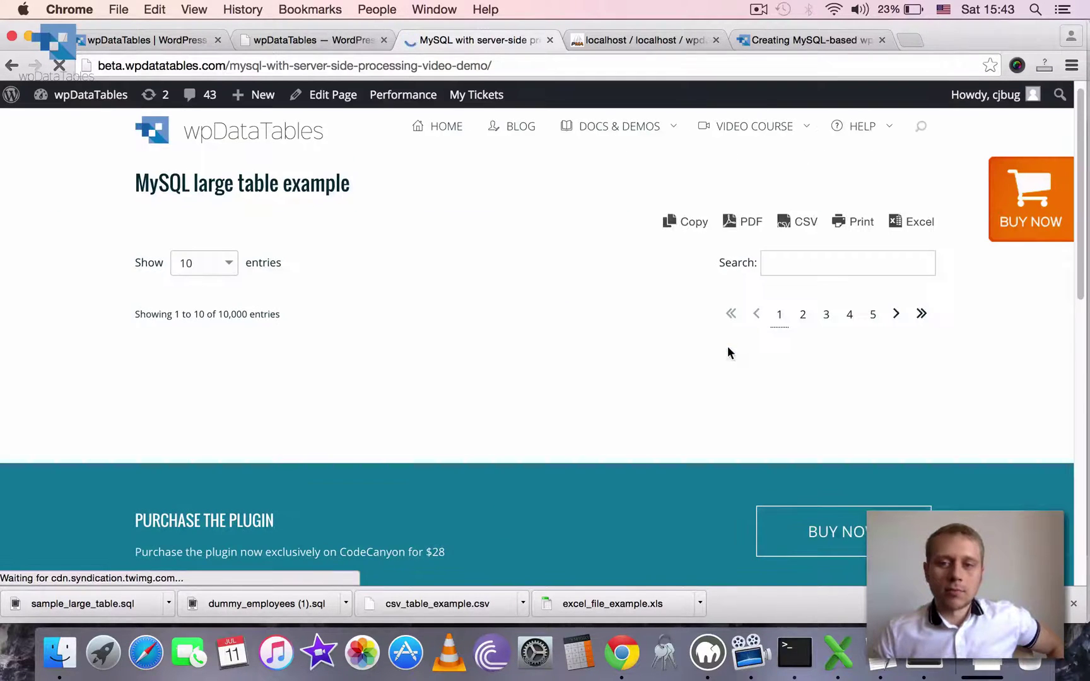
pyautogui.scroll(-2, 1078, 245)
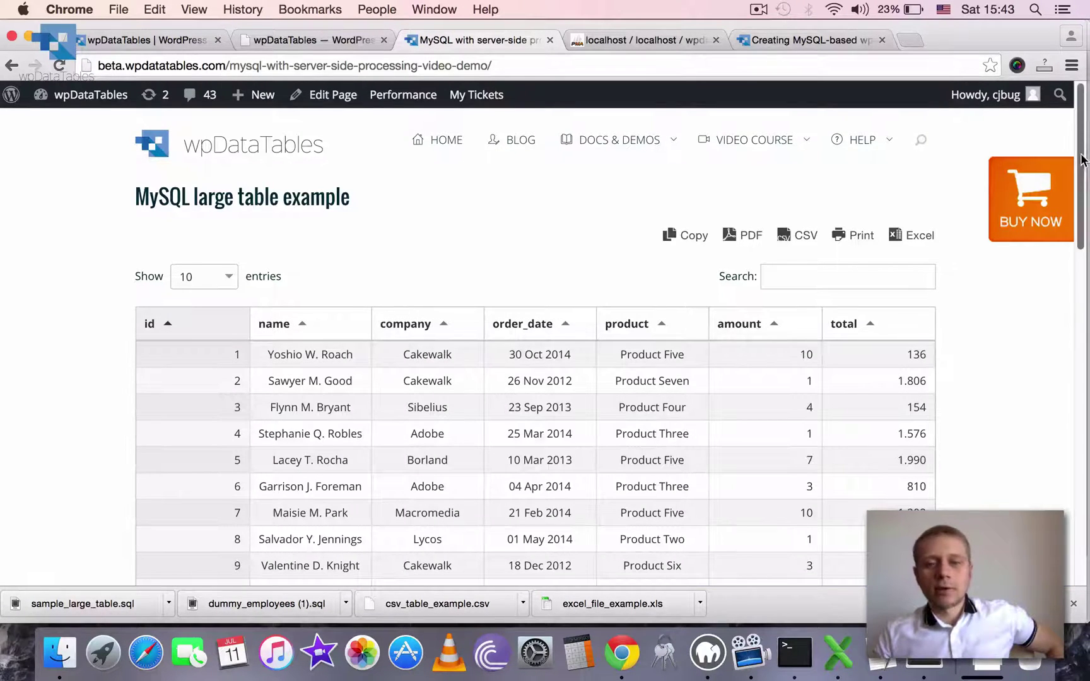
# Step: Try sorting by id, company, order_date, name and product, ending sorted by total
pyautogui.scroll(-5, 1066, 146)
pyautogui.scroll(5, 1065, 142)
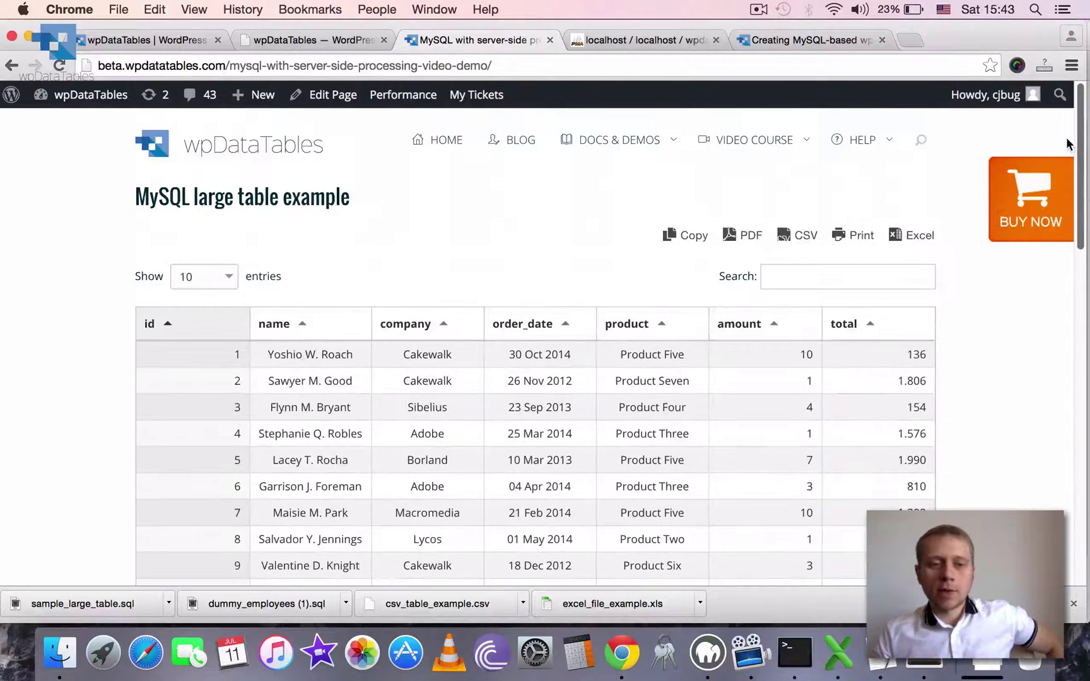
pyautogui.click(194, 333)
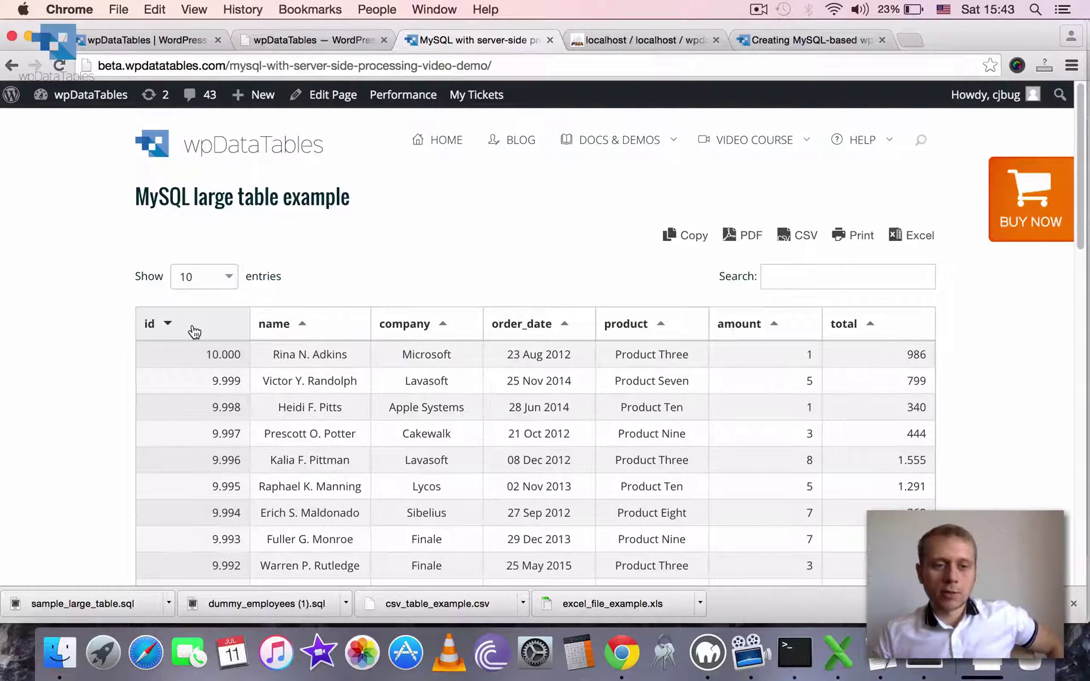
pyautogui.click(179, 333)
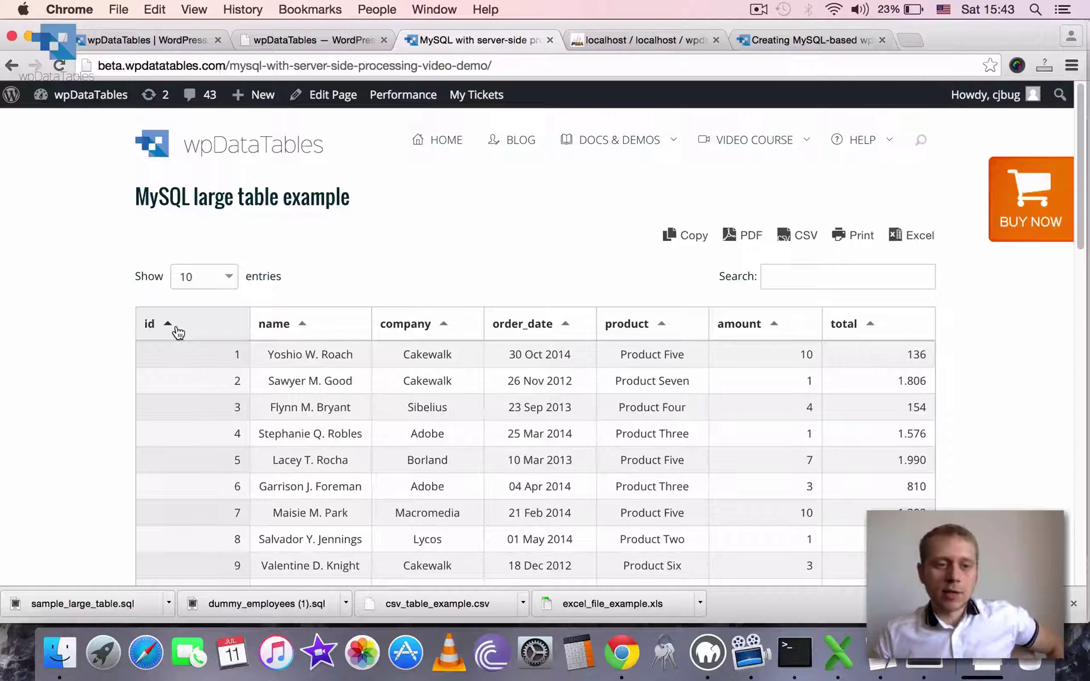
pyautogui.click(398, 324)
pyautogui.click(540, 324)
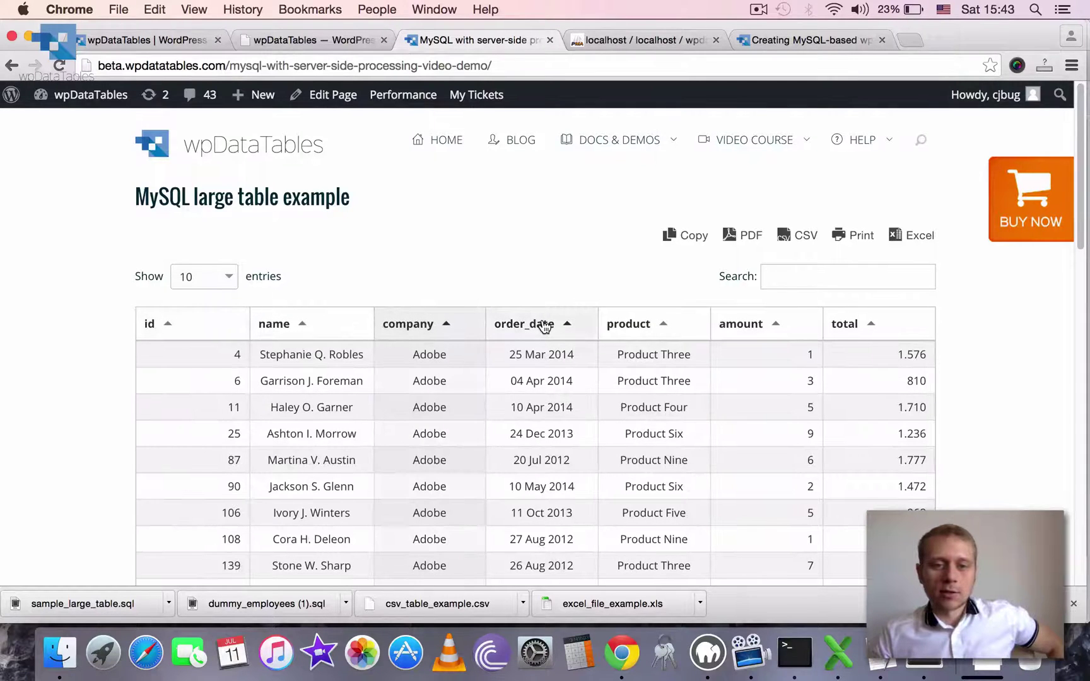
pyautogui.click(304, 334)
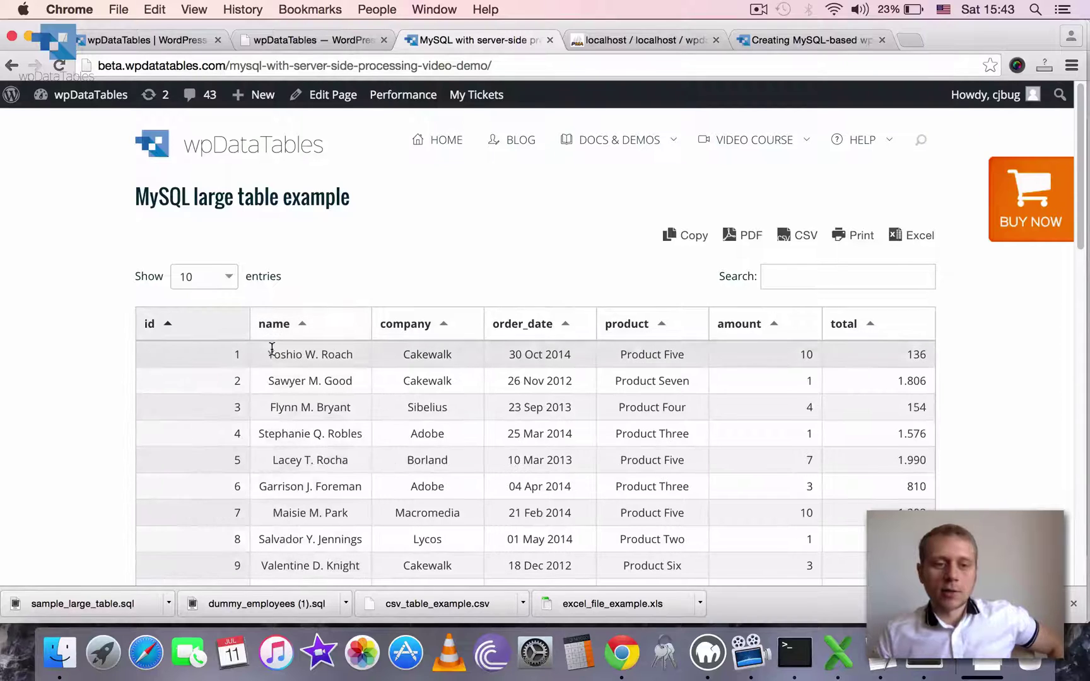
pyautogui.click(623, 323)
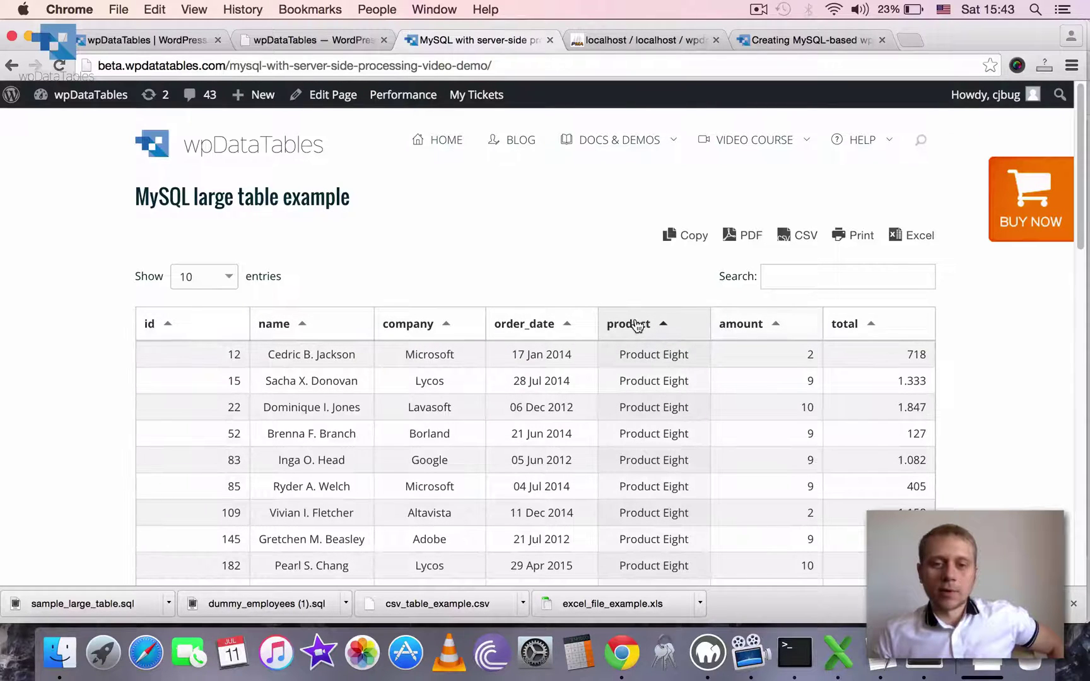
pyautogui.click(637, 325)
pyautogui.click(540, 326)
pyautogui.click(533, 325)
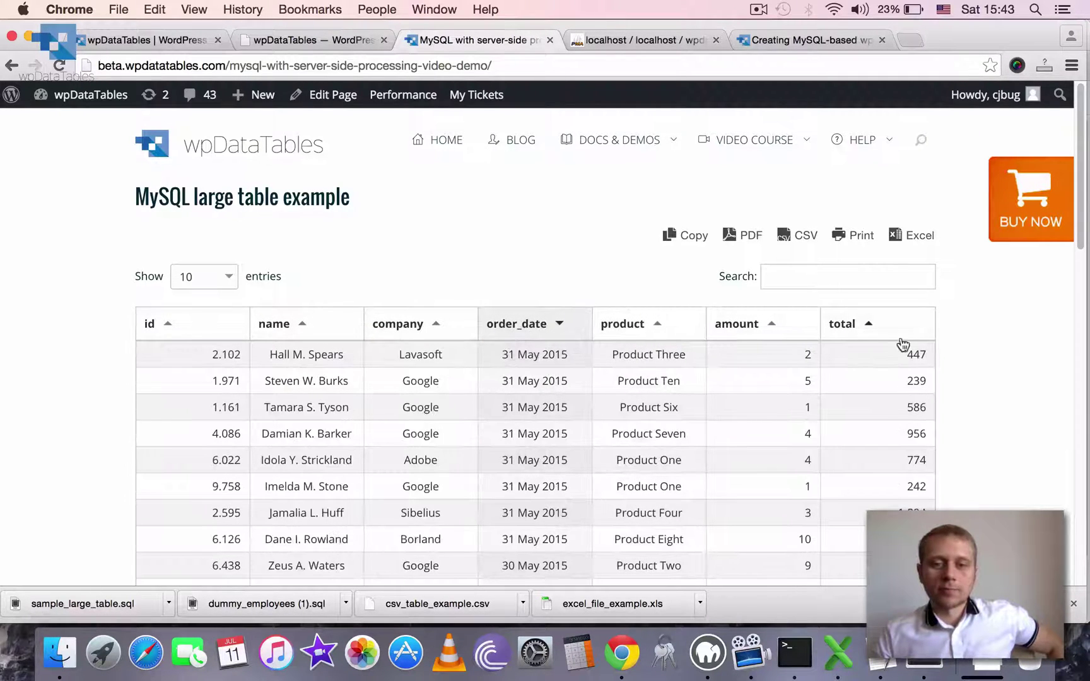
pyautogui.click(902, 339)
# Step: Show 25 entries per page in the demo table
pyautogui.scroll(-10, 741, 301)
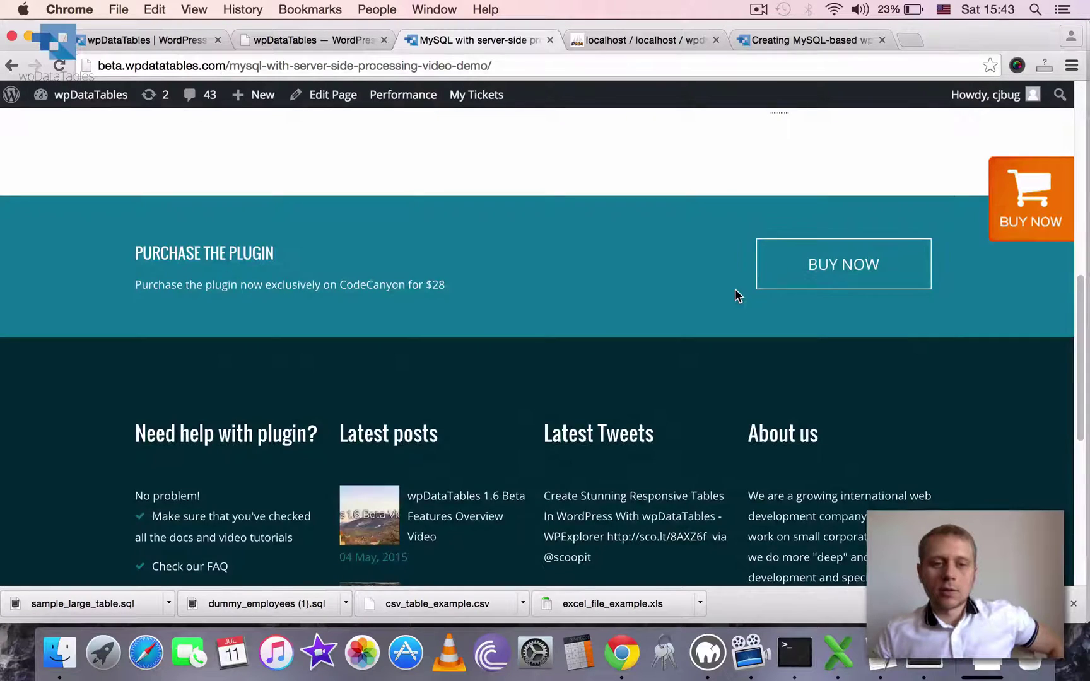
pyautogui.scroll(10, 735, 289)
pyautogui.click(214, 276)
pyautogui.click(210, 325)
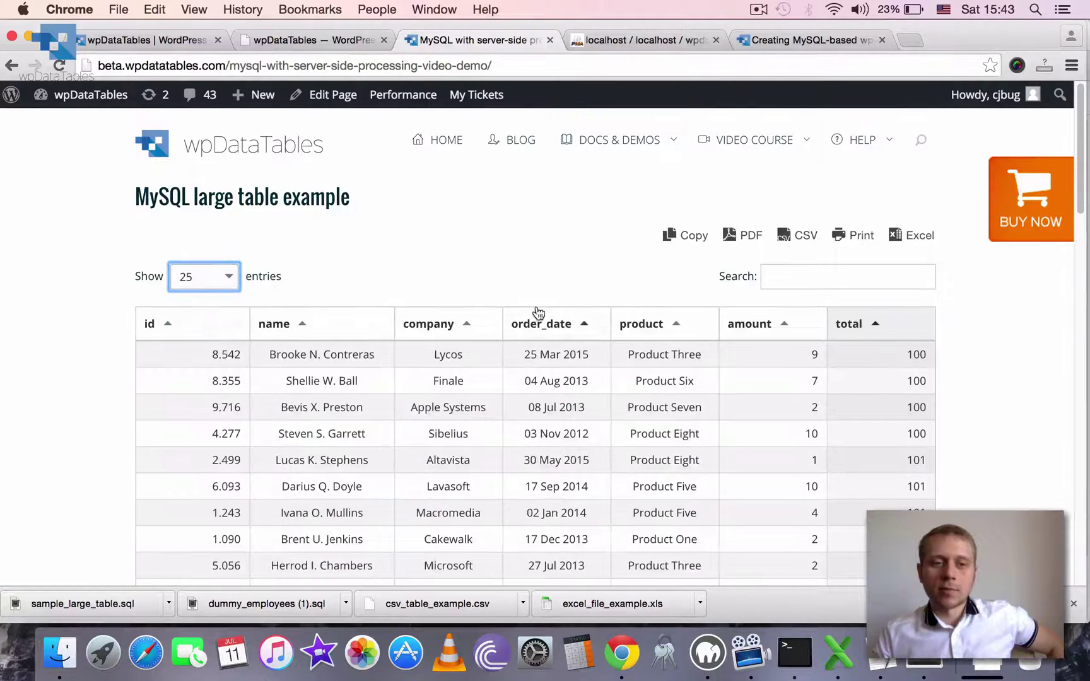
pyautogui.scroll(-5, 533, 303)
pyautogui.scroll(5, 533, 303)
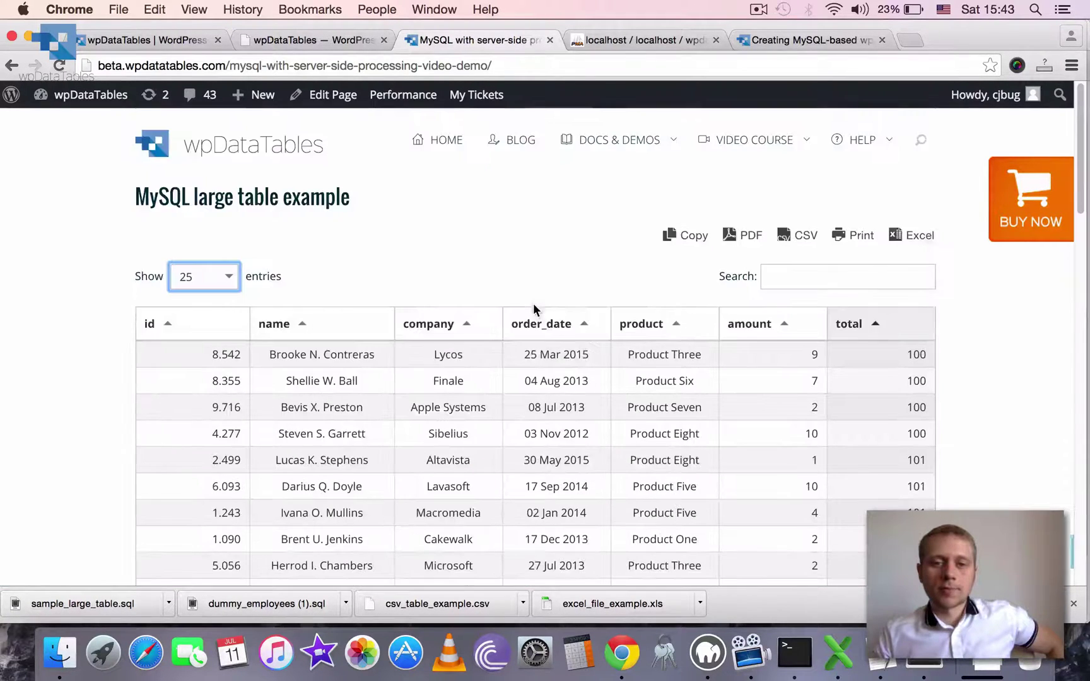
# Step: Enable Server-side processing in the table's admin settings
pyautogui.click(323, 32)
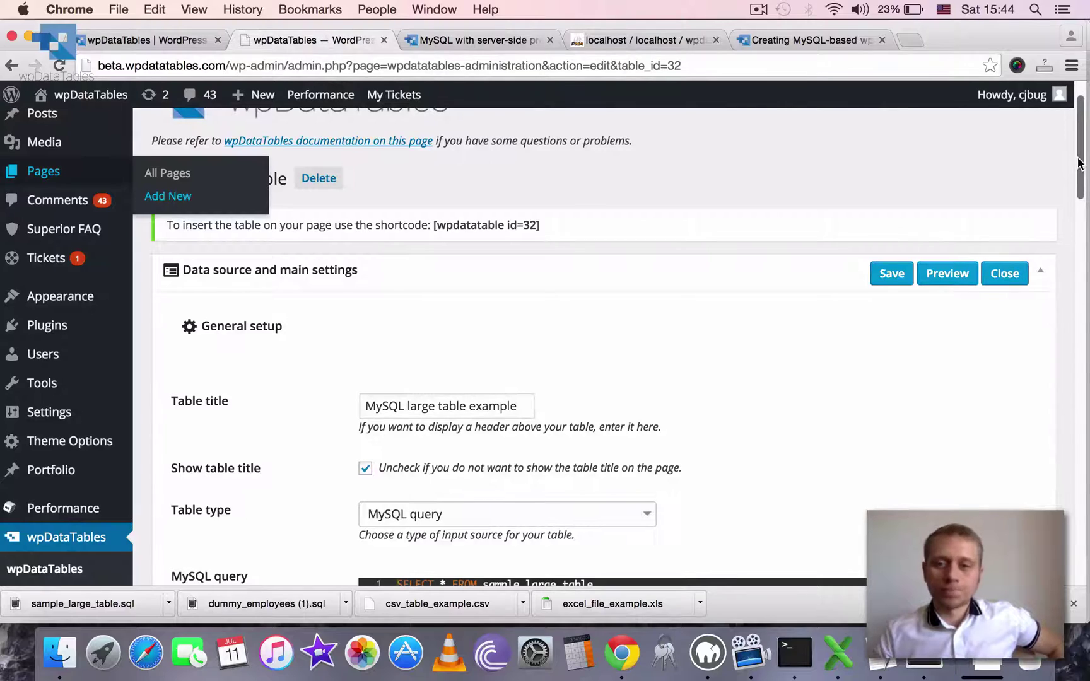
pyautogui.scroll(1, 1086, 202)
pyautogui.scroll(-7, 1082, 234)
pyautogui.scroll(-10, 1081, 245)
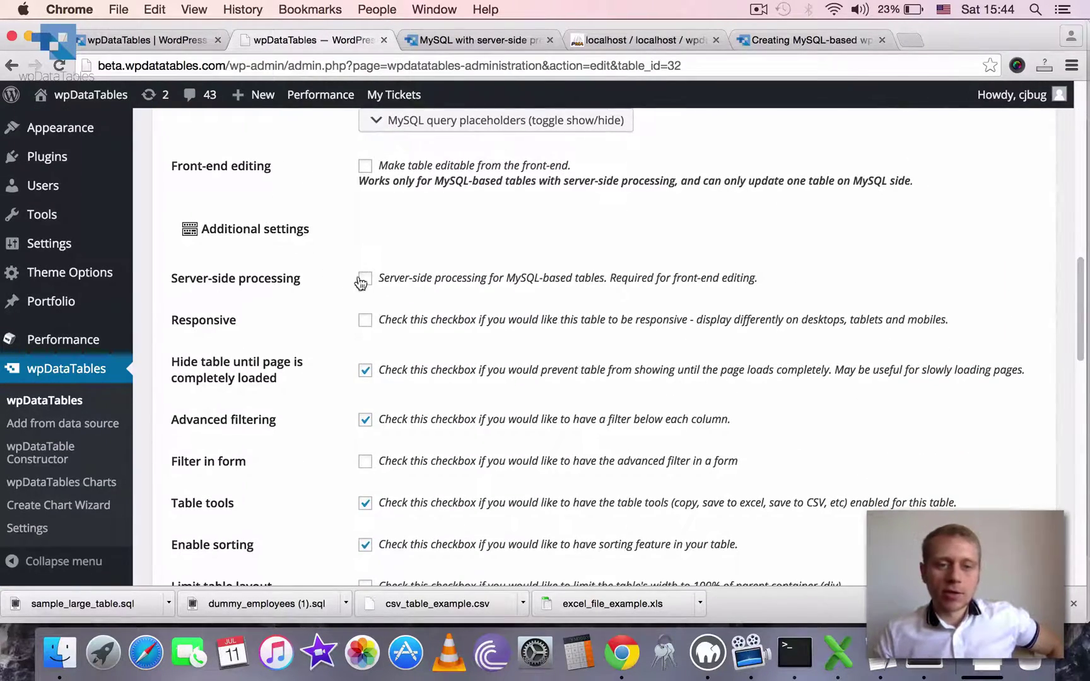
pyautogui.click(362, 280)
pyautogui.scroll(-15, 1065, 298)
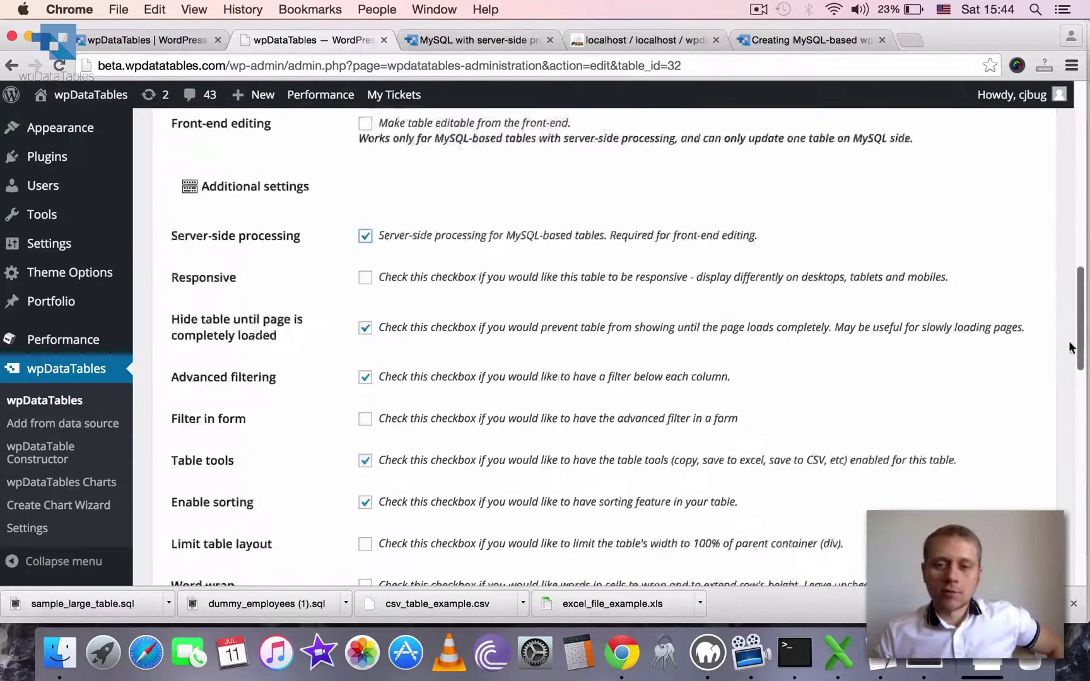
# Step: Save the table settings and reload the published demo page
pyautogui.click(182, 244)
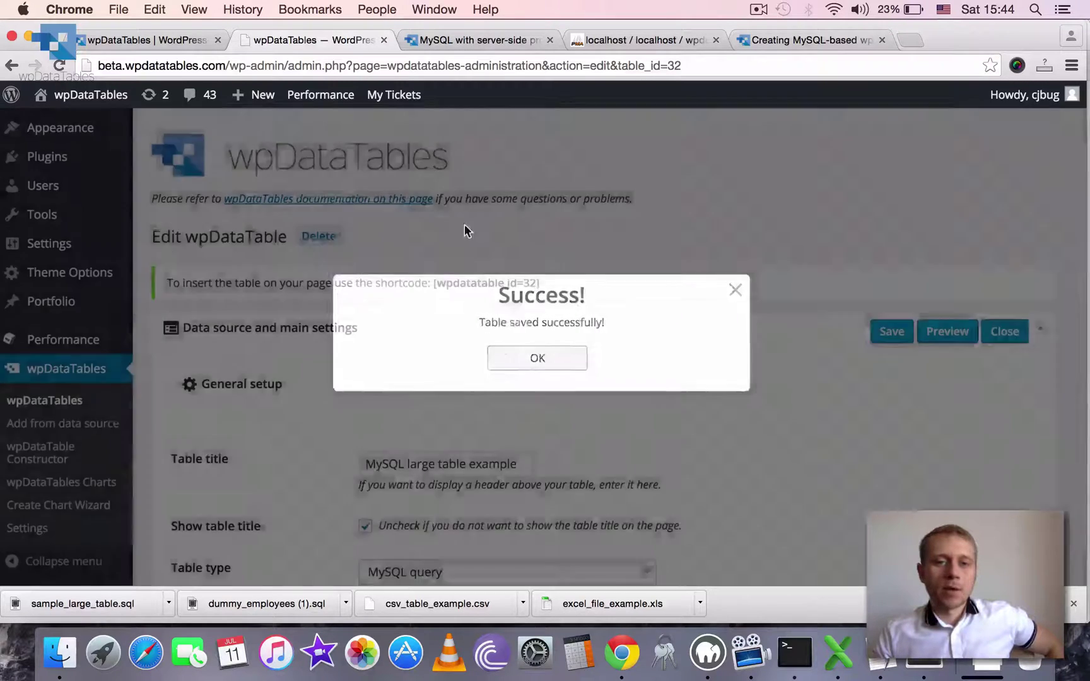
pyautogui.click(464, 224)
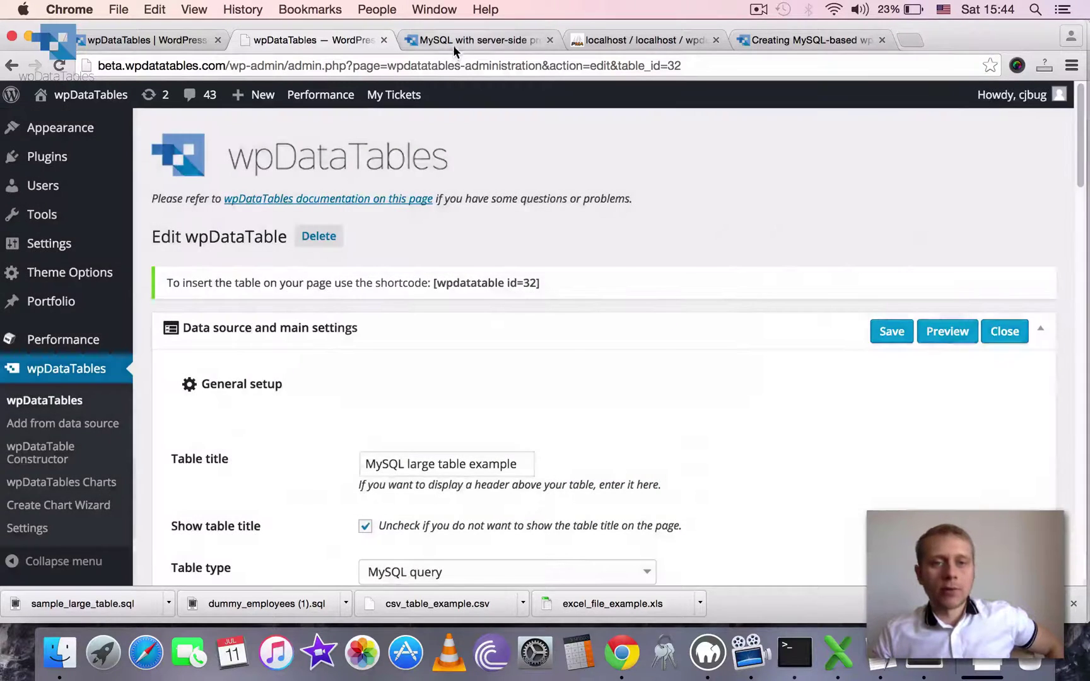
pyautogui.click(453, 40)
pyautogui.click(59, 65)
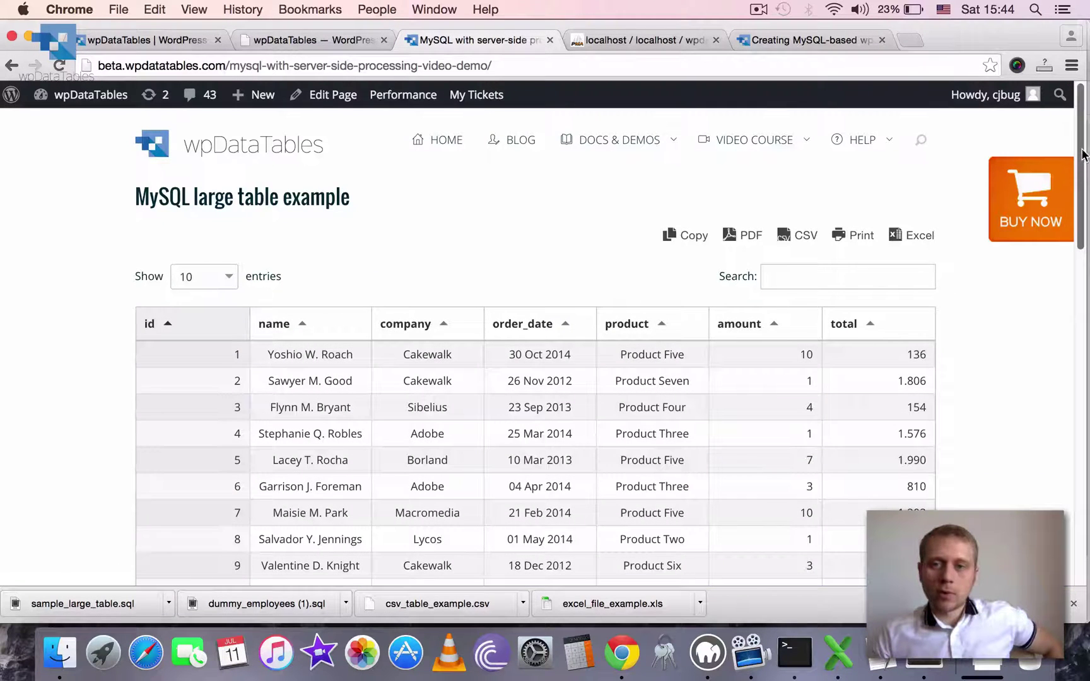
# Step: Sort the server-side table by name both ways, then by company ascending and descending
pyautogui.scroll(-5, 1080, 144)
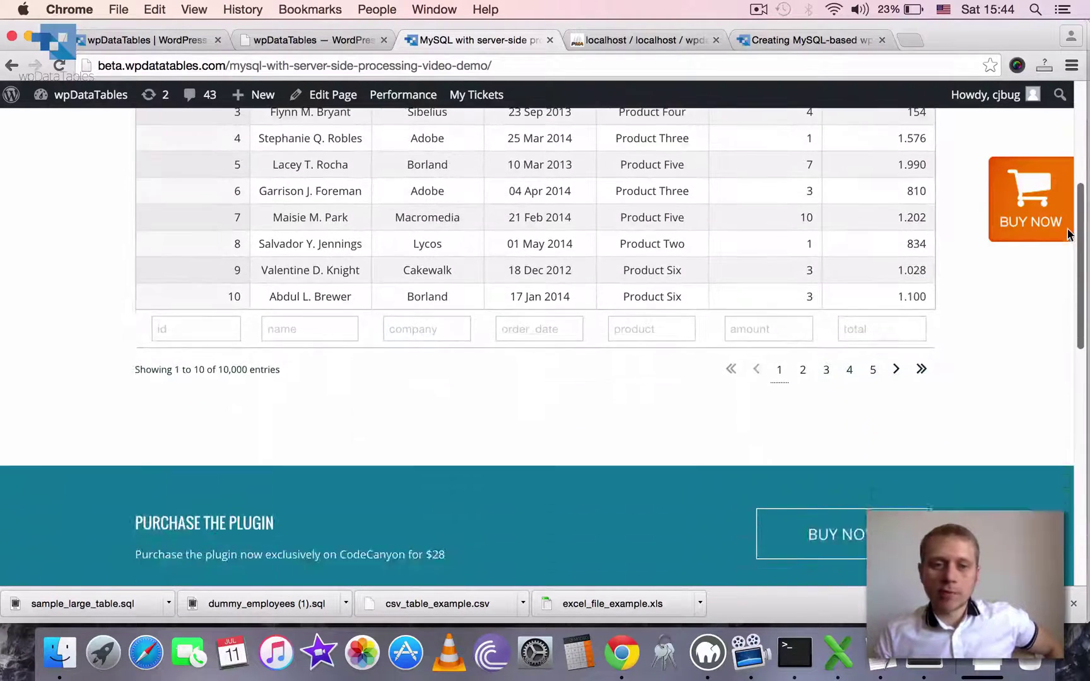
pyautogui.scroll(3, 350, 121)
pyautogui.click(299, 190)
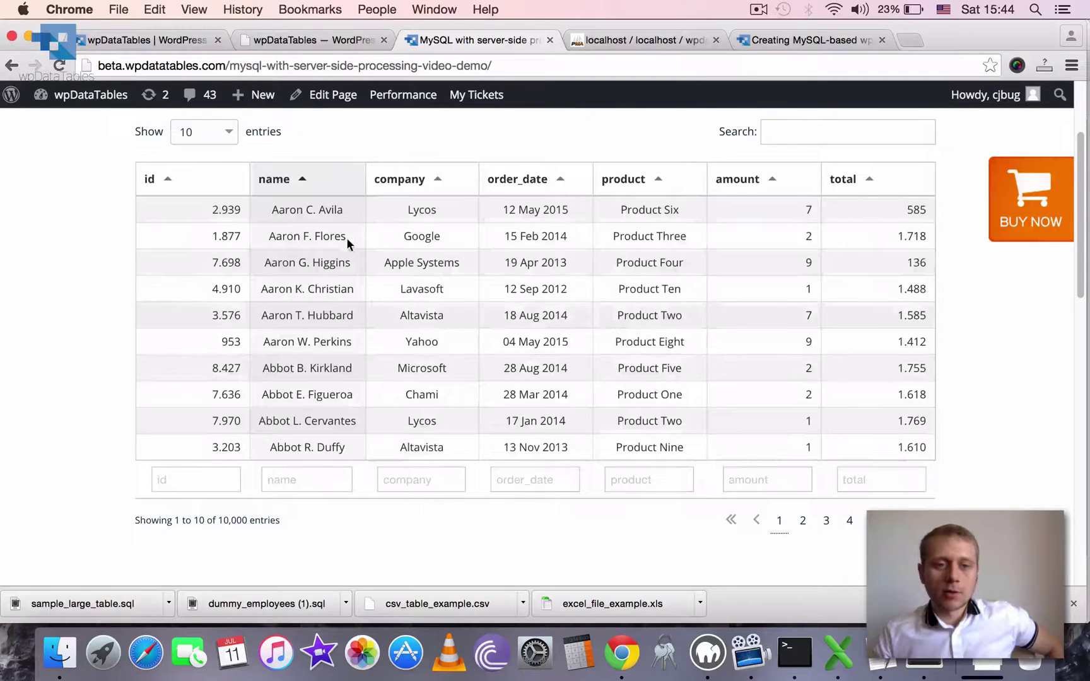
pyautogui.click(335, 187)
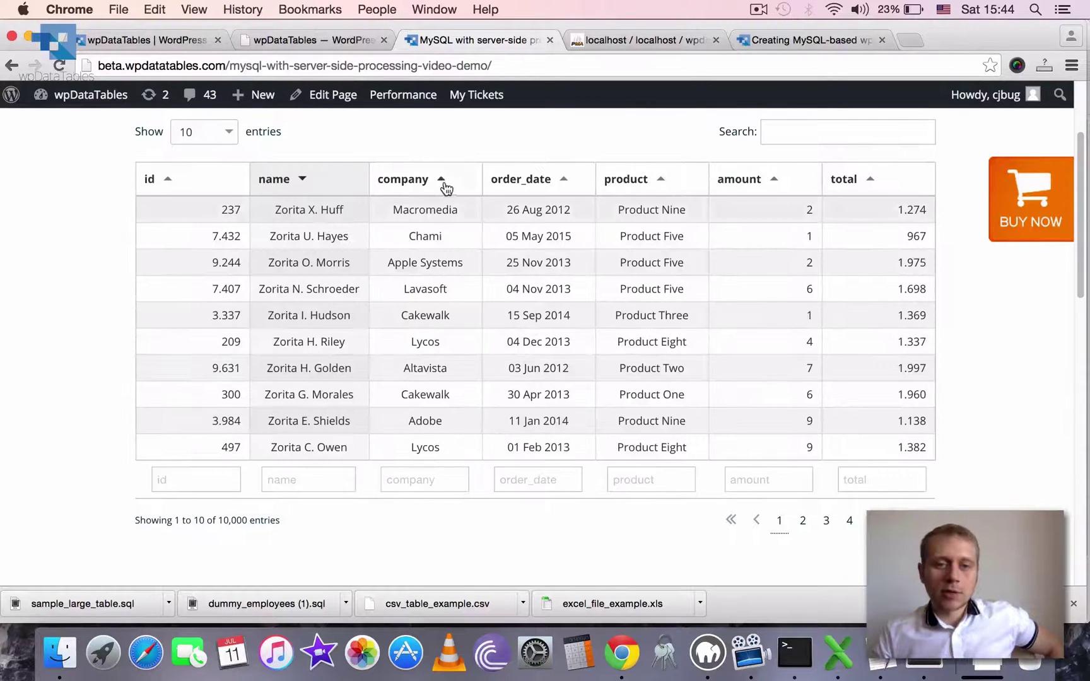
pyautogui.click(446, 188)
pyautogui.click(413, 186)
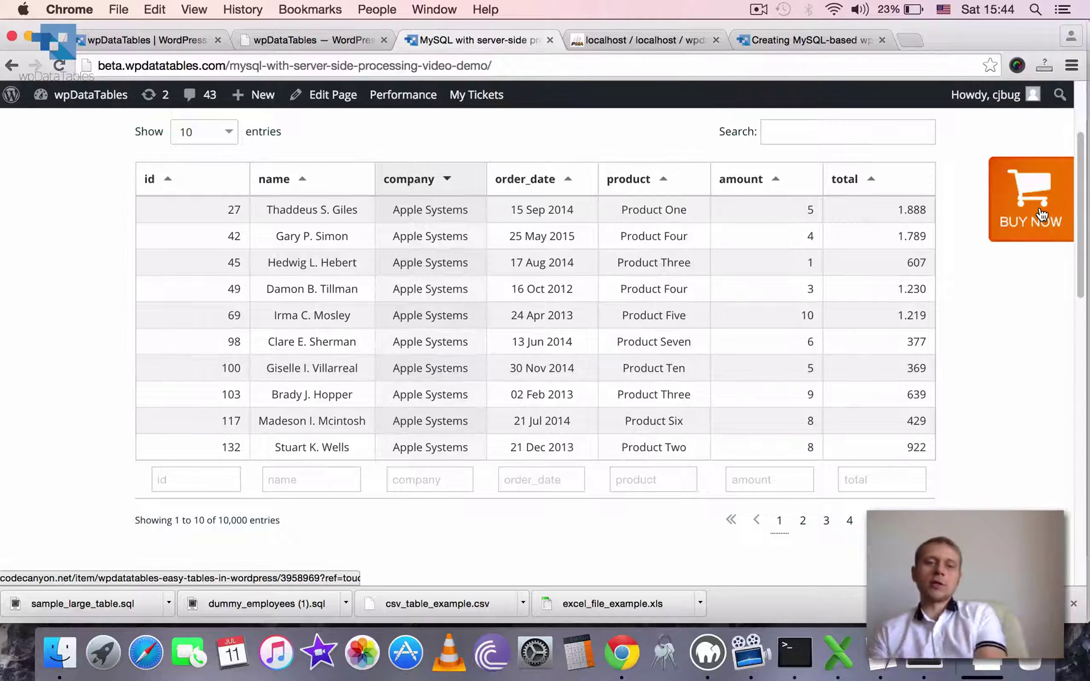
pyautogui.click(480, 176)
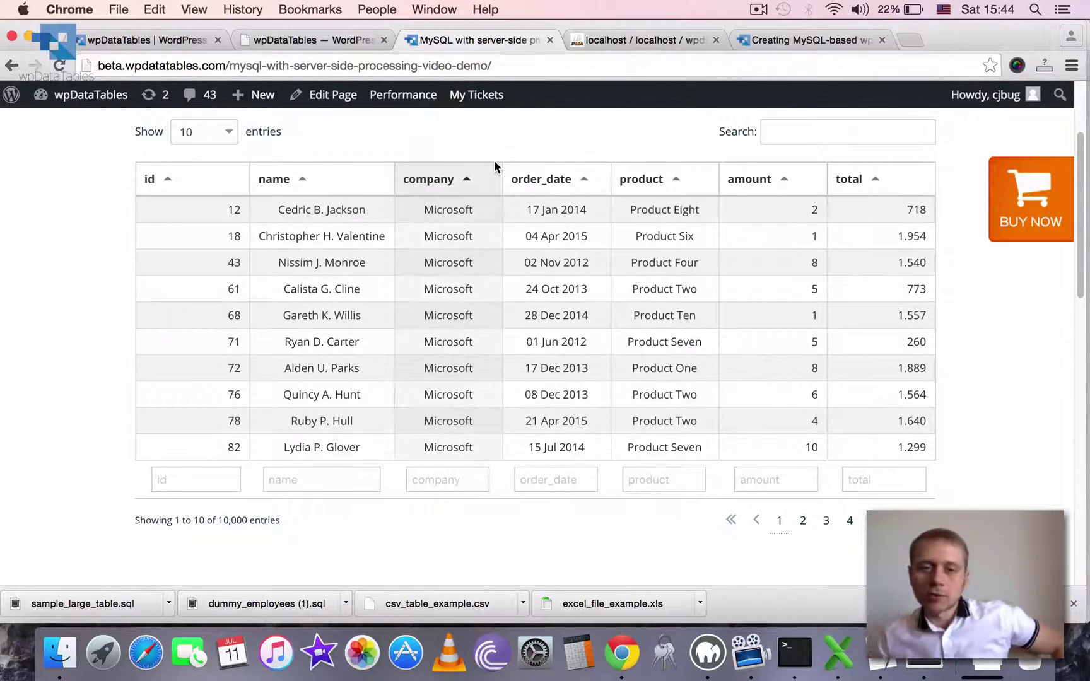
pyautogui.click(499, 173)
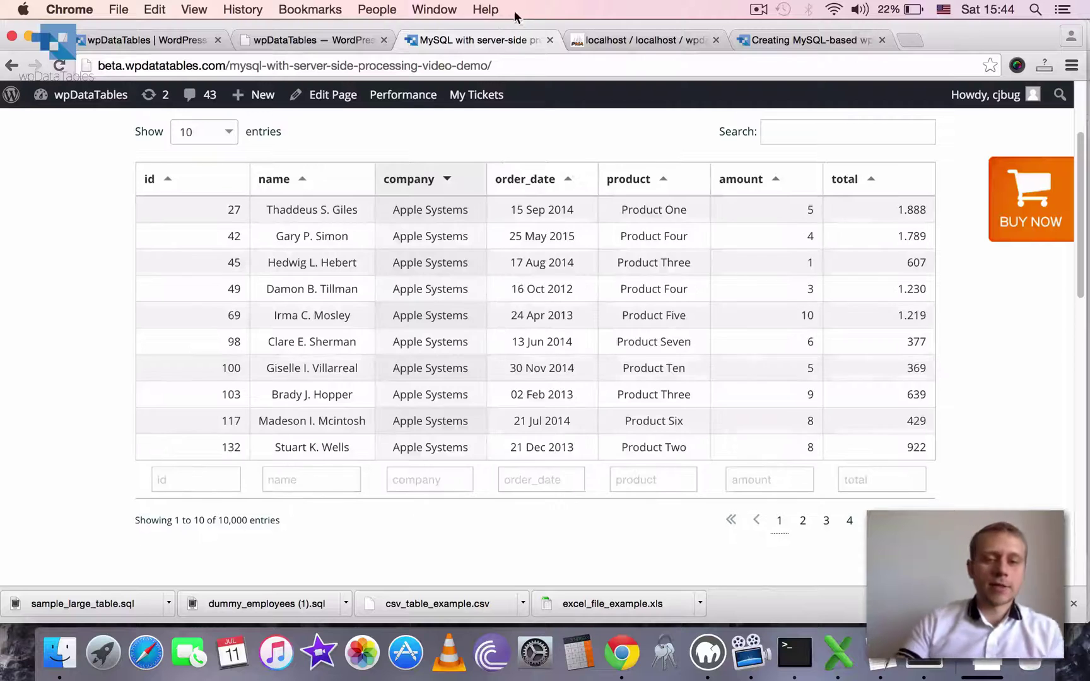
# Step: In the optional column setup, set the product column's filter type to Select box
pyautogui.click(354, 39)
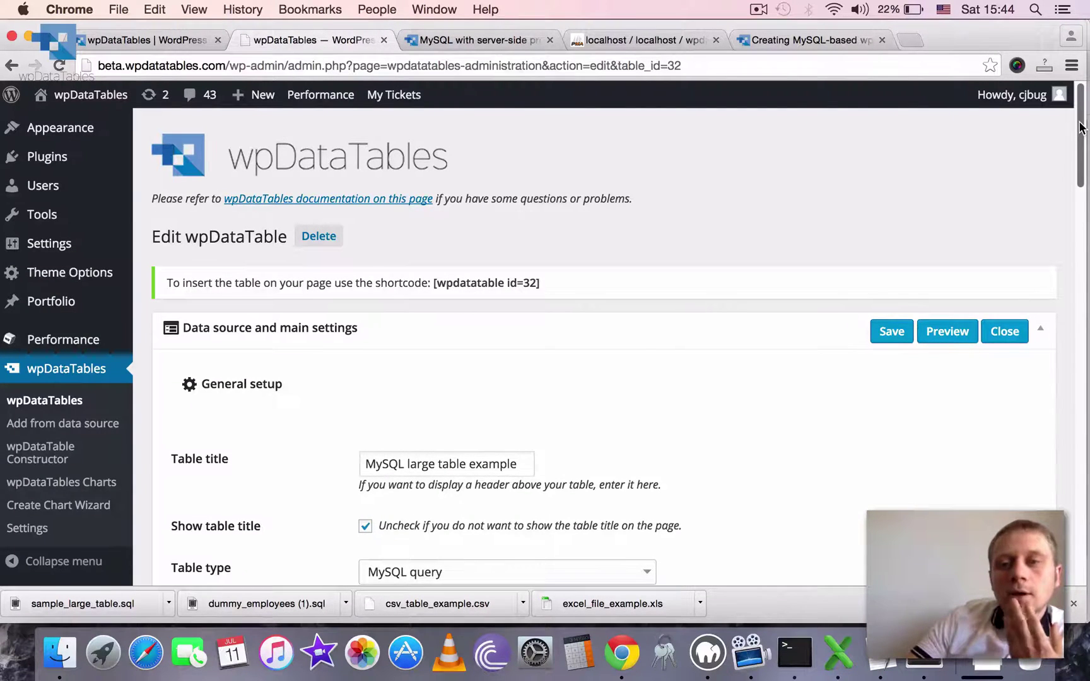
pyautogui.moveTo(1079, 126); pyautogui.dragTo(1085, 509)
pyautogui.scroll(3, 740, 315)
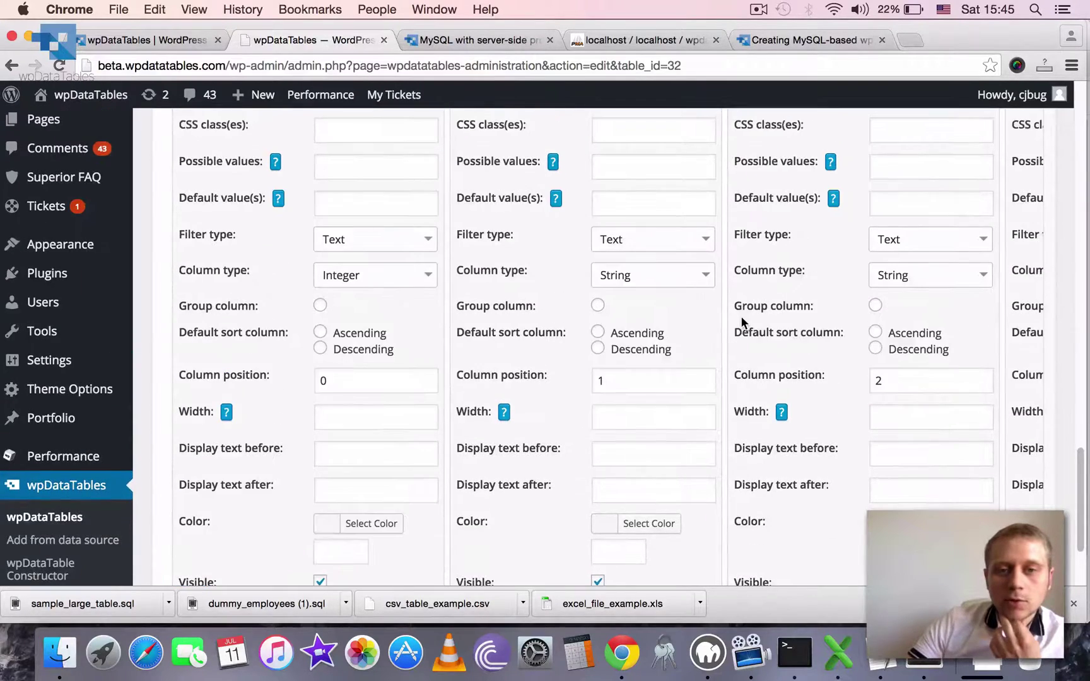
pyautogui.click(639, 303)
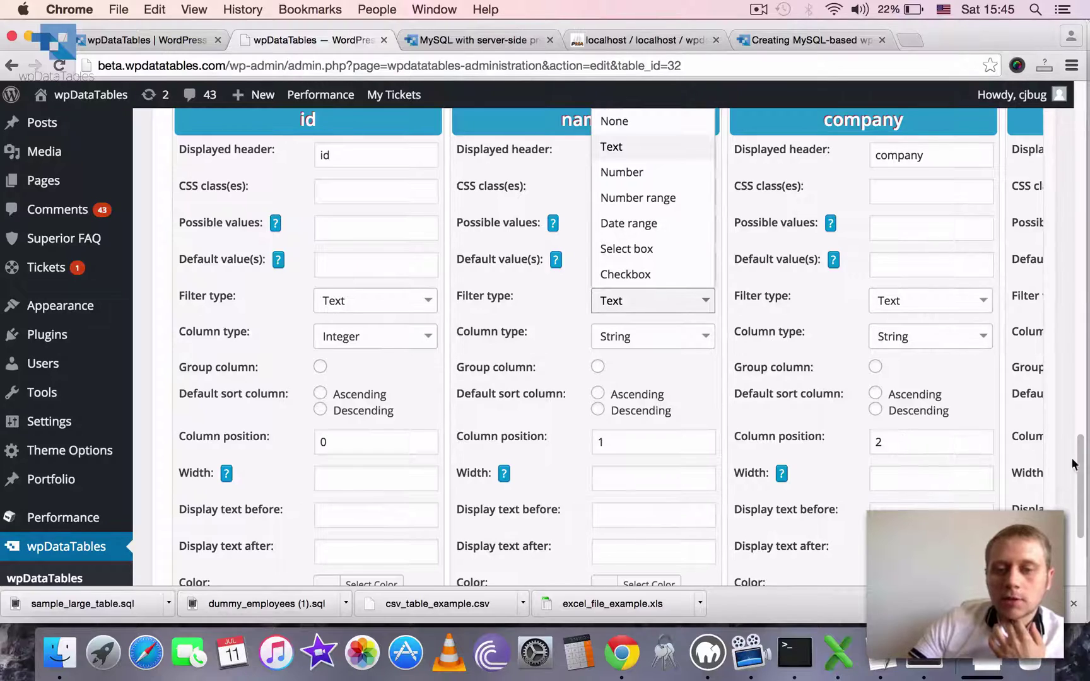
pyautogui.moveTo(1080, 464); pyautogui.dragTo(1080, 508)
pyautogui.moveTo(383, 506); pyautogui.dragTo(641, 505)
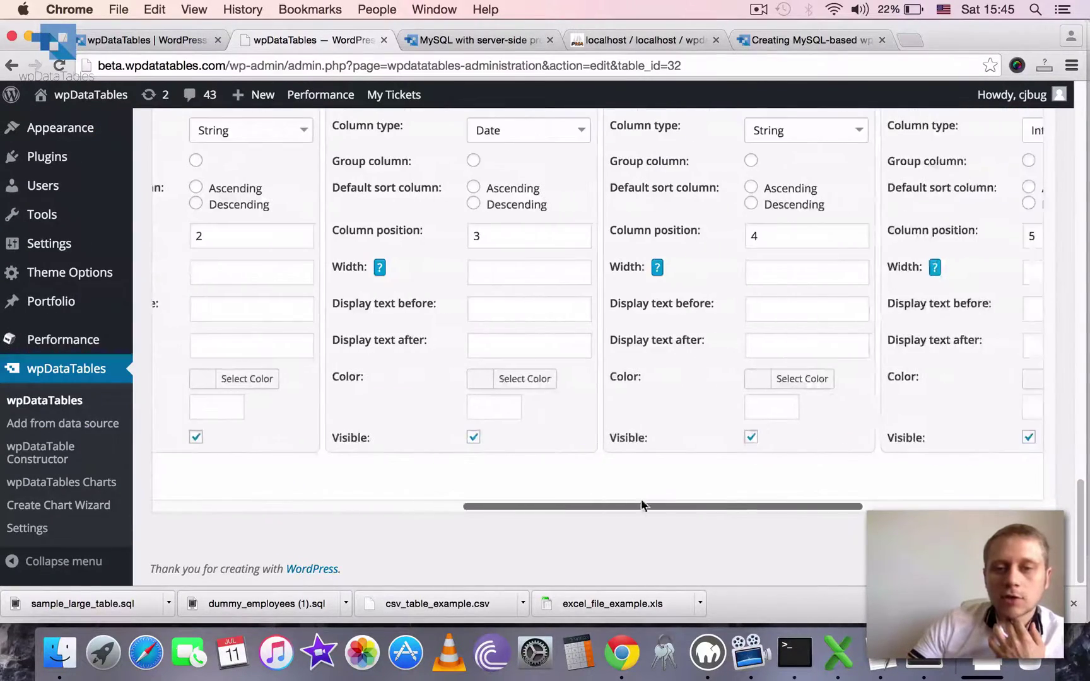
pyautogui.scroll(5, 570, 418)
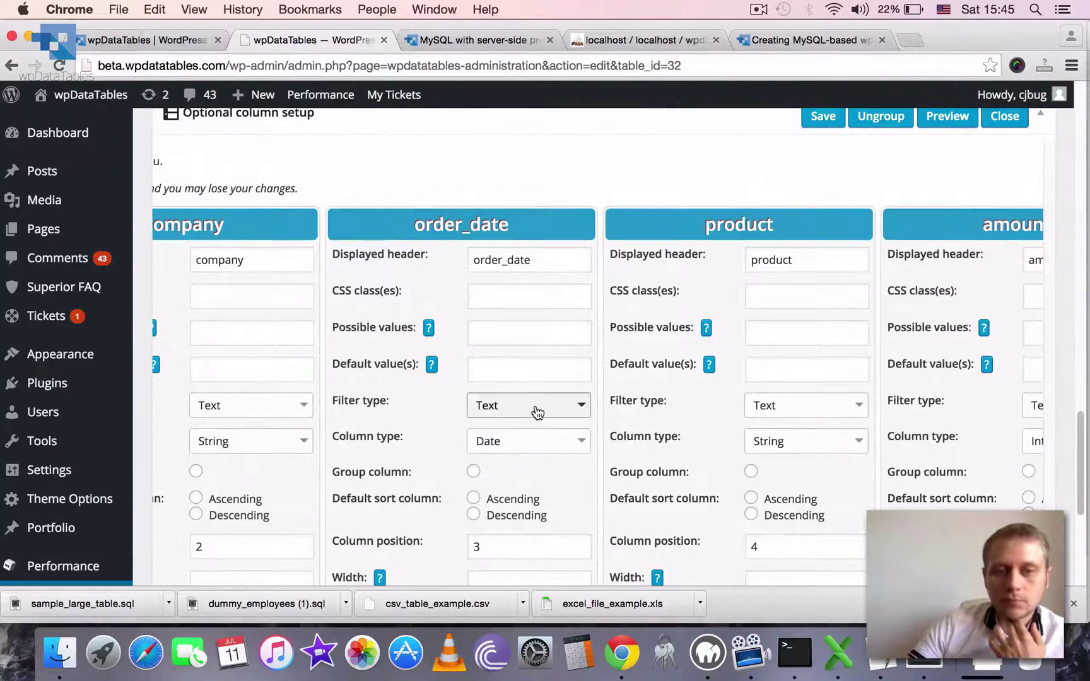
pyautogui.click(798, 405)
pyautogui.click(796, 354)
# Step: On the demo page, sort by company and select the name Microsoft, then return to setup
pyautogui.click(492, 40)
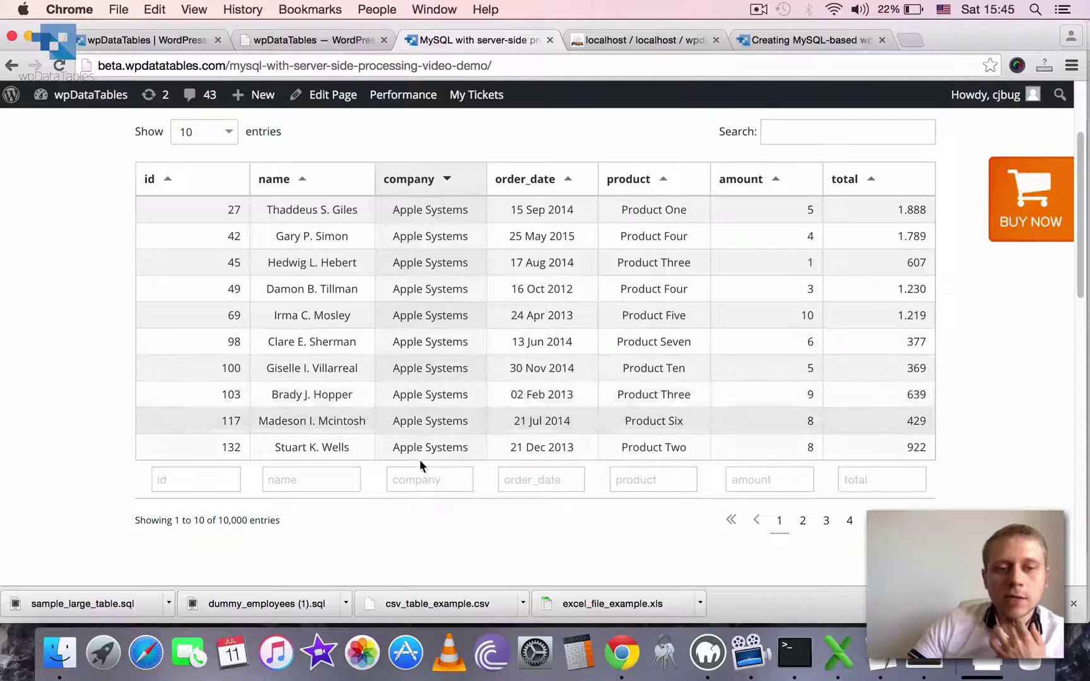
pyautogui.click(457, 187)
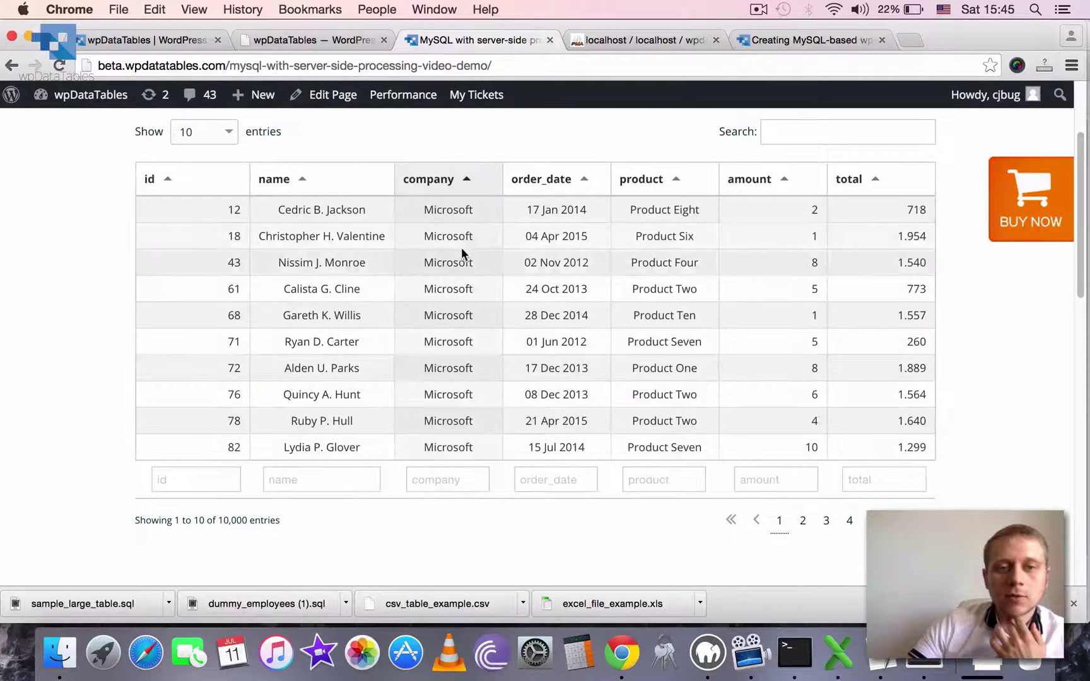
pyautogui.doubleClick(426, 236)
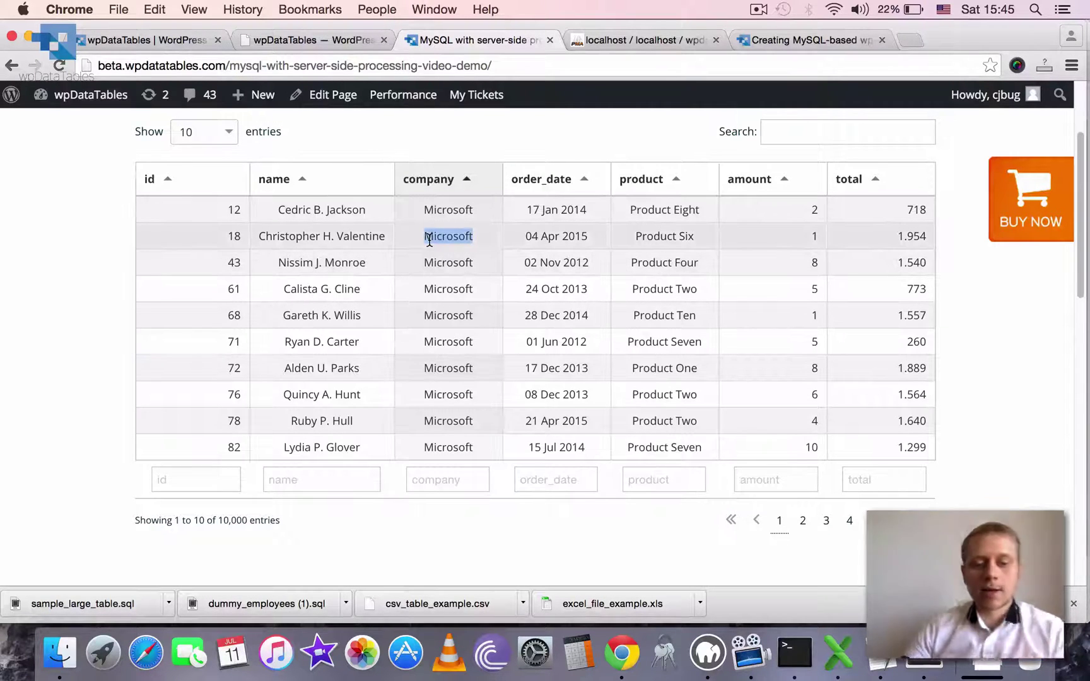
pyautogui.click(302, 40)
pyautogui.scroll(-1, 800, 381)
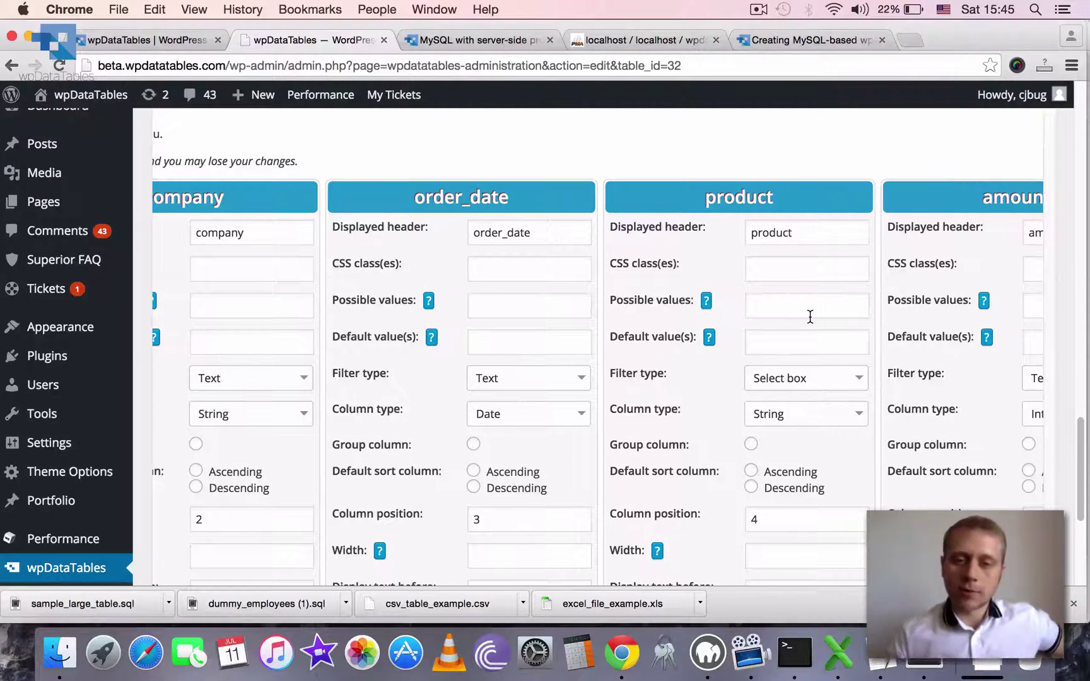
# Step: Enter Microsoft as a possible value and copy the Apple Systems name from the demo page
pyautogui.click(838, 306)
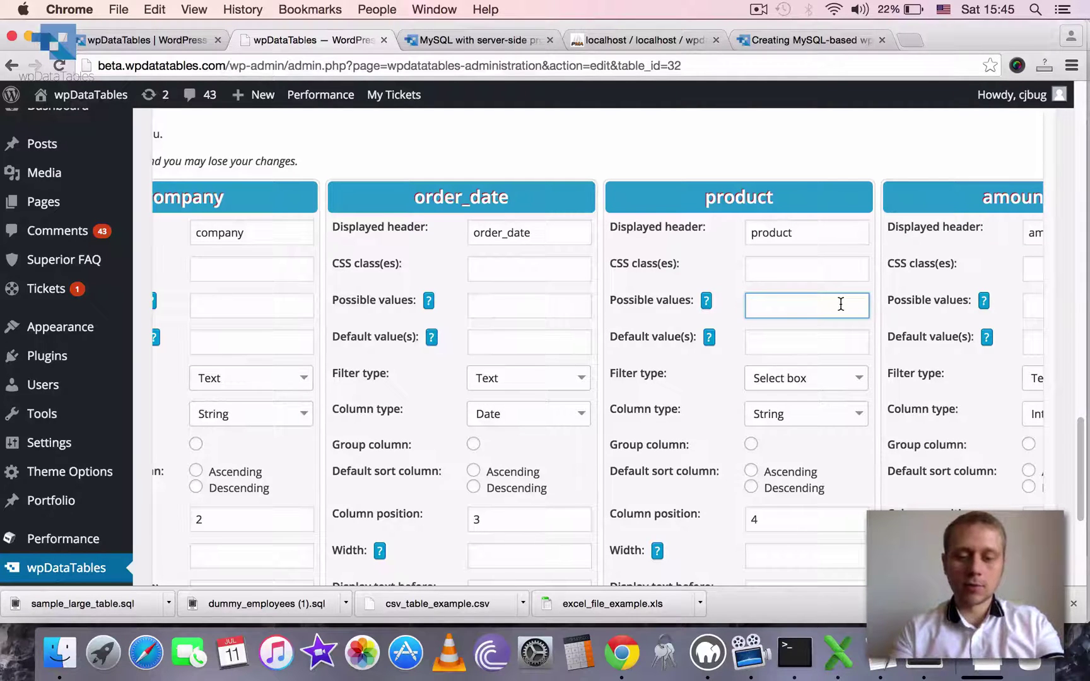
pyautogui.write('Microsoft|')
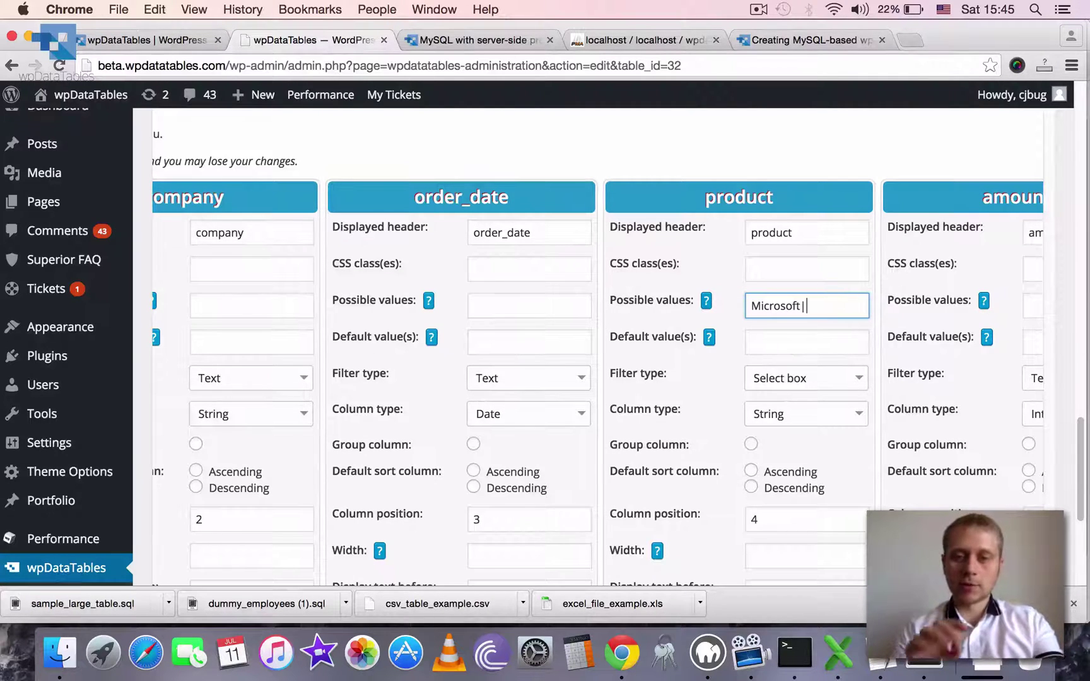
pyautogui.click(455, 40)
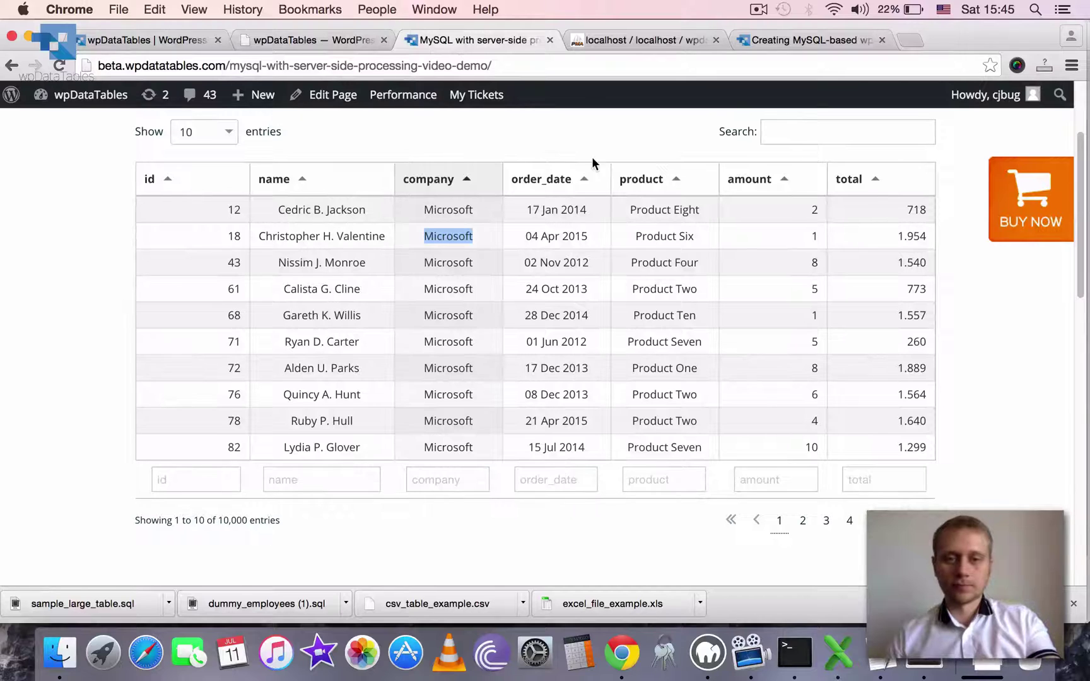
pyautogui.click(465, 186)
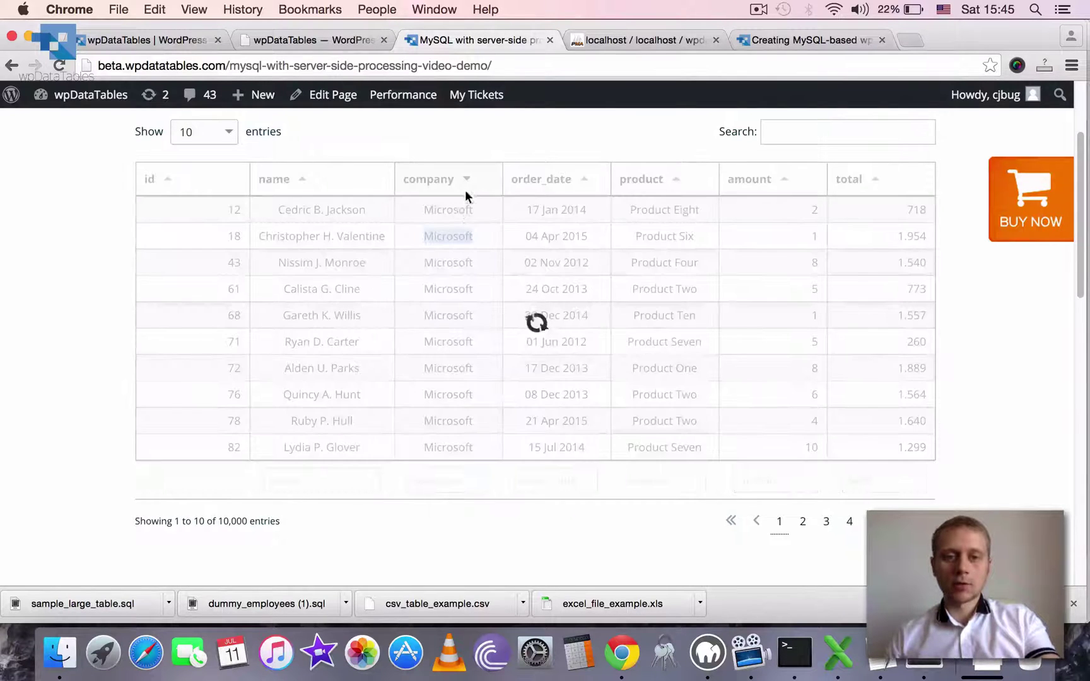
pyautogui.moveTo(392, 263); pyautogui.dragTo(470, 262)
pyautogui.press('super+c')
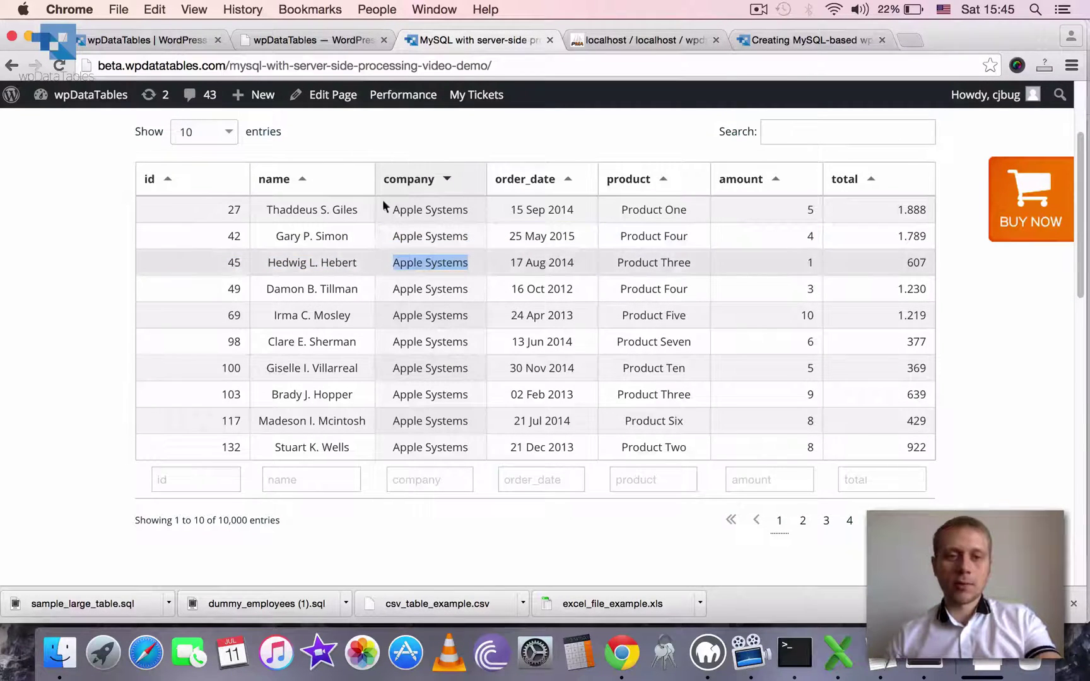
# Step: Compose the value list Microsoft|Apple Systems in the possible values field
pyautogui.click(315, 39)
pyautogui.press('super+a')
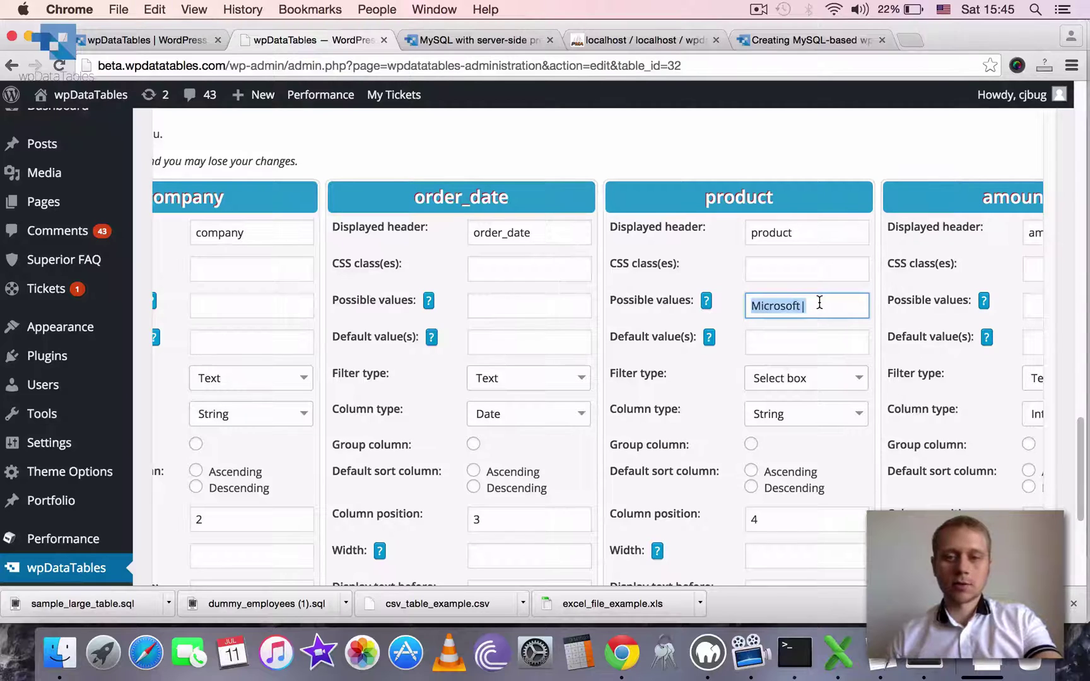
pyautogui.click(820, 306)
pyautogui.press('super+v')
pyautogui.press('super+a')
pyautogui.click(786, 307)
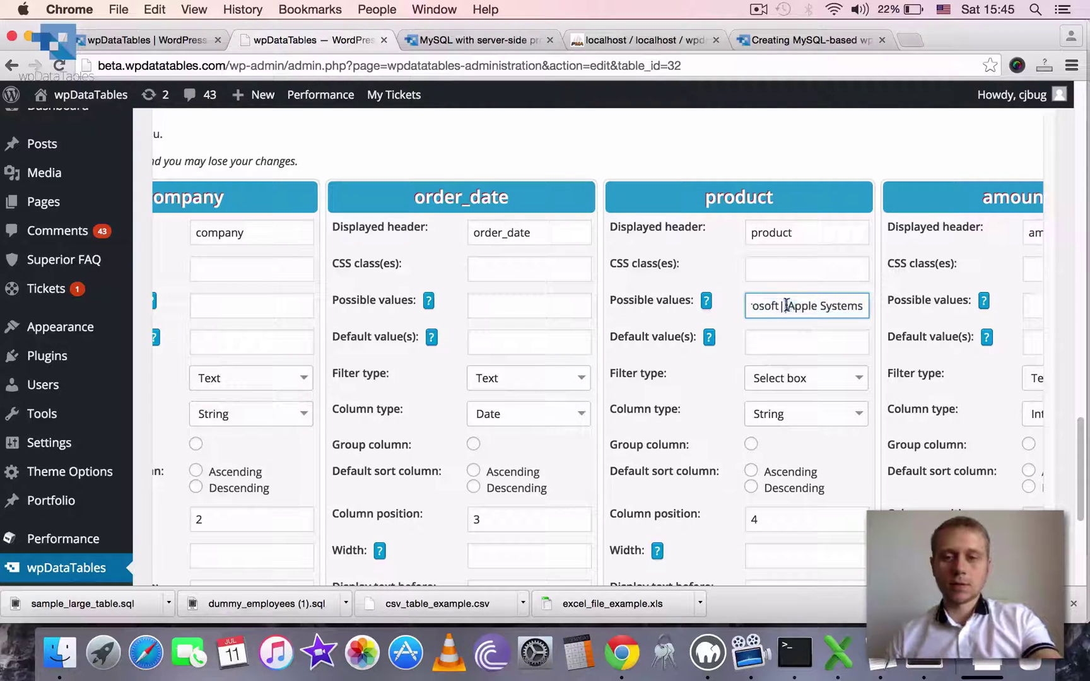
pyautogui.press('BackSpace')
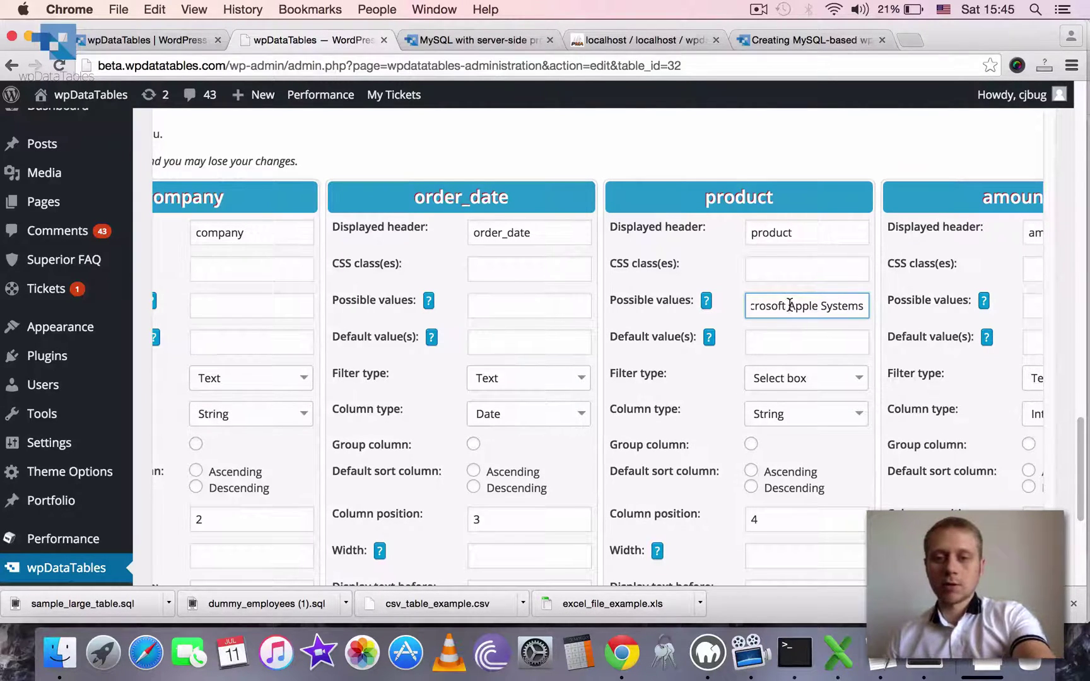
pyautogui.write('|')
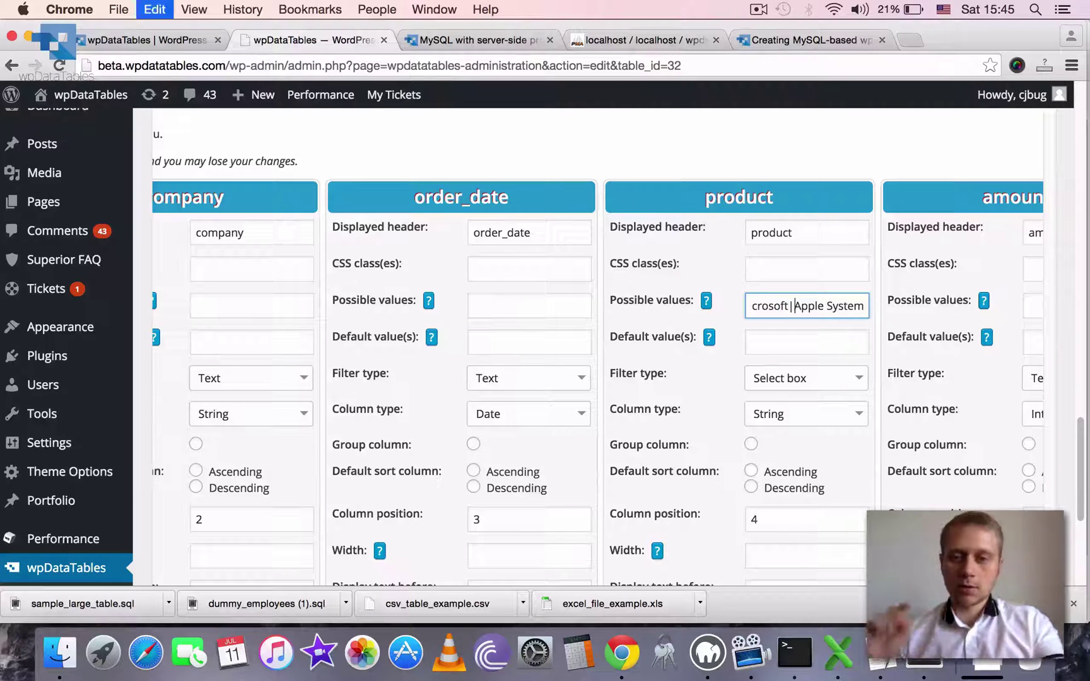
pyautogui.press('super+a')
pyautogui.press('super+c')
# Step: Give company values Microsoft|Apple Systems and product values Product One|Product Two|Product Three
pyautogui.click(242, 304)
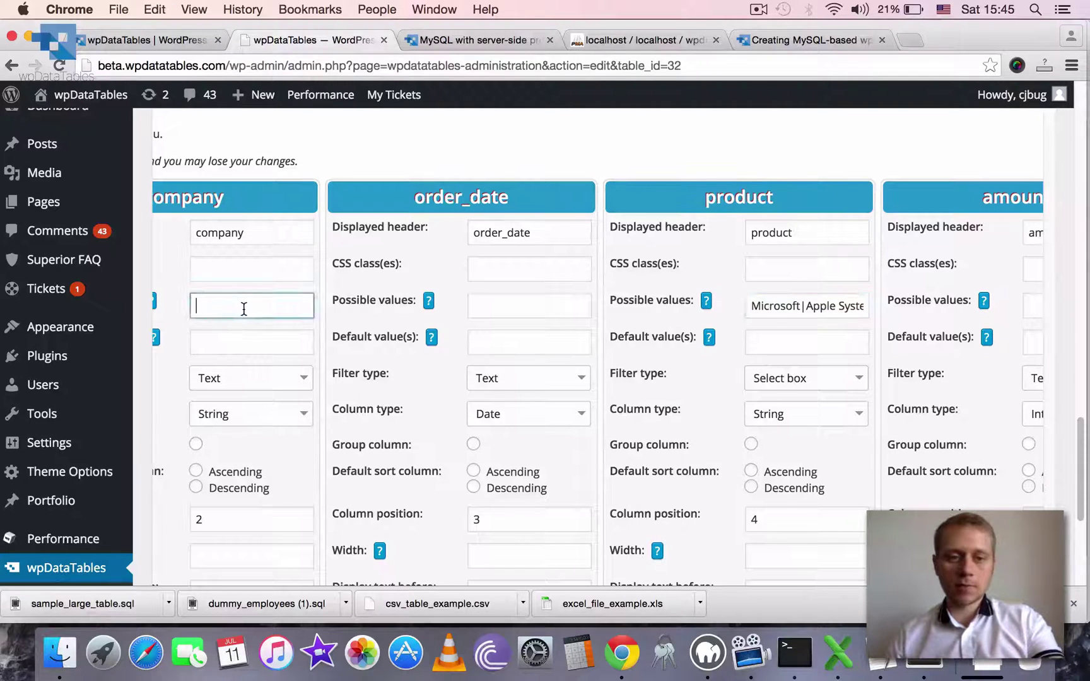
pyautogui.press('super+v')
pyautogui.click(839, 306)
pyautogui.press('super+a')
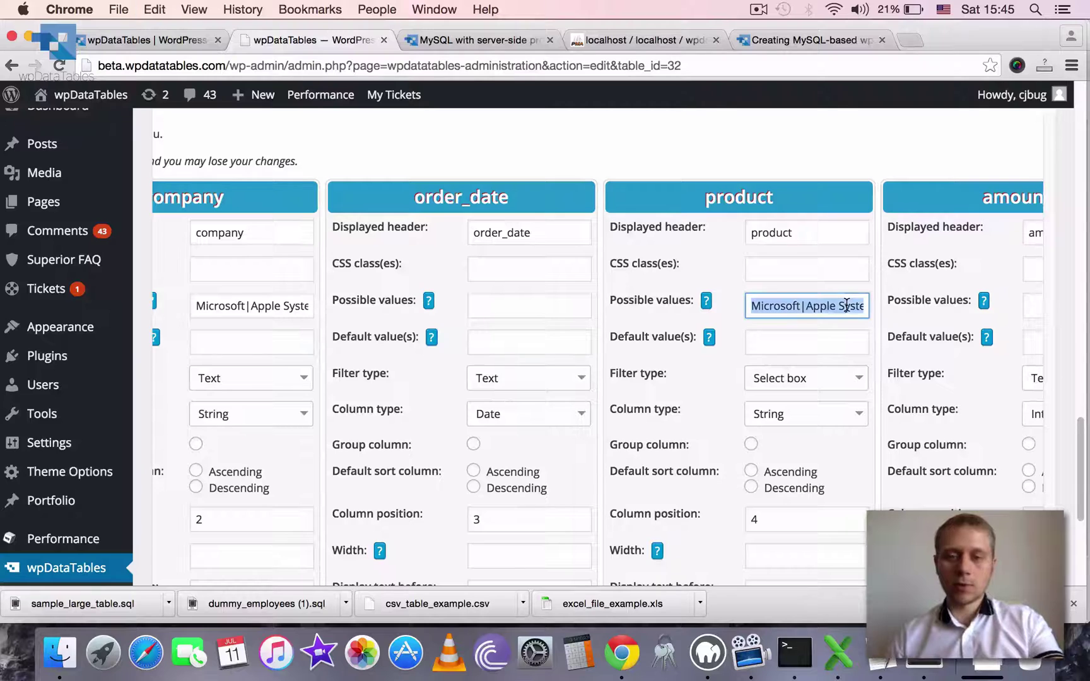
pyautogui.write('Product')
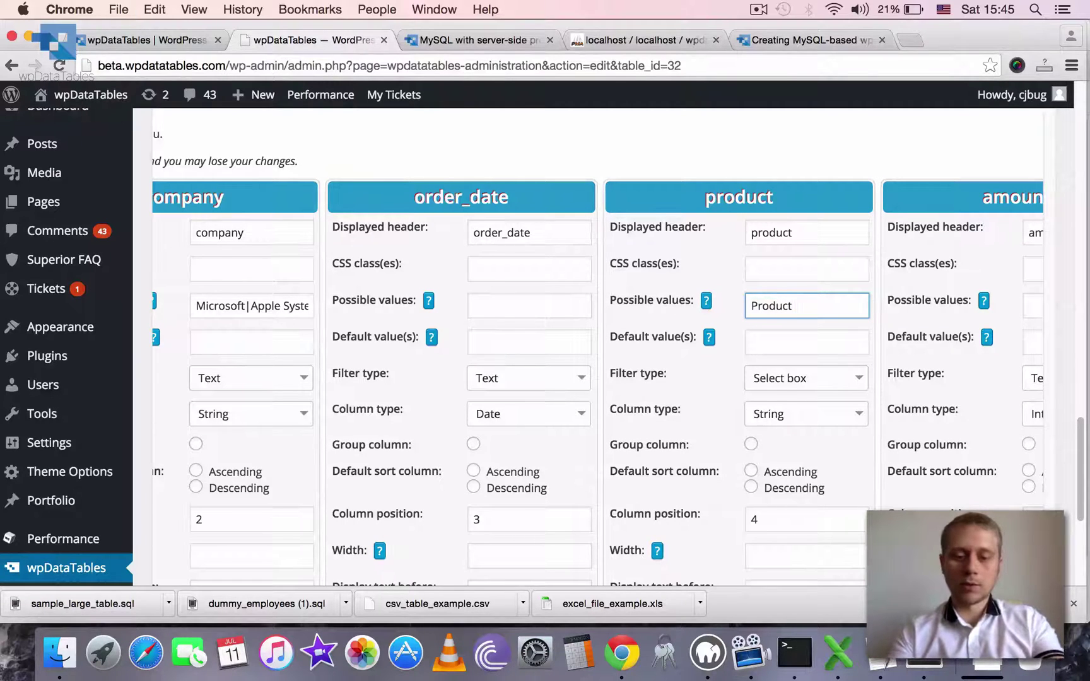
pyautogui.write(' One|Prod')
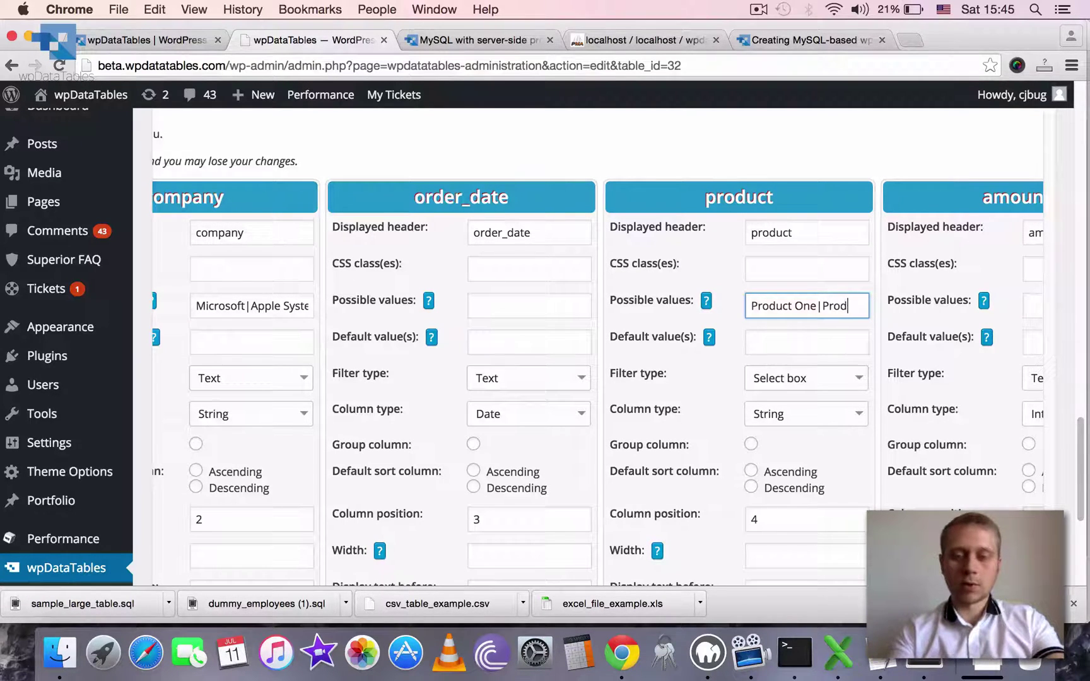
pyautogui.write('uct')
pyautogui.write(' Two')
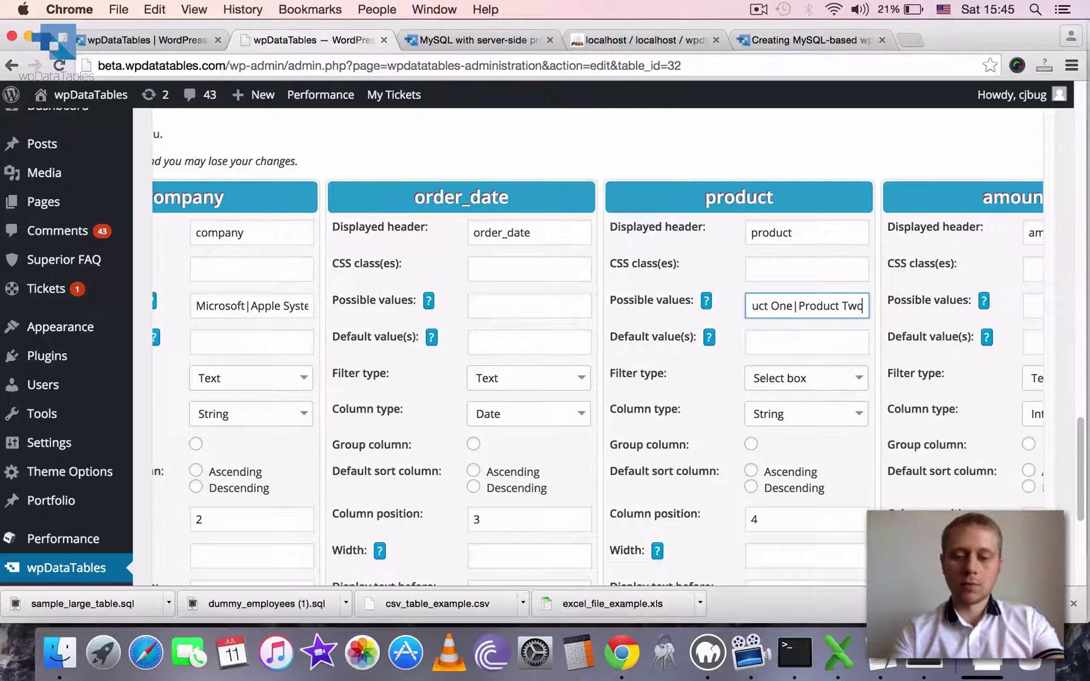
pyautogui.write('|Product Three')
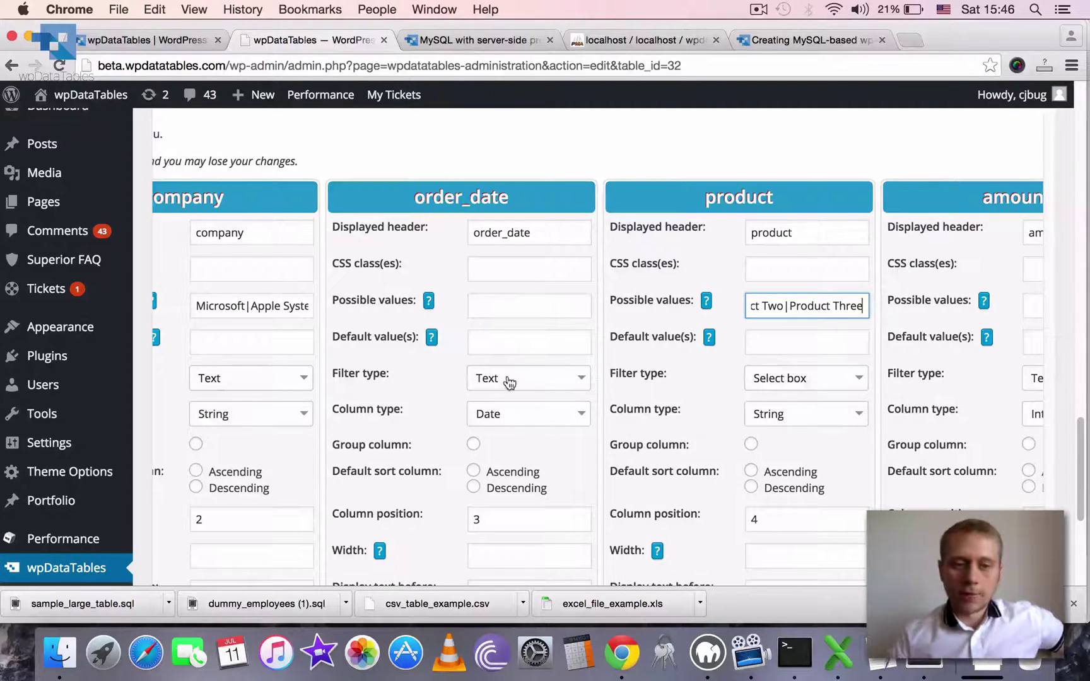
# Step: Set both company and product filter types to Select box and save the table
pyautogui.click(226, 380)
pyautogui.click(238, 326)
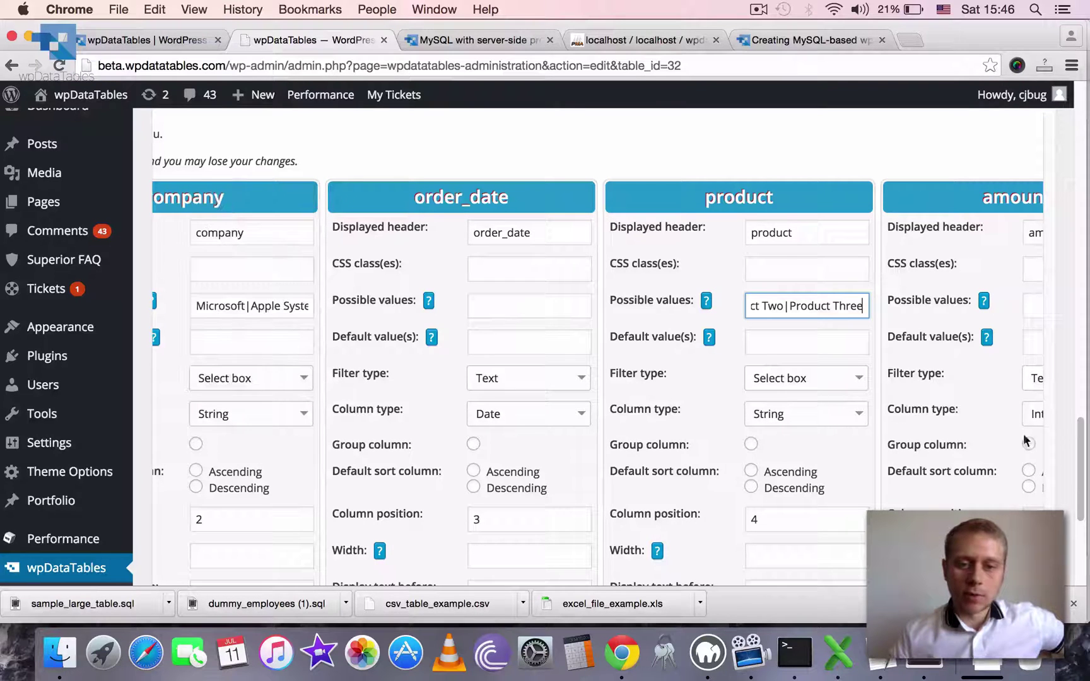
pyautogui.click(796, 350)
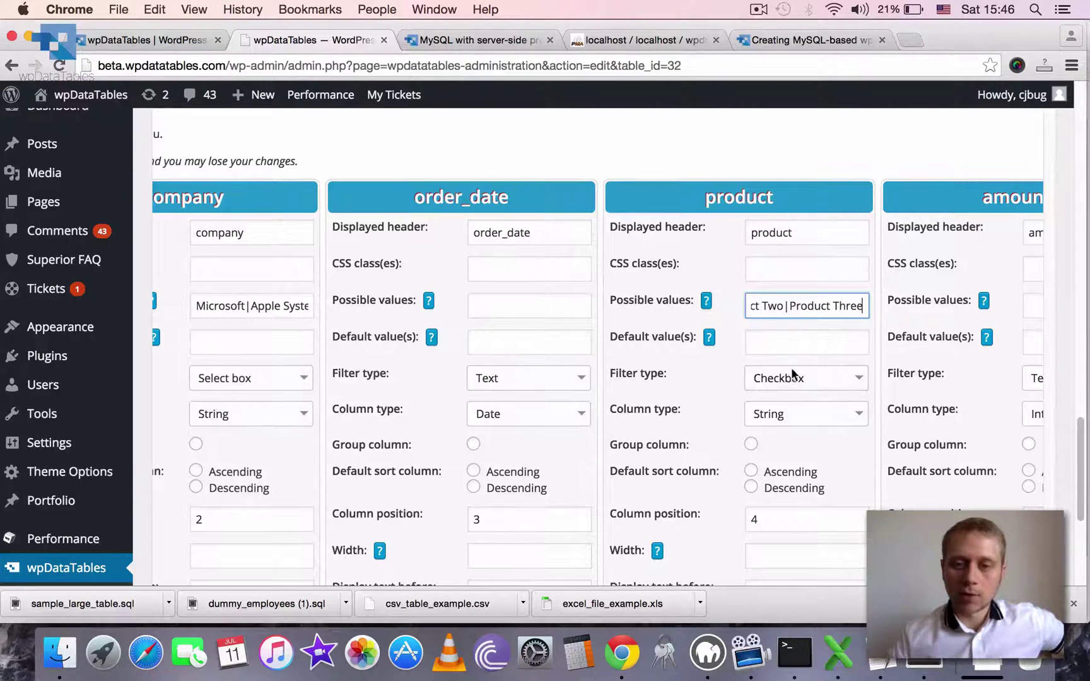
pyautogui.scroll(-8, 716, 572)
pyautogui.scroll(8, 755, 490)
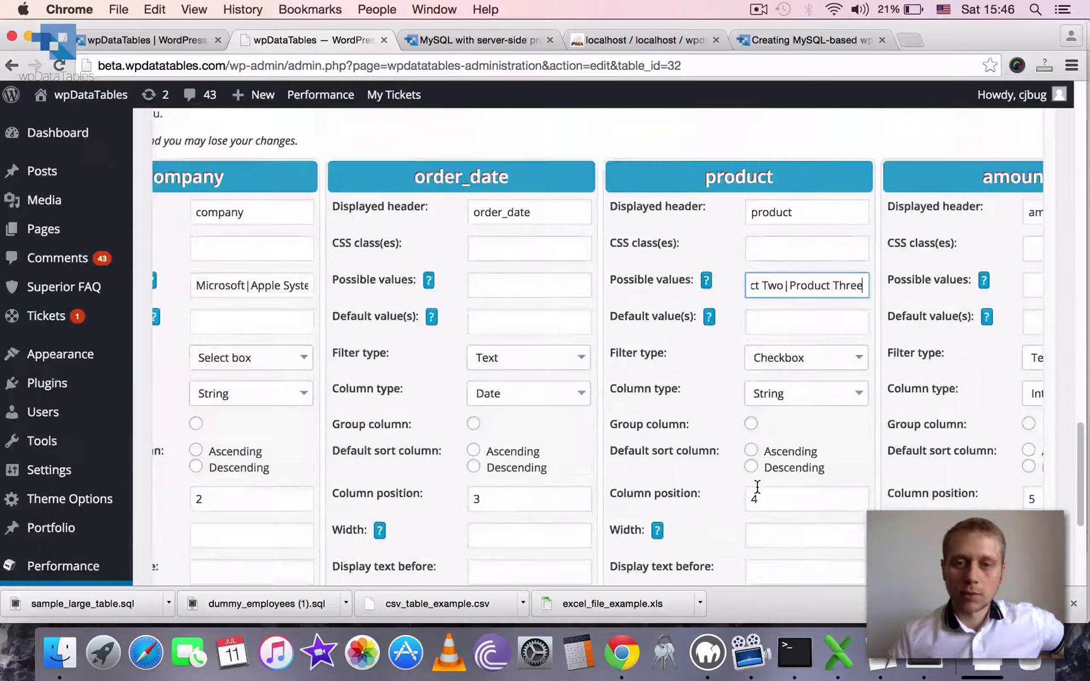
pyautogui.click(801, 383)
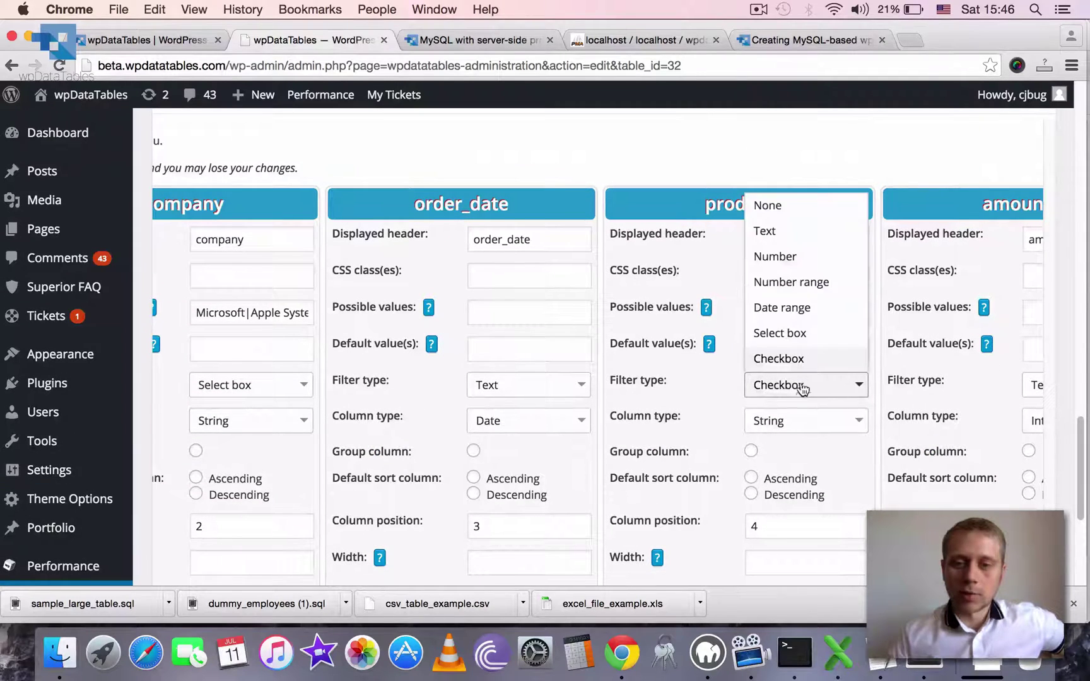
pyautogui.click(776, 335)
pyautogui.scroll(-5, 725, 441)
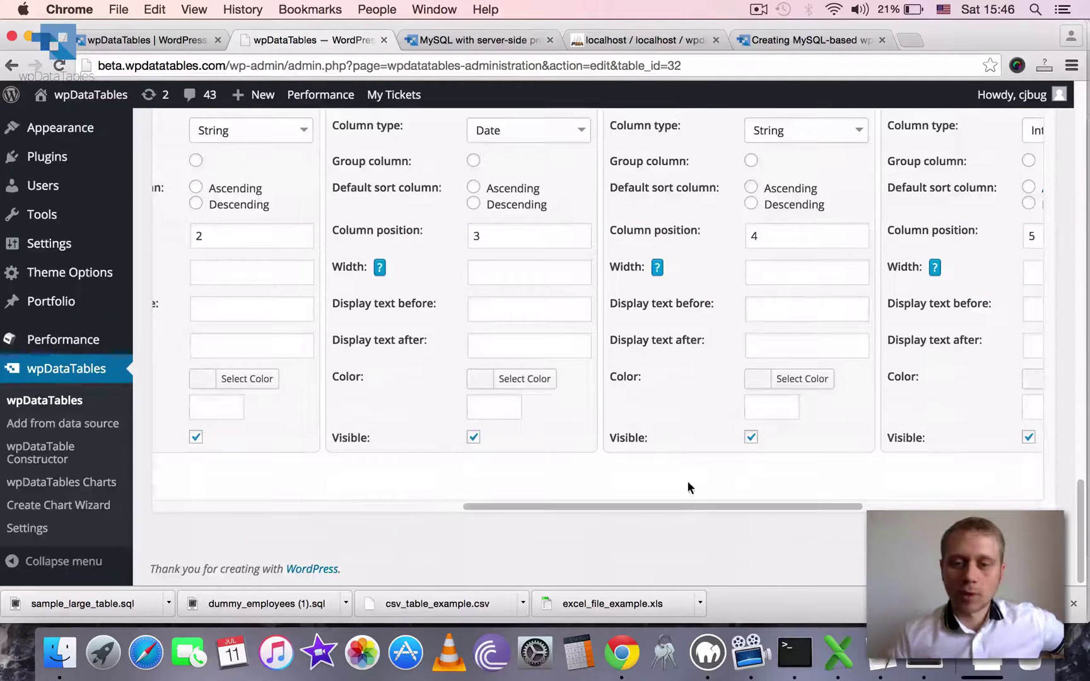
pyautogui.hscroll(-10, 687, 480)
pyautogui.click(187, 474)
pyautogui.scroll(5, 694, 460)
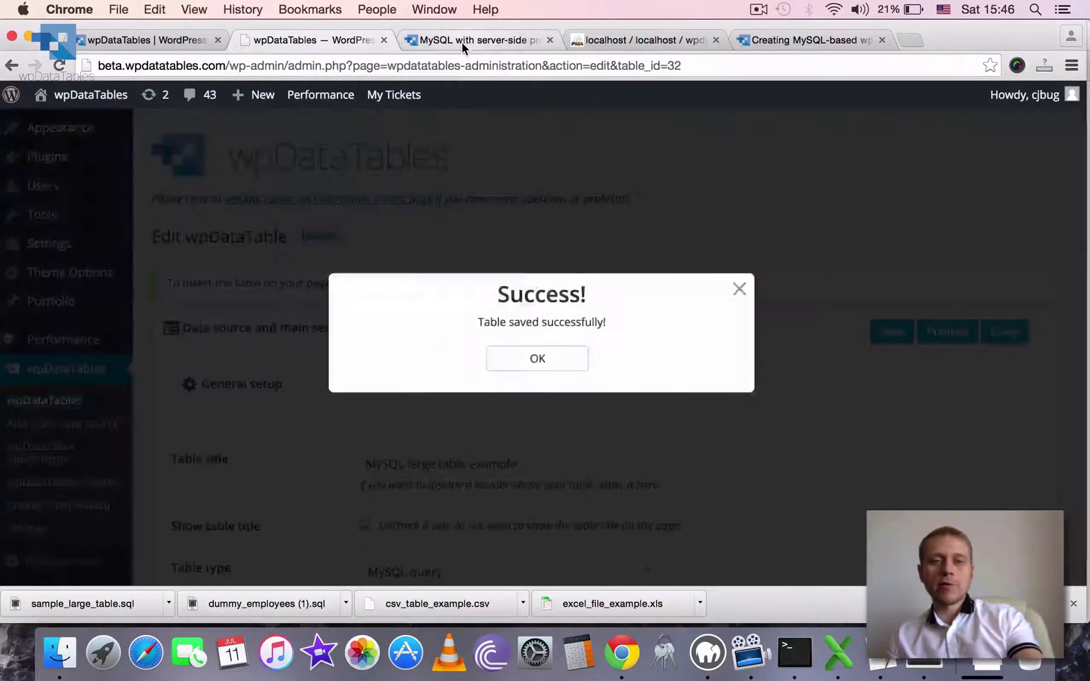
# Step: Reload the demo page and filter the company column to Microsoft
pyautogui.click(461, 41)
pyautogui.press('super+r')
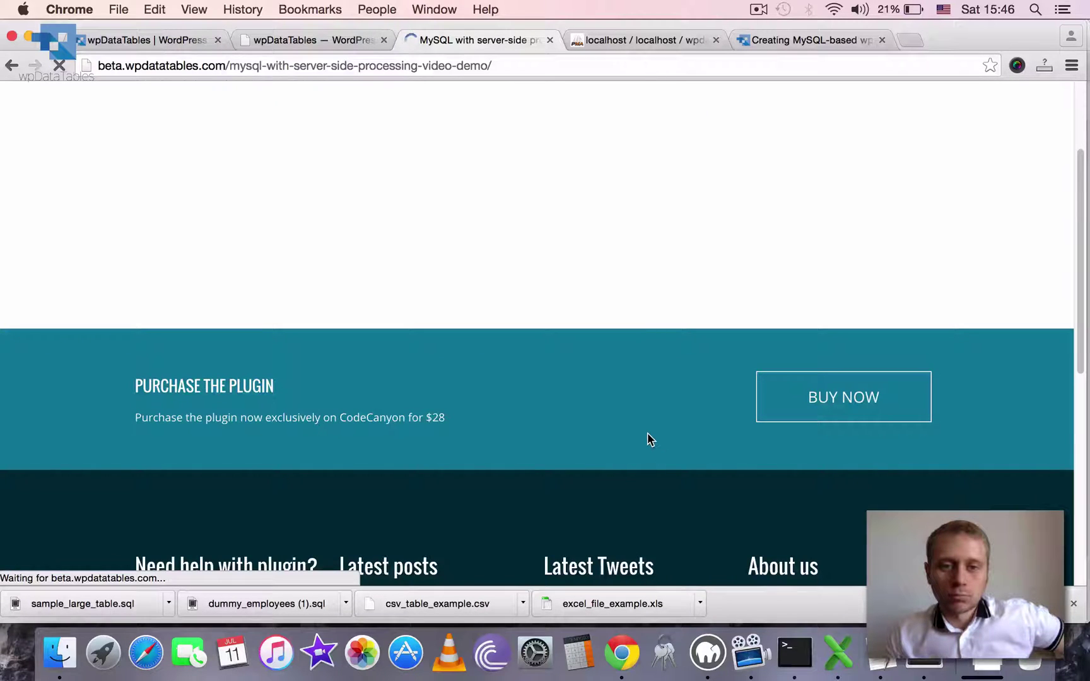
pyautogui.scroll(-3, 648, 432)
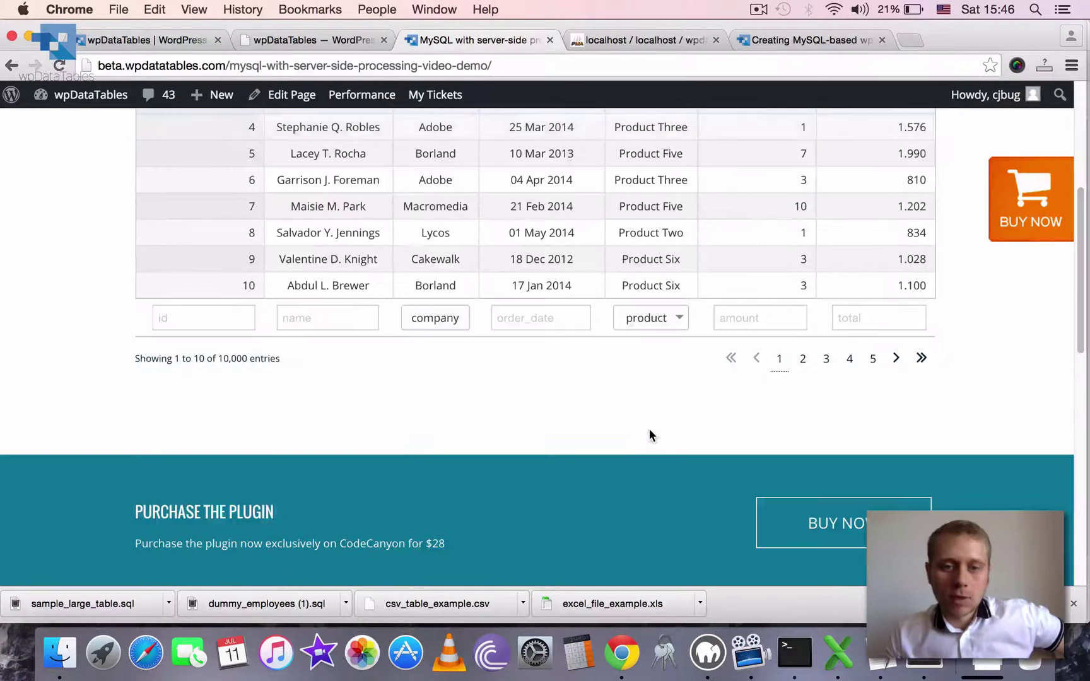
pyautogui.click(447, 319)
pyautogui.click(433, 370)
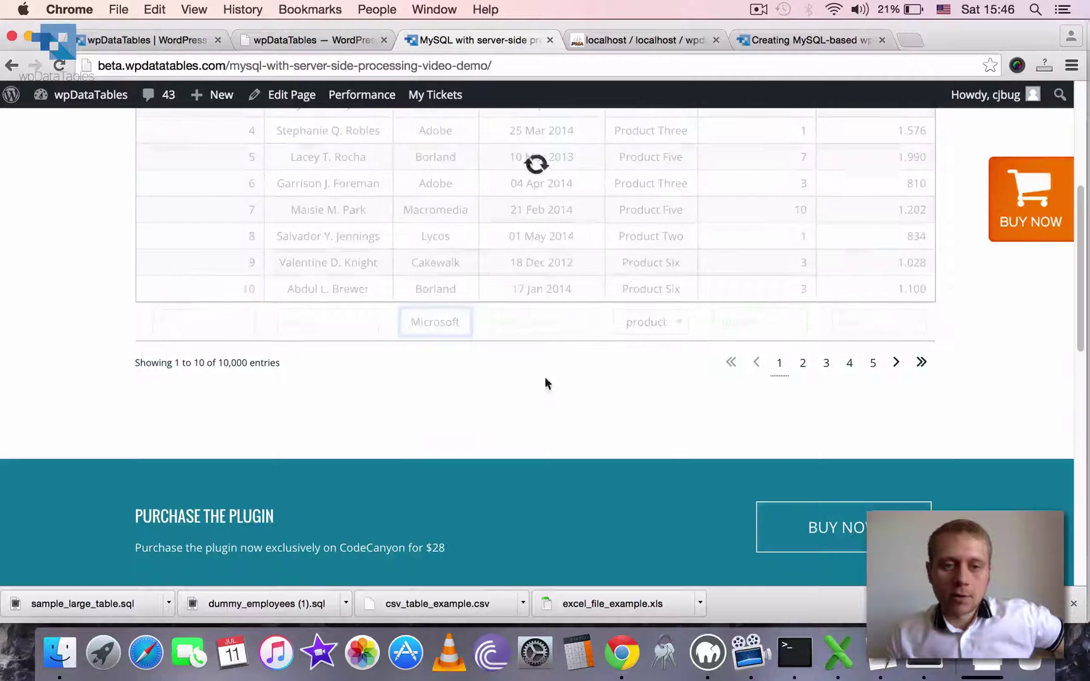
# Step: Change the company filter to Apple Systems
pyautogui.scroll(2, 577, 375)
pyautogui.scroll(1, 576, 389)
pyautogui.click(452, 419)
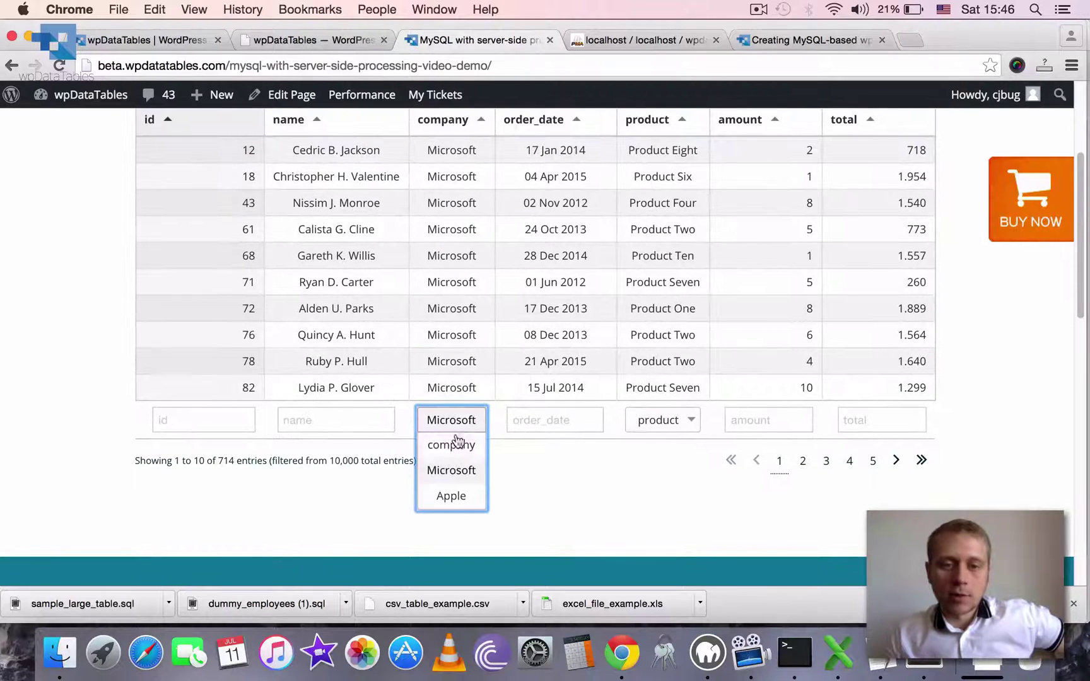
pyautogui.click(450, 496)
pyautogui.click(441, 421)
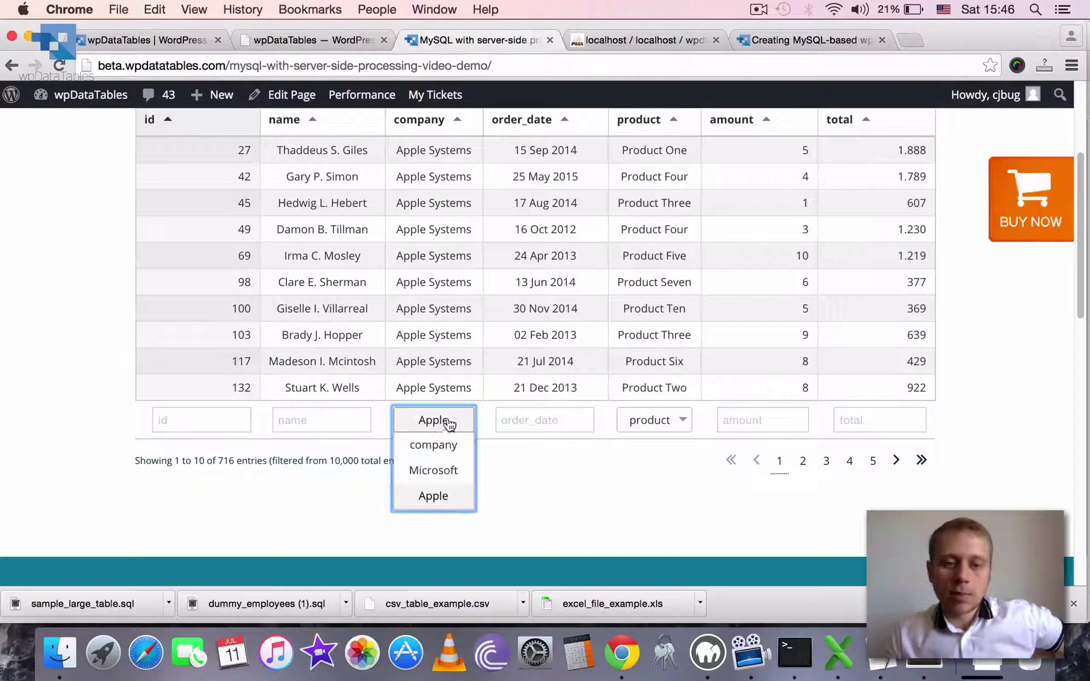
pyautogui.click(678, 421)
# Step: Filter product to Product One, then Product Two, leaving 72 of 10,000 entries
pyautogui.click(678, 422)
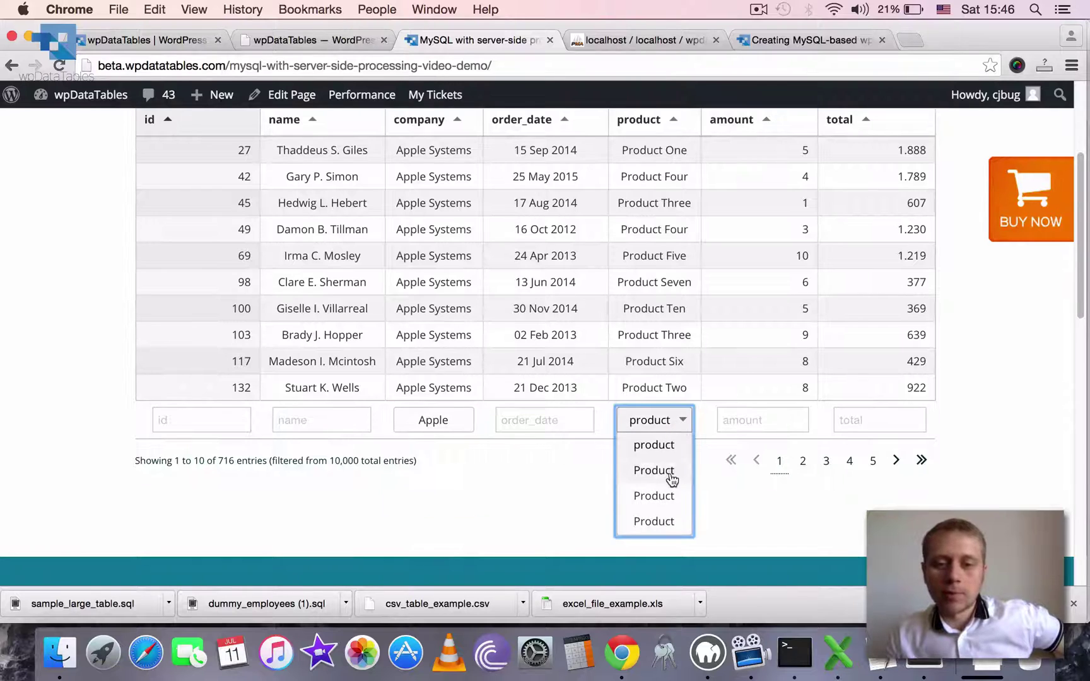
pyautogui.click(668, 476)
pyautogui.click(669, 427)
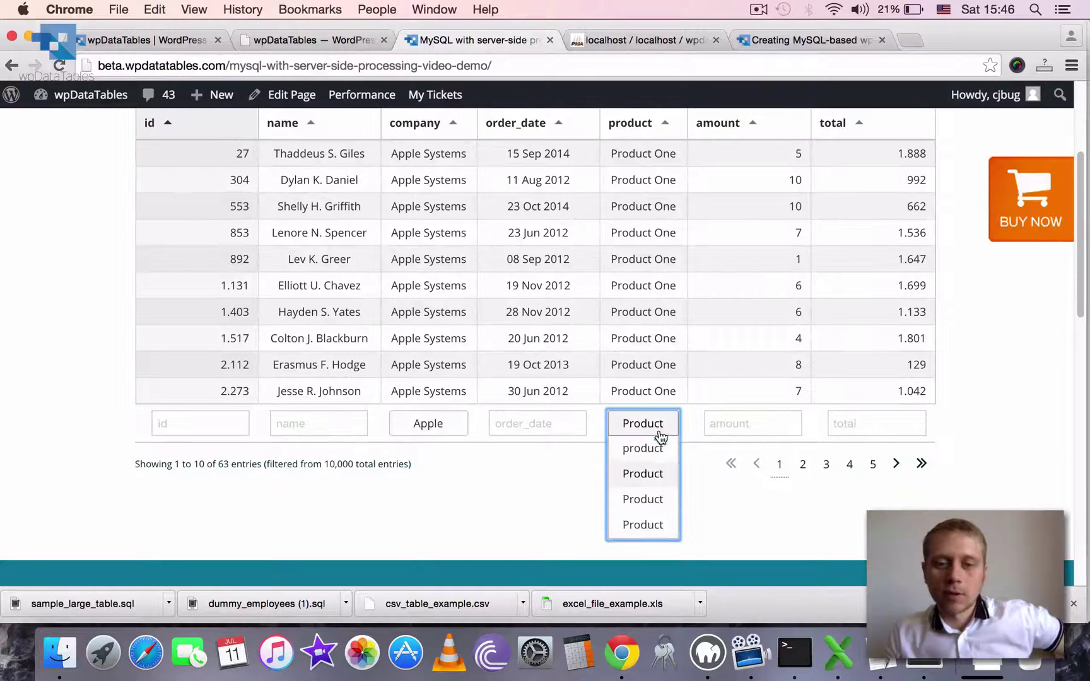
pyautogui.click(653, 464)
pyautogui.scroll(2, 652, 435)
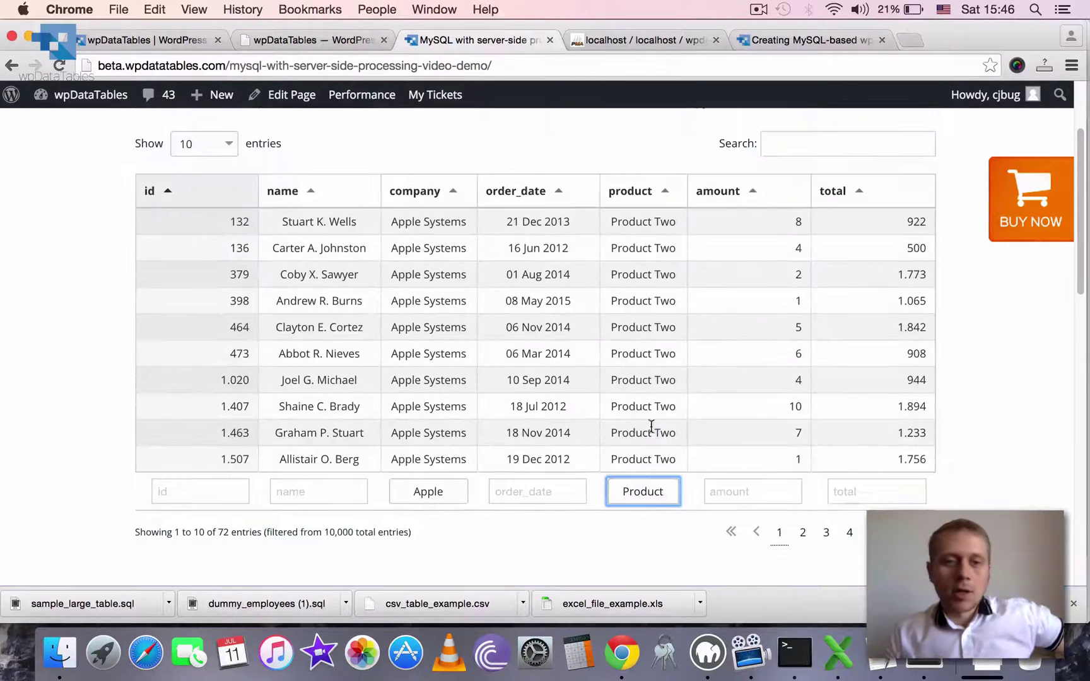